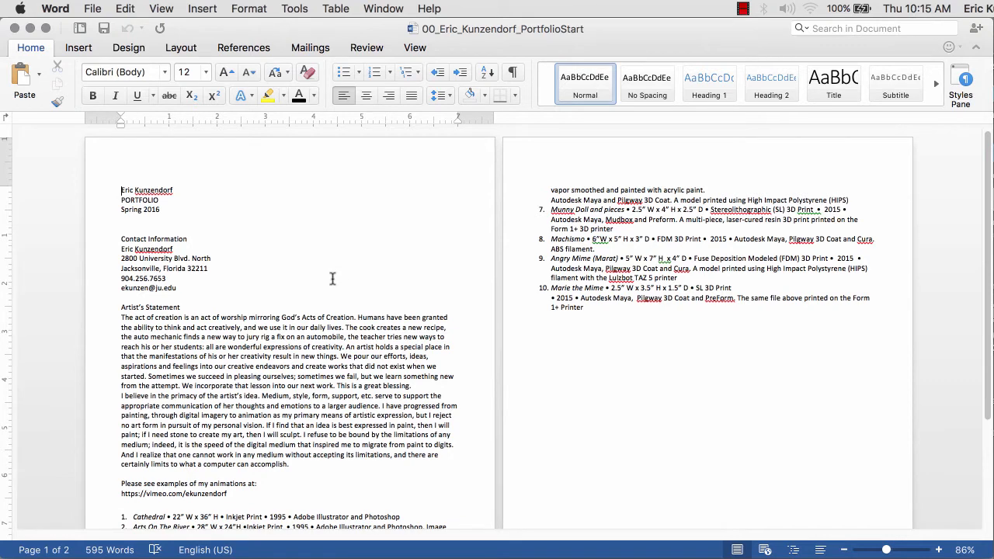
# - Switch from the Word portfolio draft to the Finder window showing the ImagesForDemo folder
pyautogui.press('super+Tab')
pyautogui.press('super+Tab')
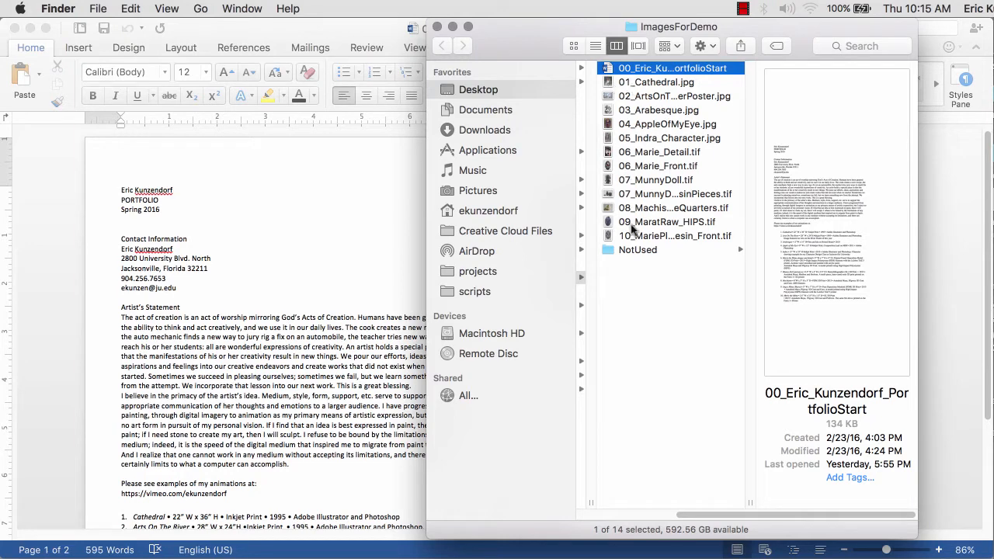
# - Preview the Cathedral, Arts On The River, Arabesque, Apple Of My Eye, Indra and Marie images
pyautogui.click(620, 85)
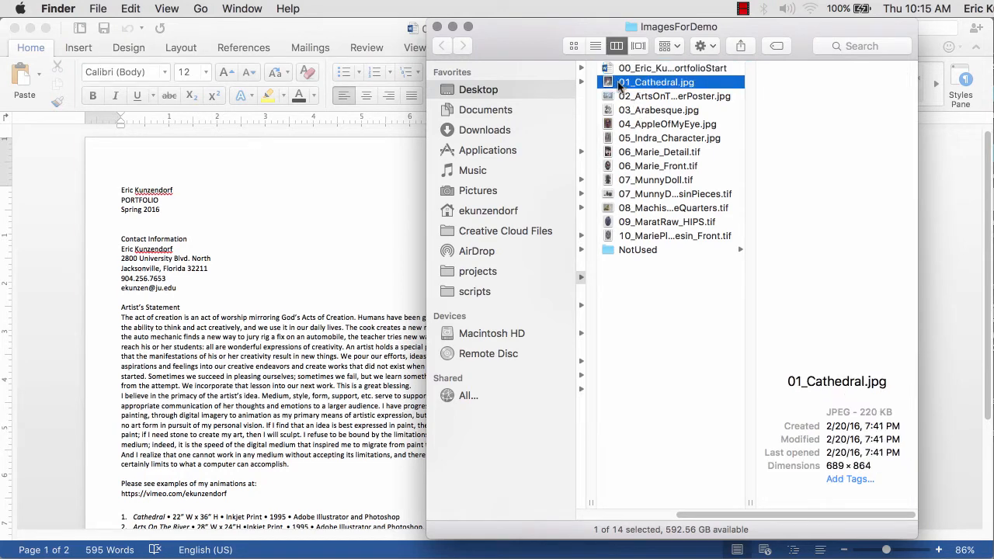
pyautogui.click(620, 96)
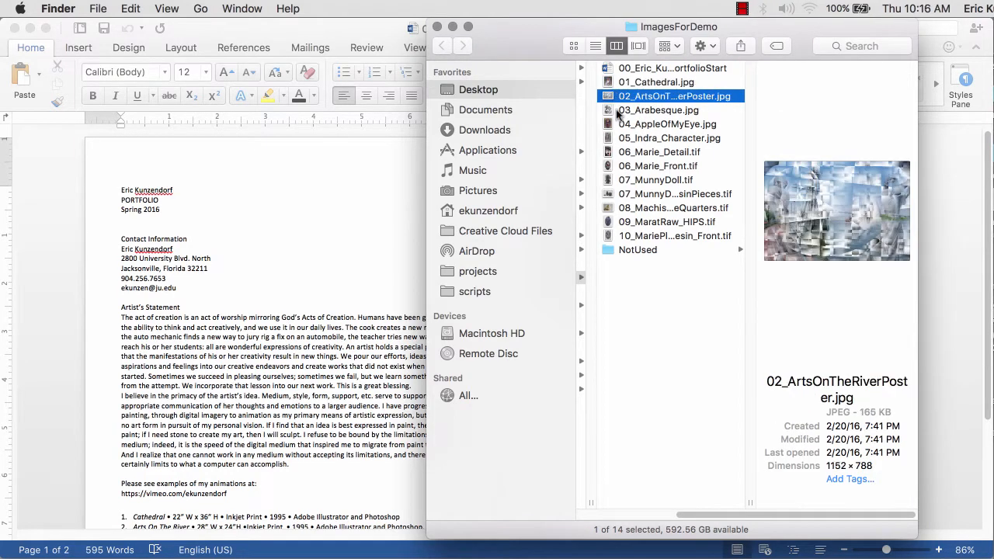
pyautogui.click(618, 113)
pyautogui.click(619, 126)
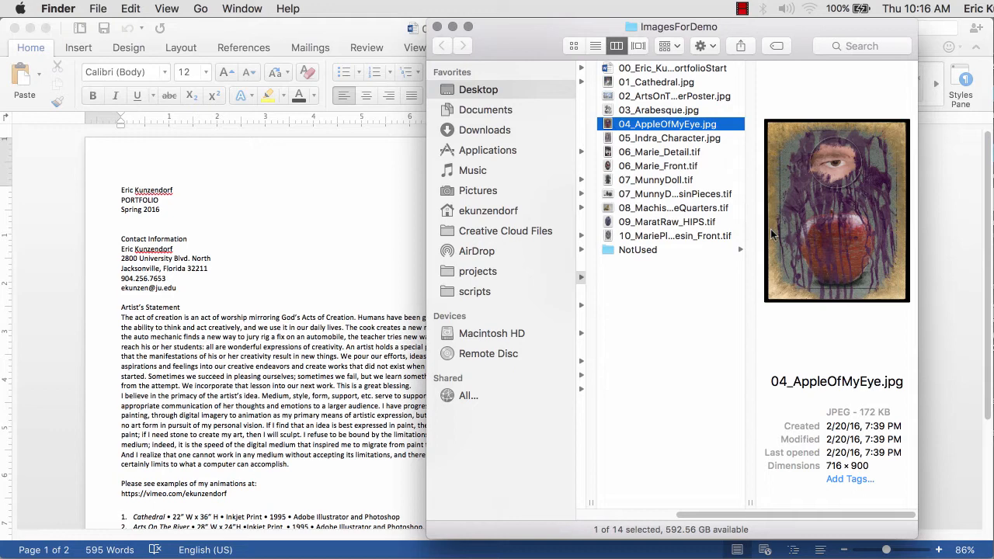
pyautogui.click(620, 140)
pyautogui.click(623, 153)
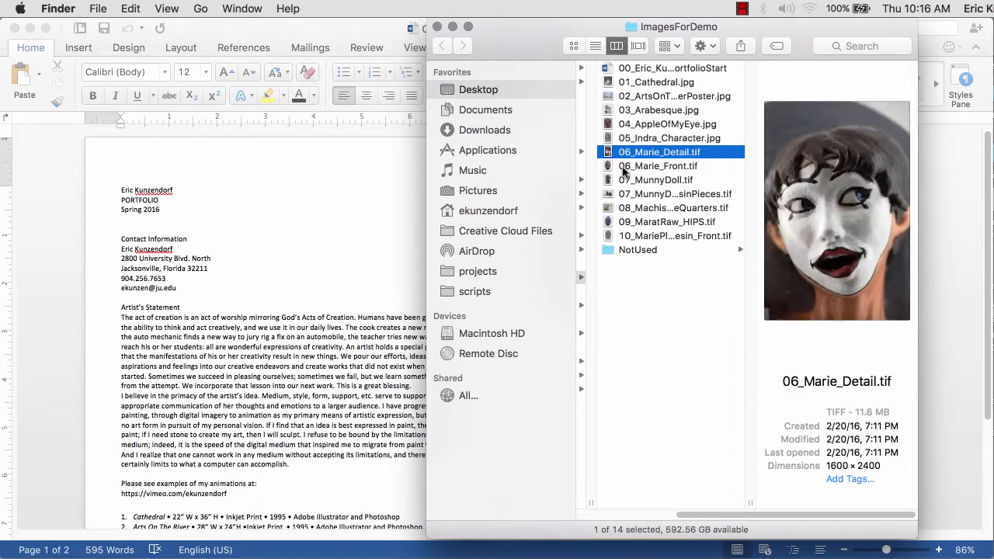
pyautogui.click(625, 167)
# - Preview the Munny Doll, Munny resin, Machismo, Marat and Marie plate images, then return to Word
pyautogui.click(627, 181)
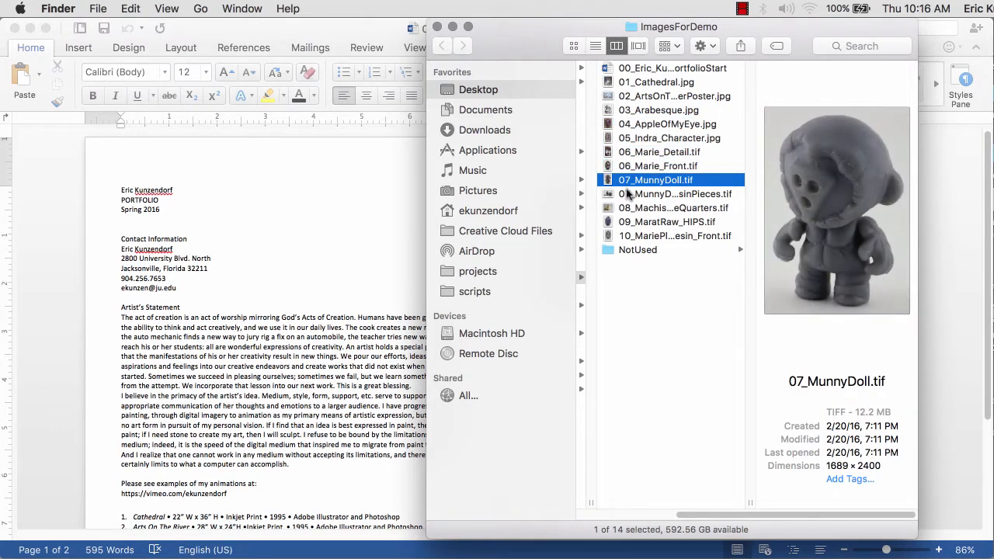
pyautogui.click(626, 194)
pyautogui.click(625, 207)
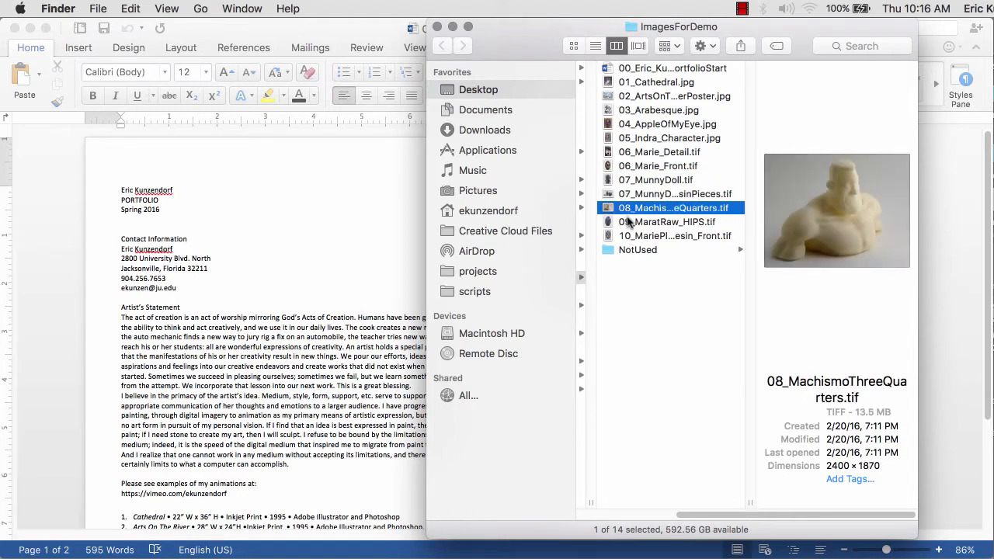
pyautogui.click(627, 222)
pyautogui.click(630, 236)
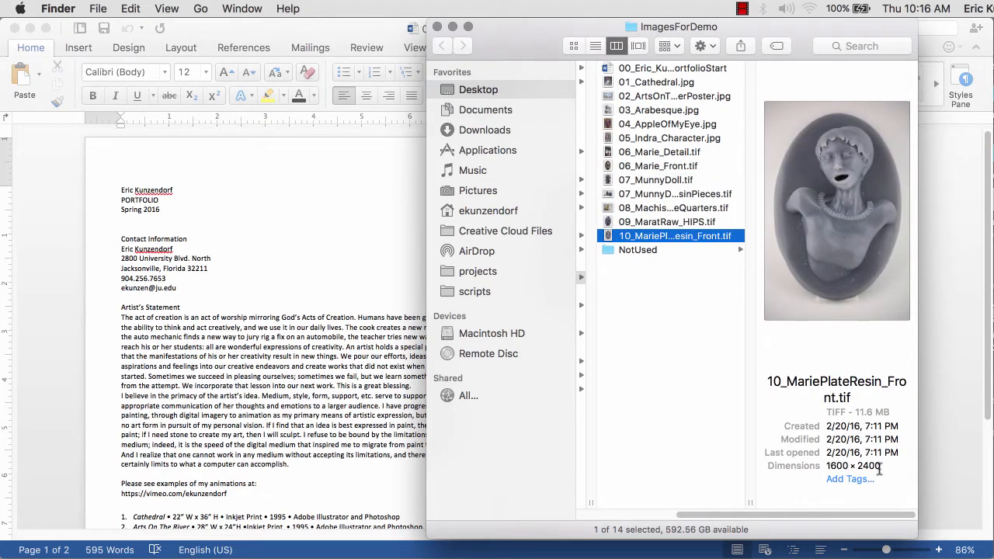
pyautogui.click(650, 83)
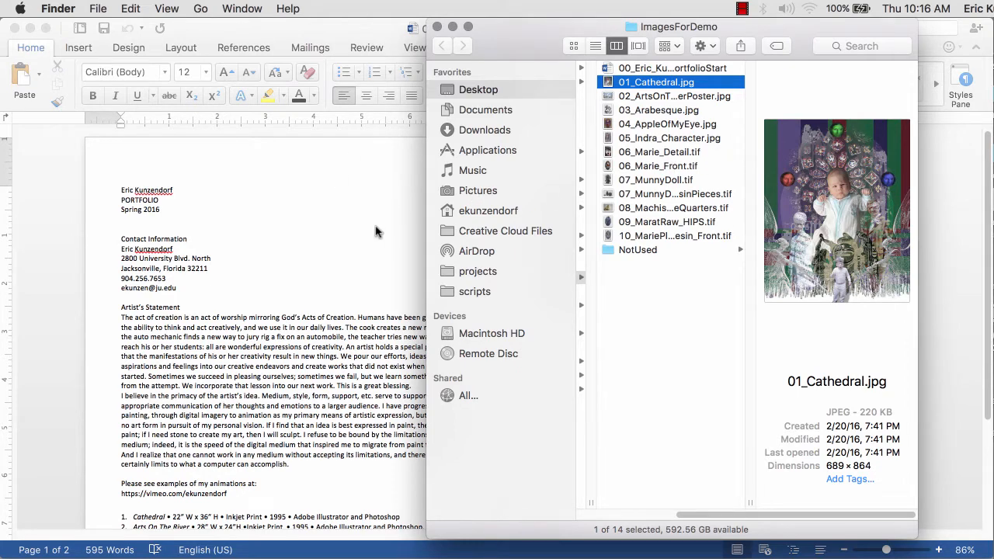
pyautogui.click(257, 228)
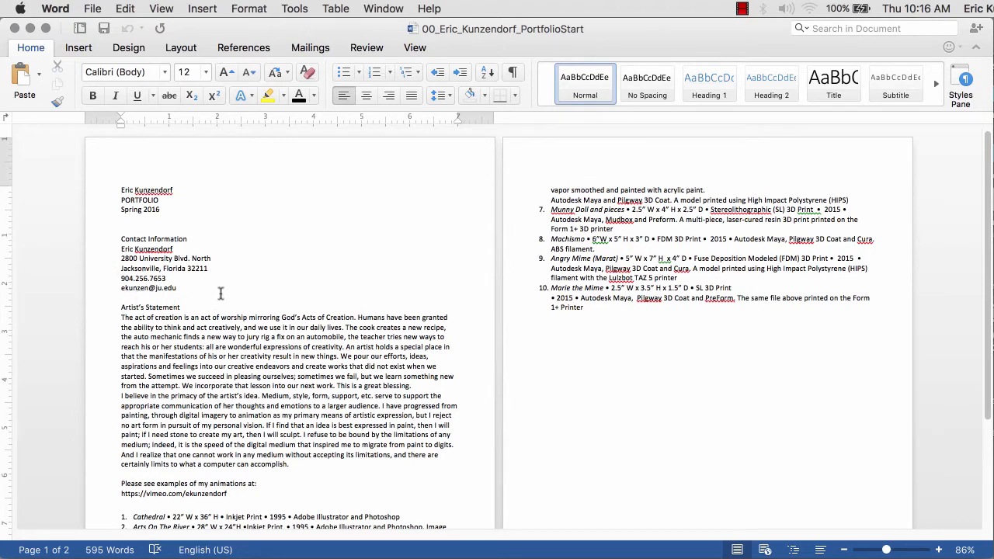
# - Scroll through the contact details, artist's statement and ten-item artwork list, then switch to Finder
pyautogui.scroll(-5, 223, 290)
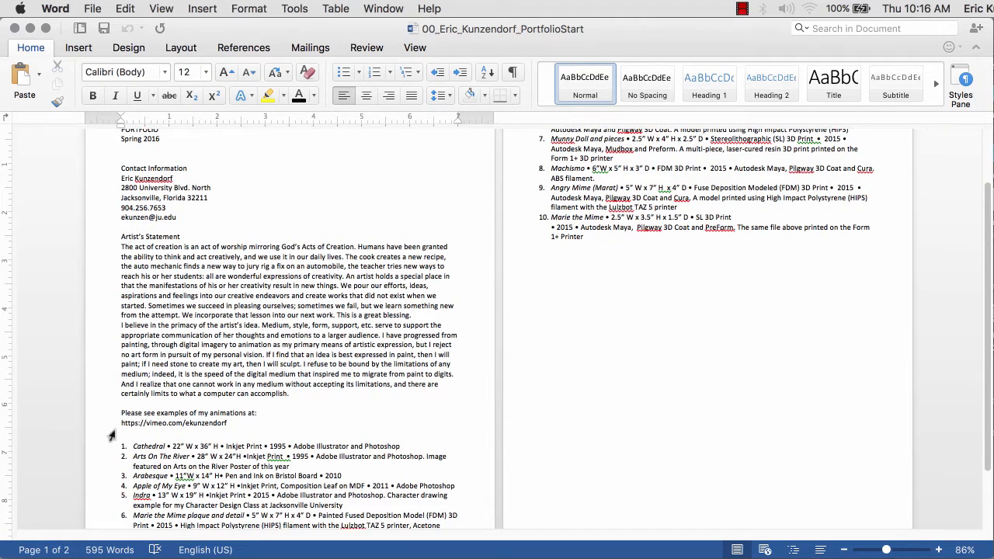
pyautogui.scroll(-2, 115, 423)
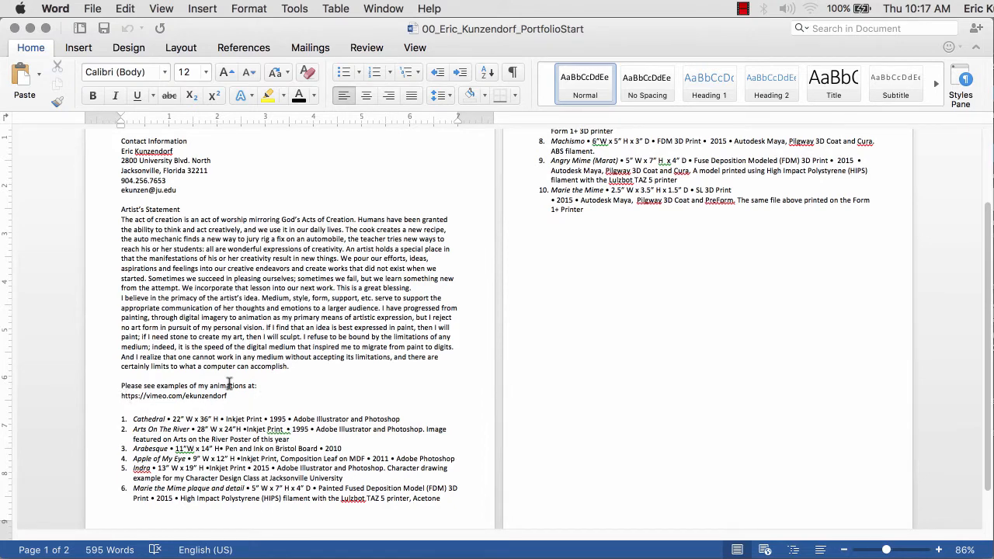
pyautogui.scroll(-2, 237, 341)
pyautogui.scroll(2, 245, 341)
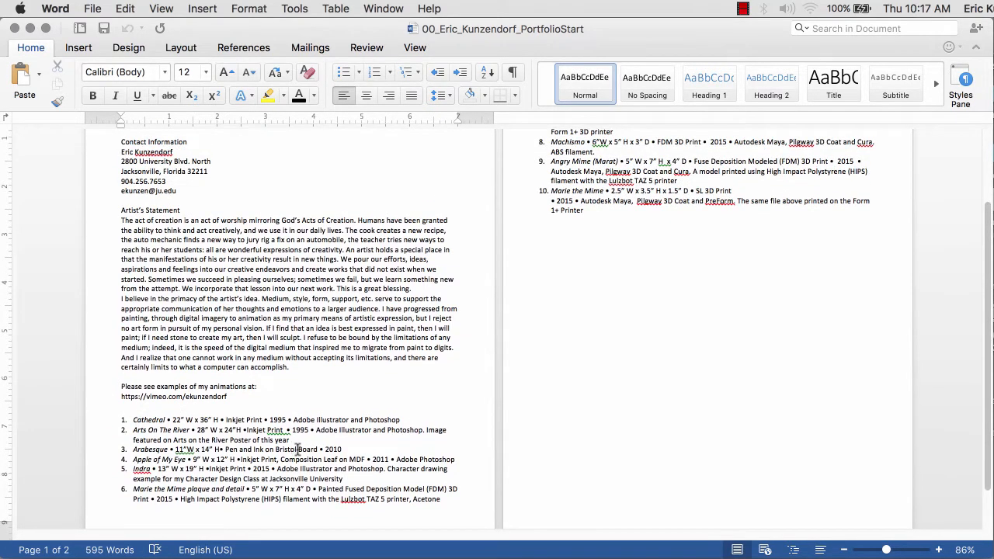
pyautogui.scroll(-2, 359, 430)
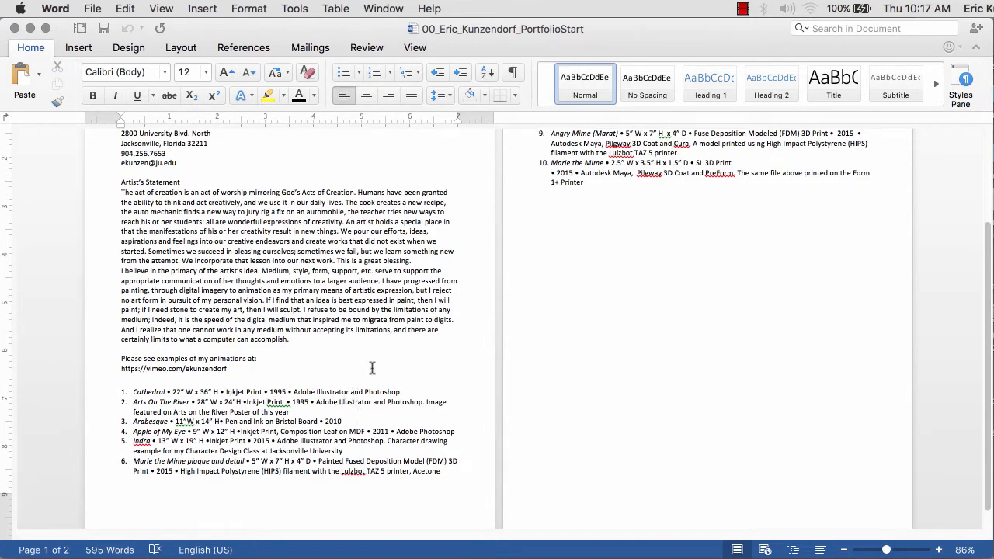
pyautogui.scroll(2, 481, 345)
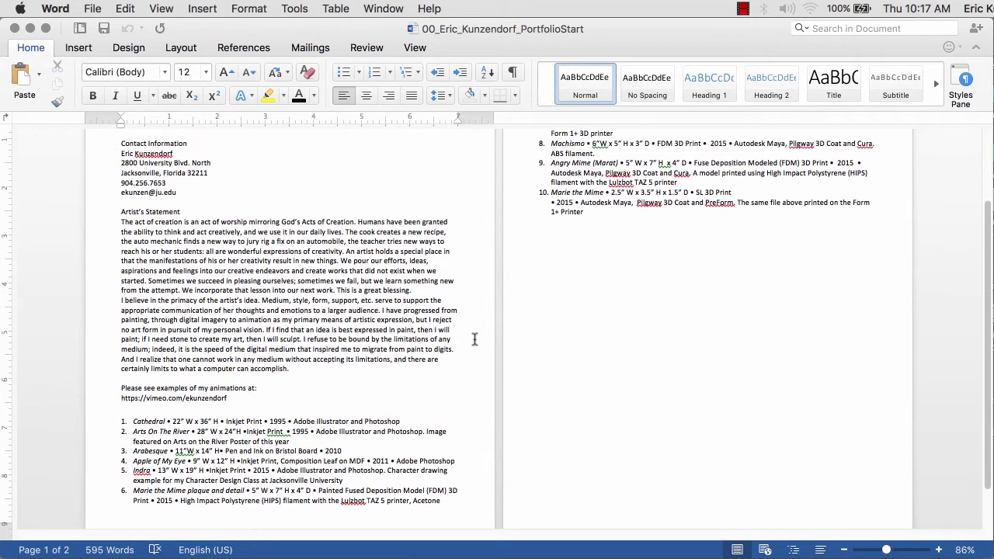
pyautogui.press('super+Tab')
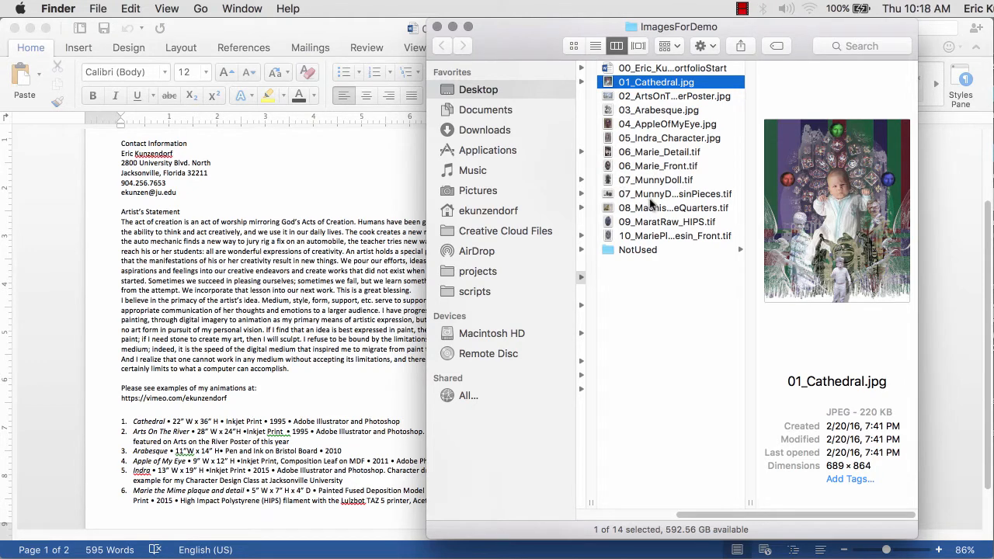
# - Bring the Word portfolio forward and scroll up to the PORTFOLIO Spring 2016 heading
pyautogui.click(341, 177)
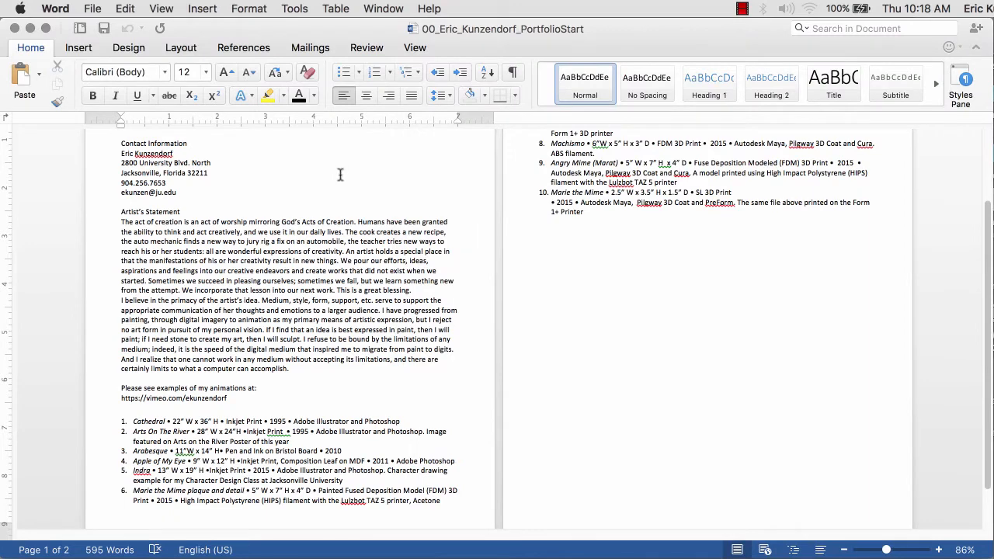
pyautogui.scroll(2, 266, 180)
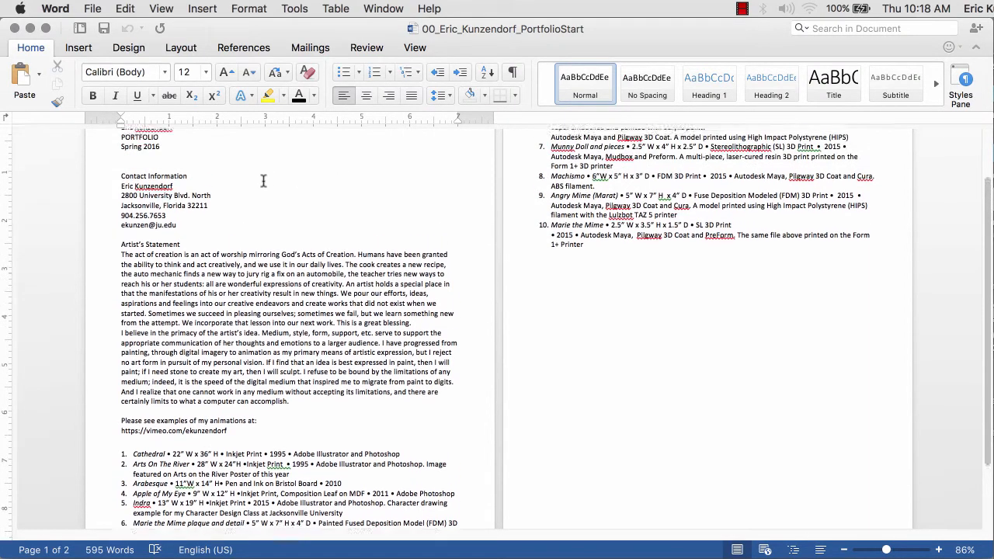
pyautogui.scroll(3, 264, 181)
# - Select the whole draft, format it as Arial 14 pt, then deselect it
pyautogui.moveTo(121, 178); pyautogui.dragTo(590, 260)
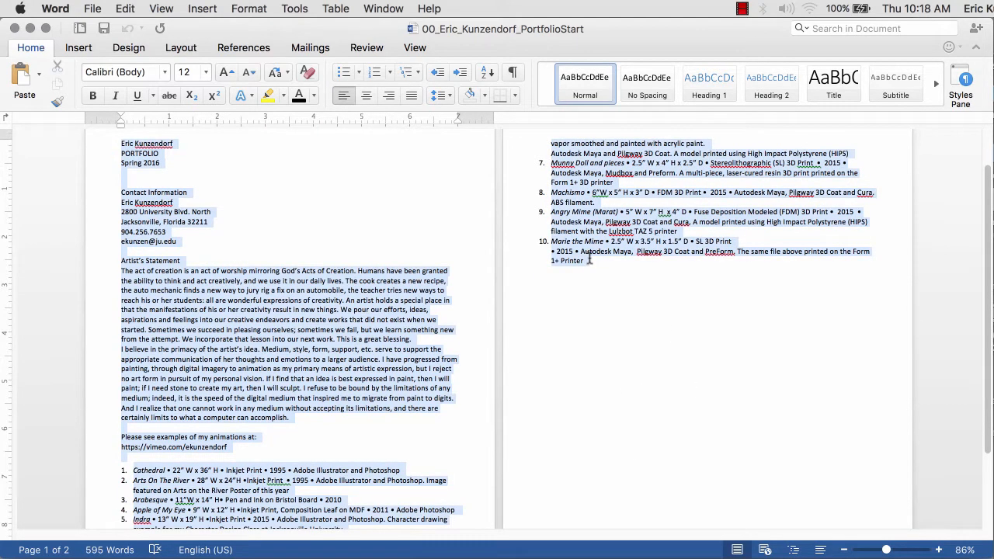
pyautogui.click(164, 71)
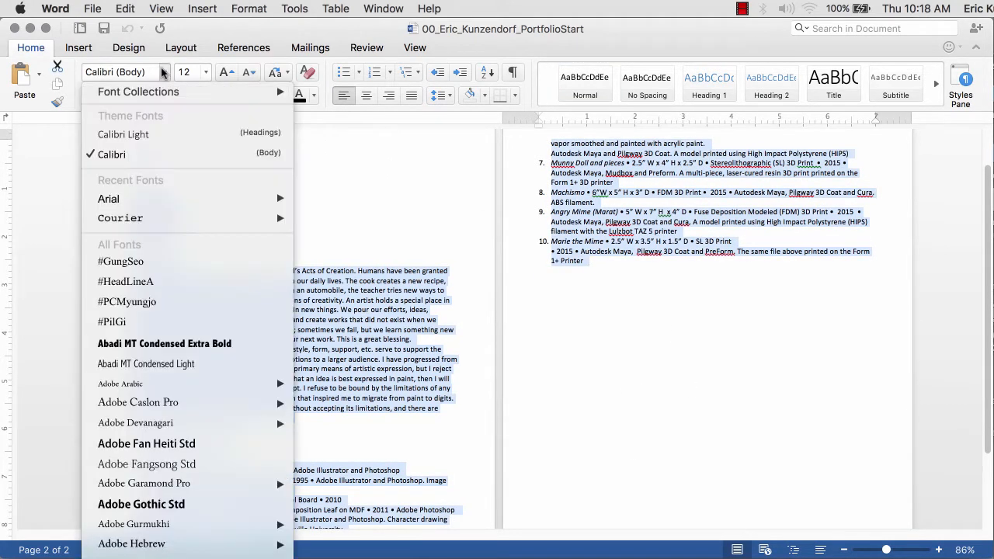
pyautogui.moveTo(154, 199)
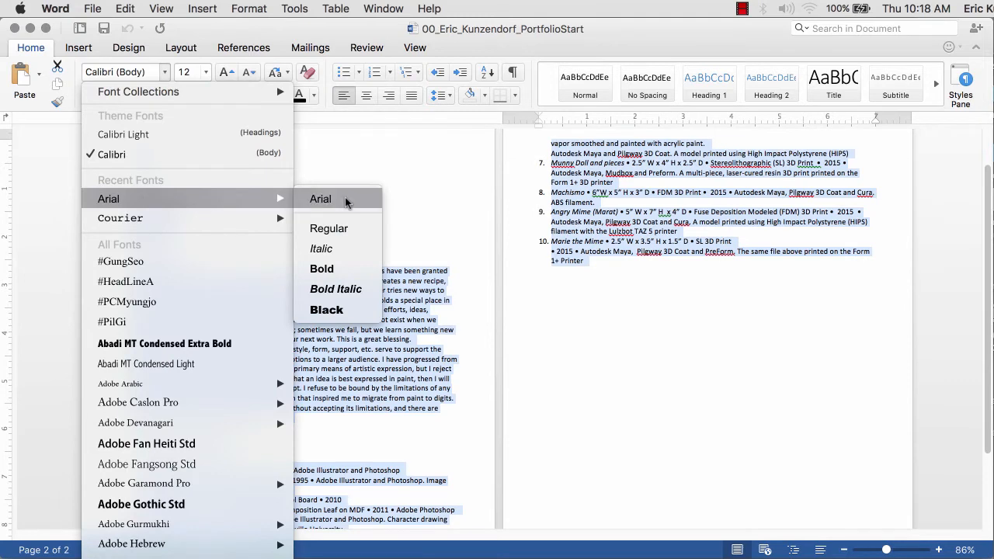
pyautogui.click(319, 199)
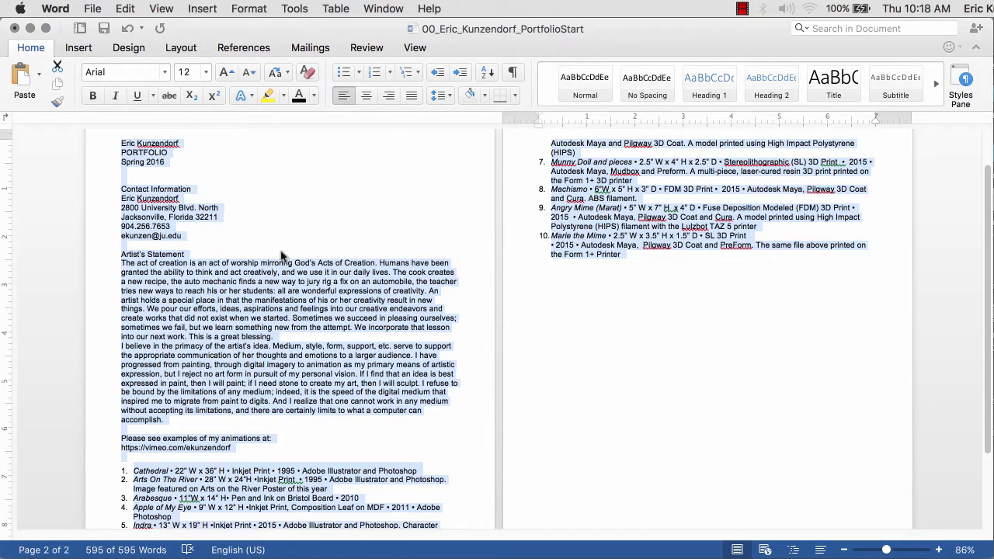
pyautogui.click(206, 72)
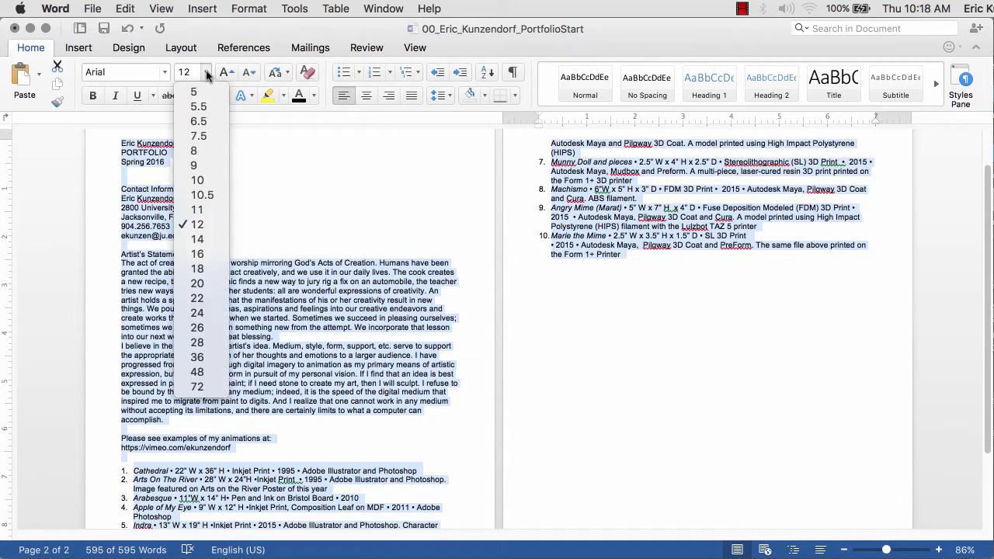
pyautogui.click(197, 239)
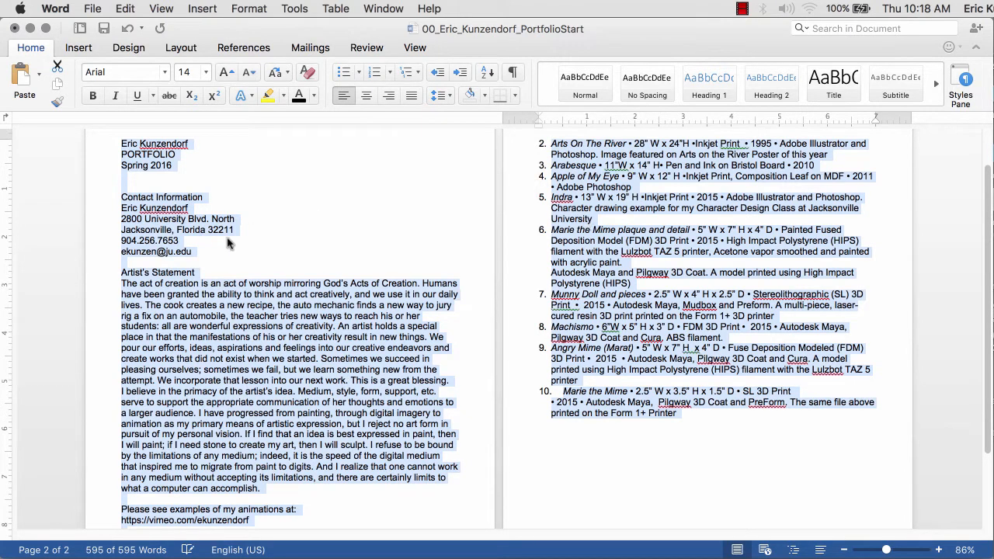
pyautogui.scroll(-2, 251, 261)
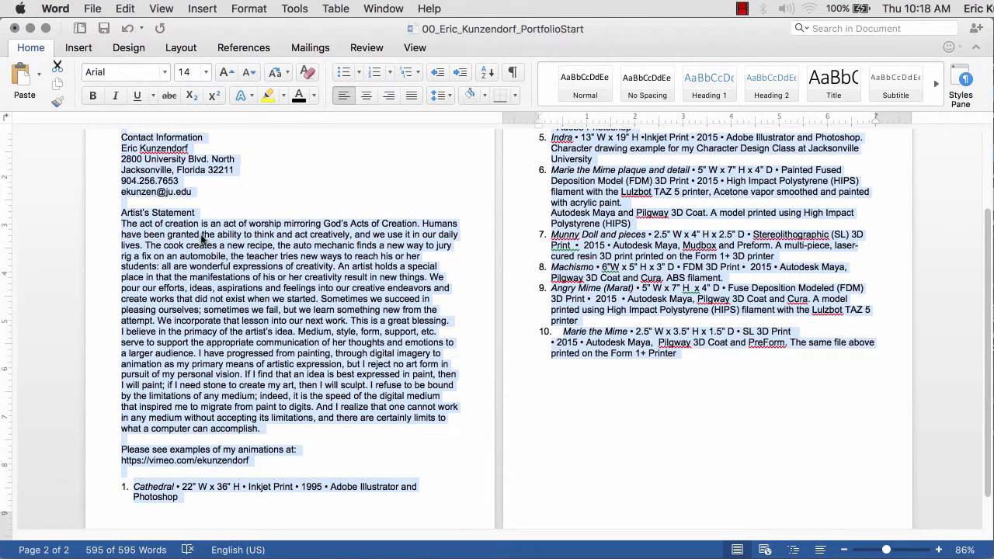
pyautogui.click(180, 200)
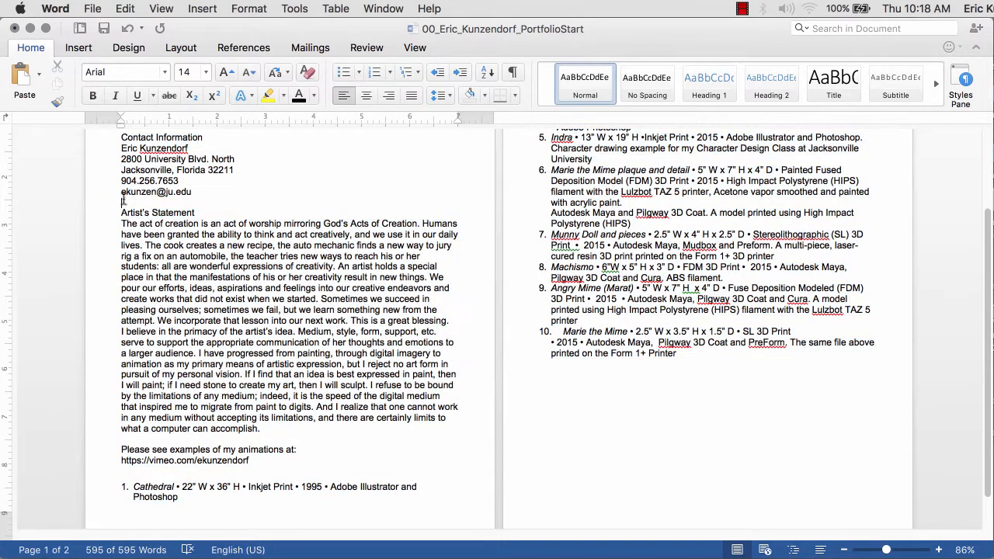
pyautogui.scroll(2, 128, 203)
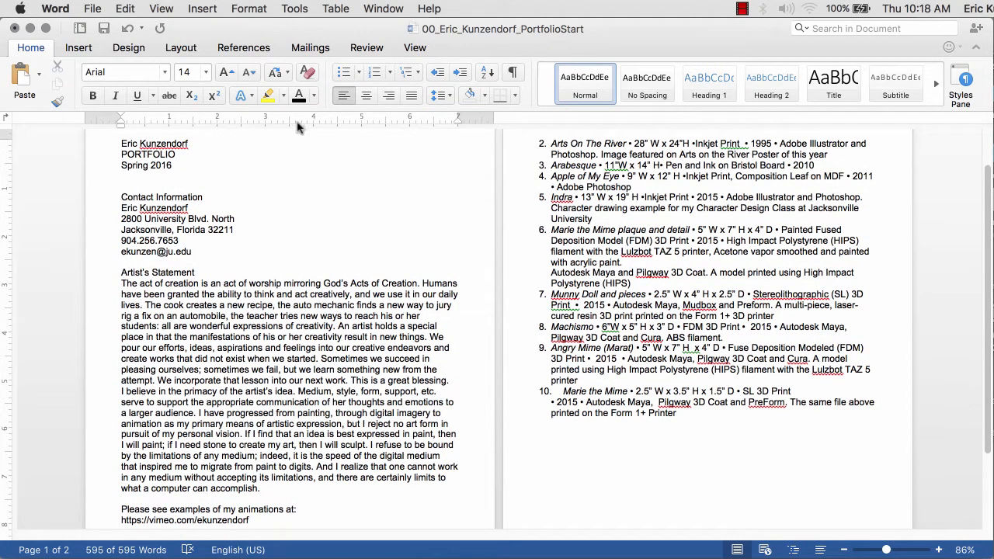
pyautogui.click(206, 9)
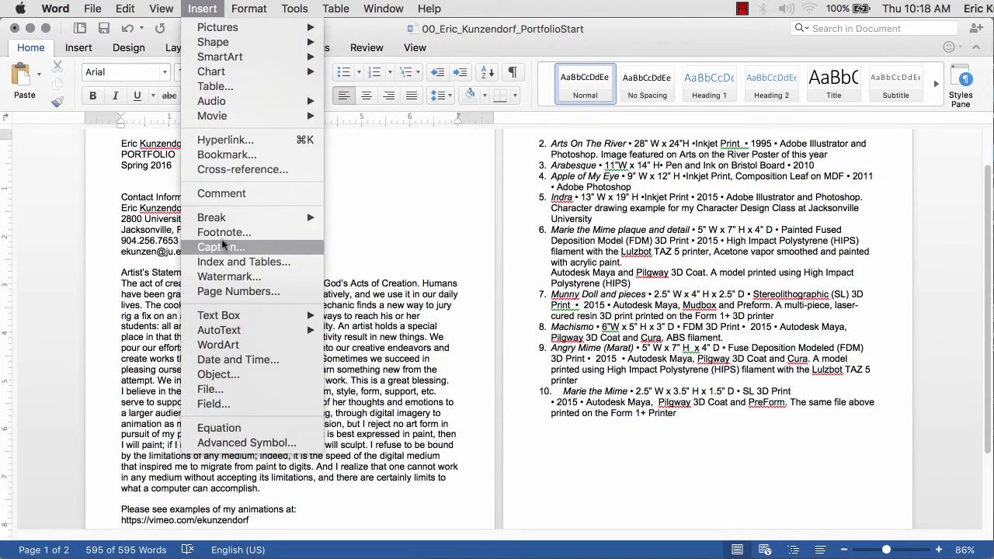
# - Insert page breaks so the Artist's Statement and the artwork list each start a new page
pyautogui.moveTo(233, 218)
pyautogui.click(346, 216)
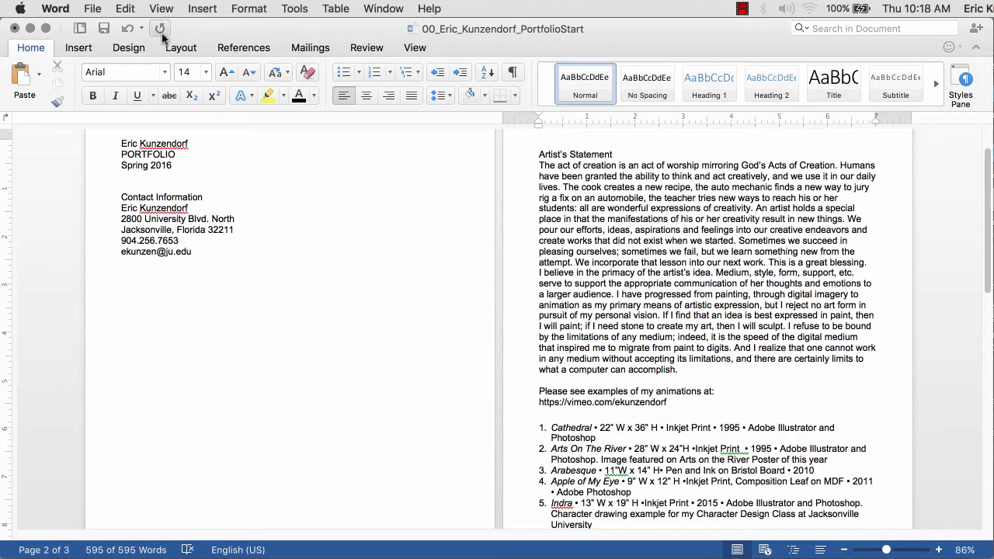
pyautogui.click(202, 11)
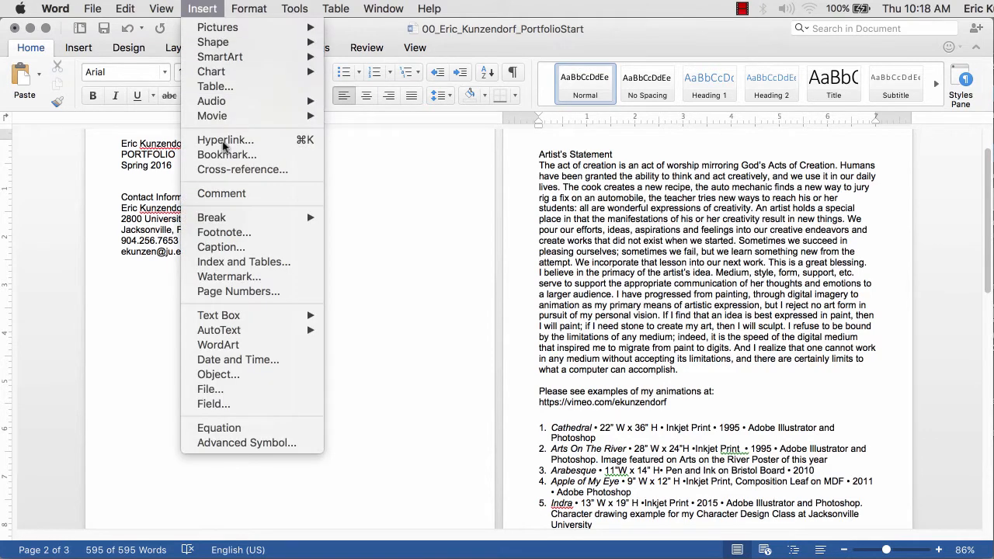
pyautogui.moveTo(233, 221)
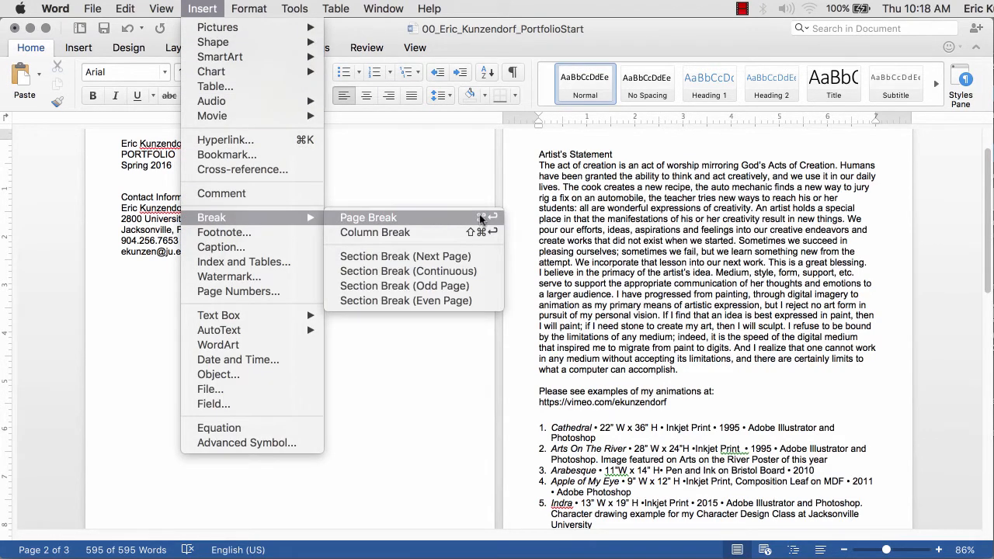
pyautogui.click(369, 218)
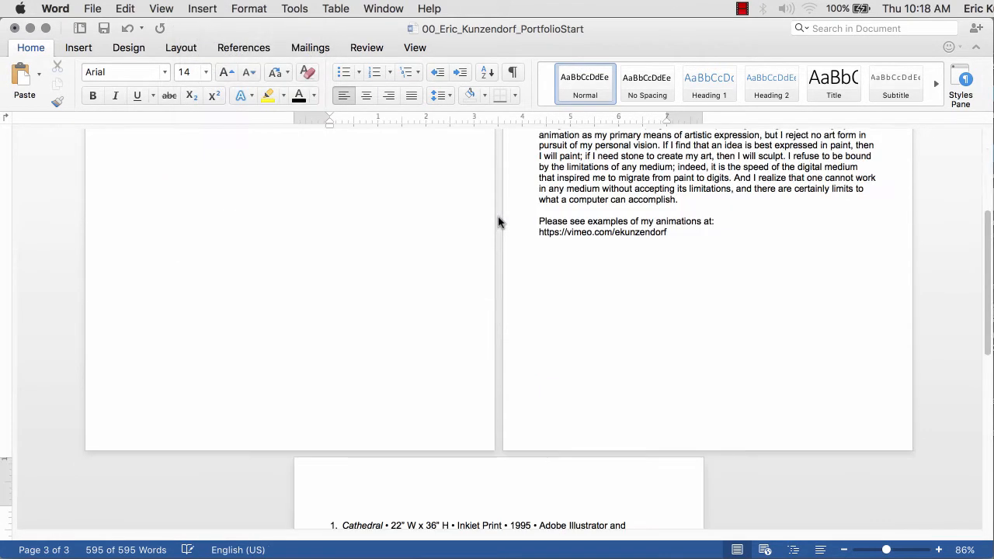
pyautogui.scroll(-4, 497, 250)
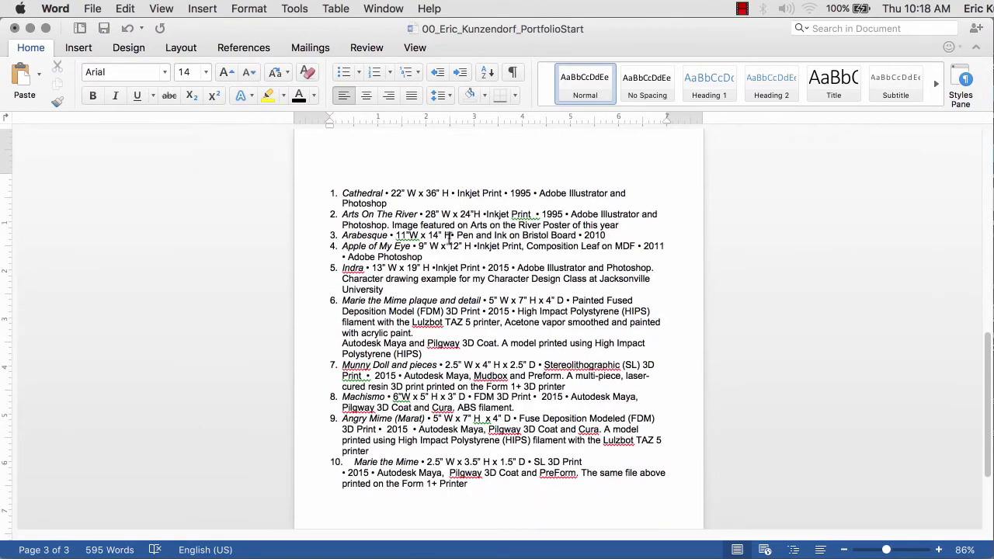
# - Remove the numbering from the artwork list and centre the captions and the line above
pyautogui.moveTo(469, 484); pyautogui.dragTo(282, 192)
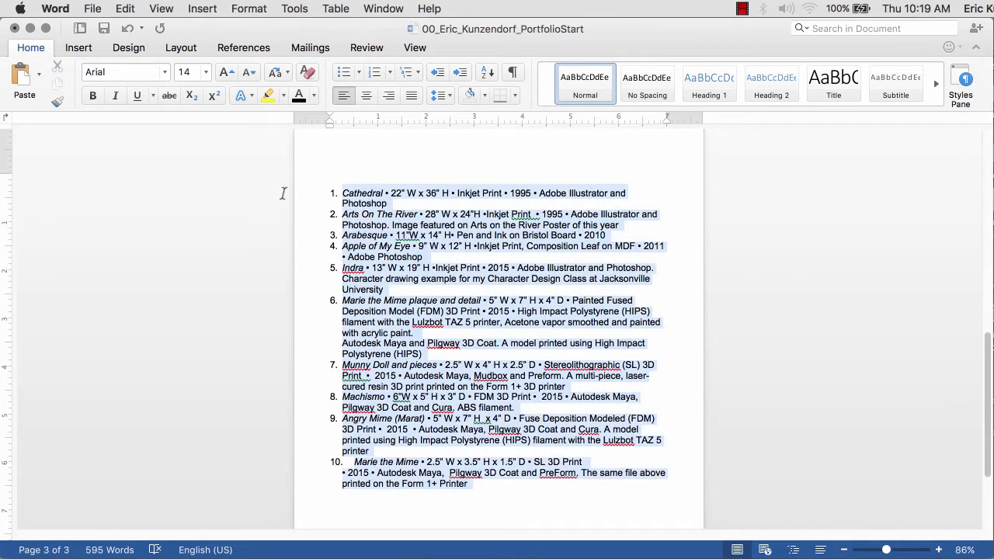
pyautogui.click(375, 71)
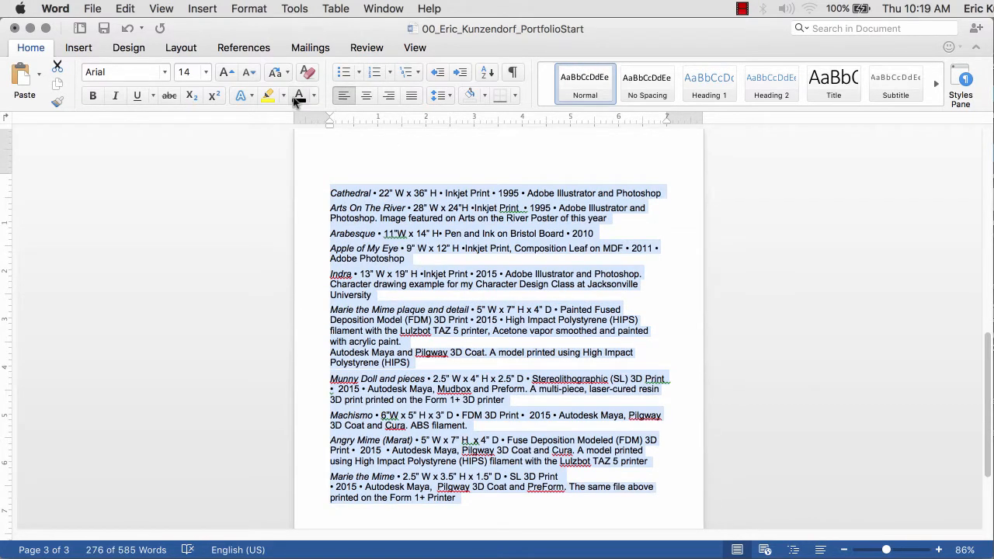
pyautogui.click(178, 50)
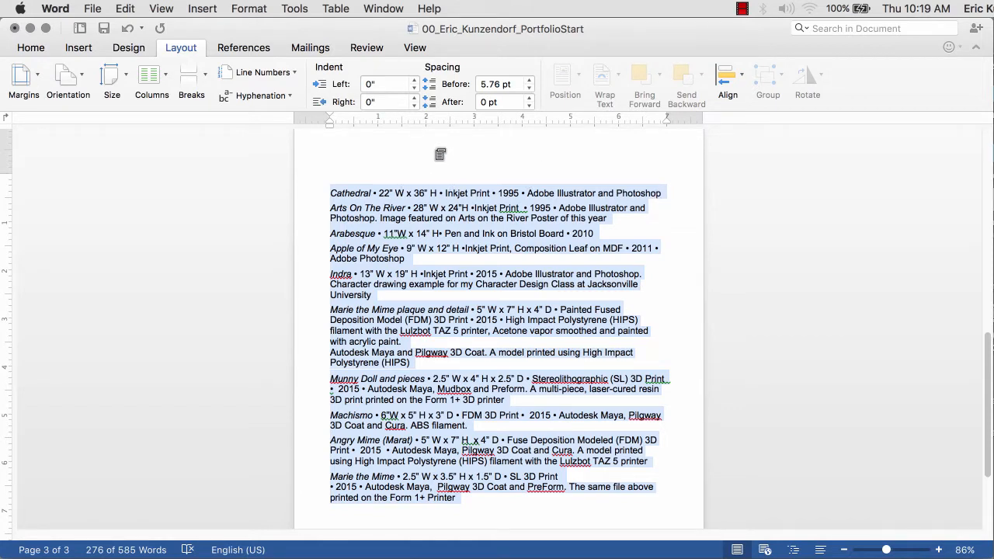
pyautogui.click(30, 48)
pyautogui.click(365, 95)
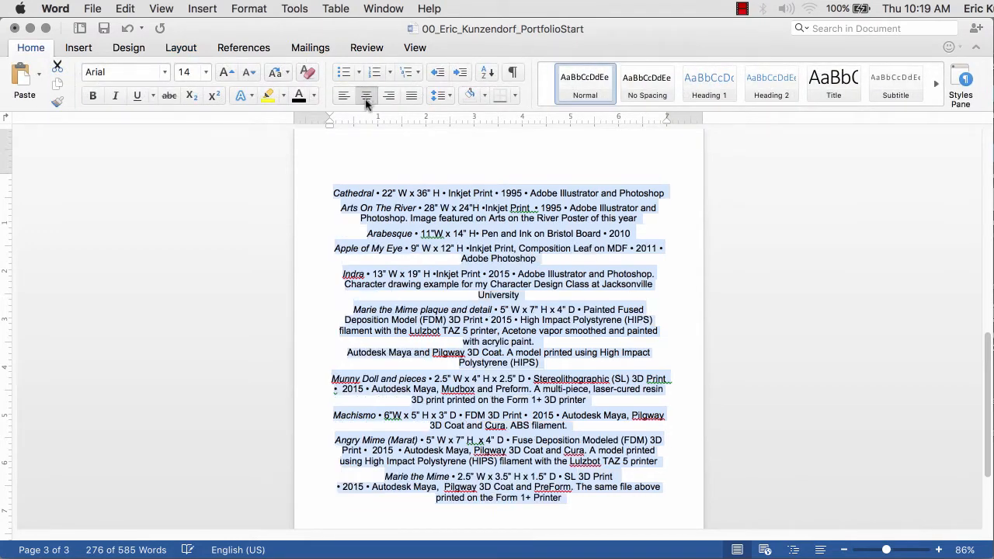
pyautogui.click(543, 166)
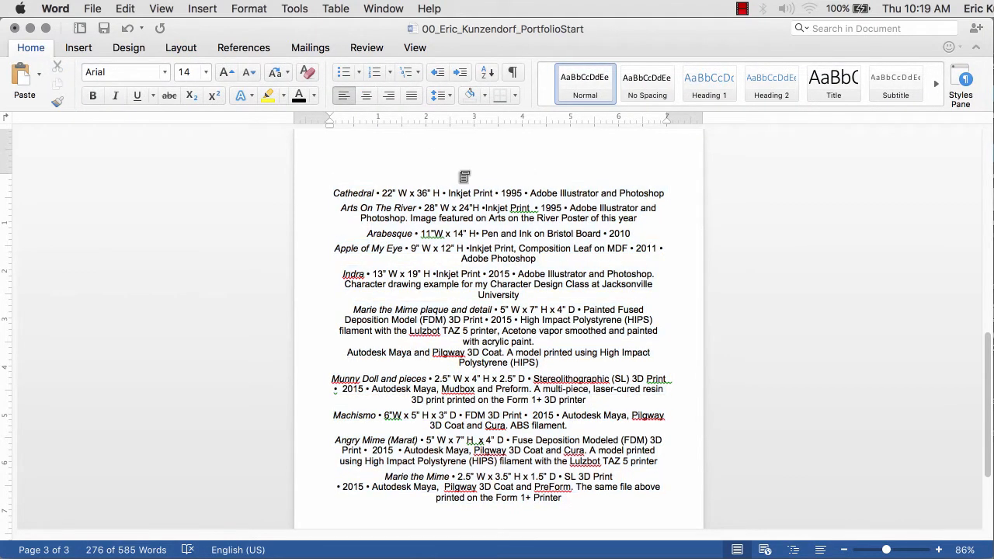
pyautogui.click(365, 95)
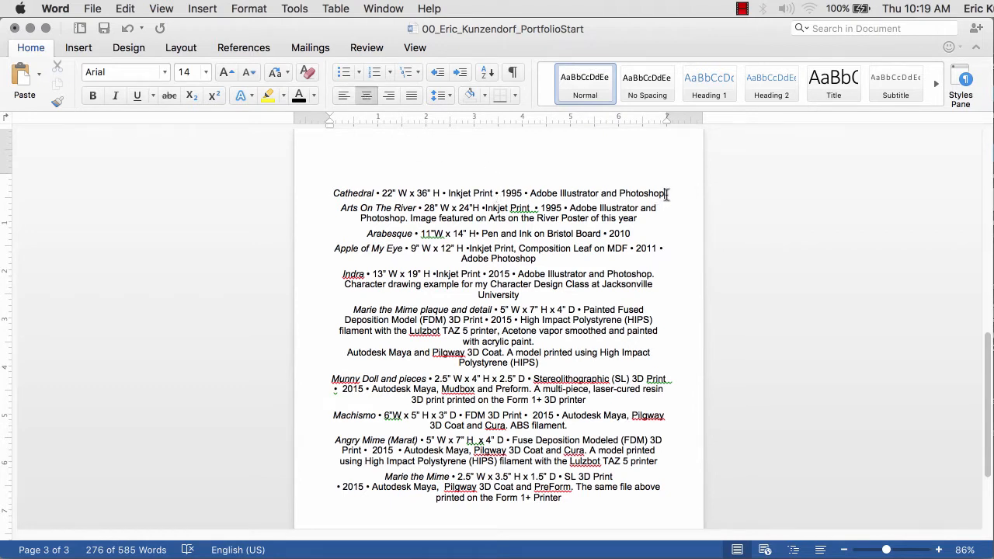
# - Add blank lines above Arts On The River, Arabesque, Indra and Marie the Mime; rejoin the Autodesk Maya line
pyautogui.click(342, 208)
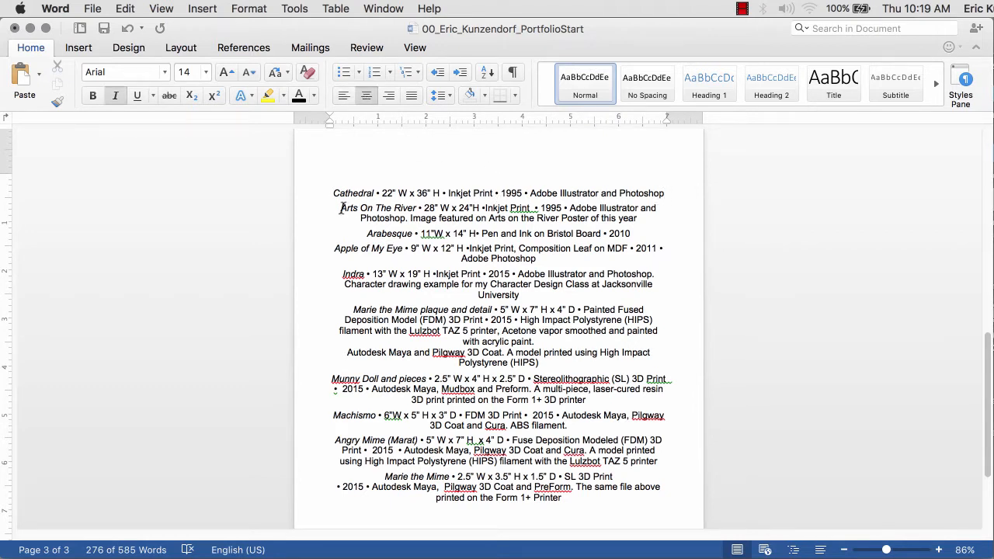
pyautogui.press('Return')
pyautogui.press('Return')
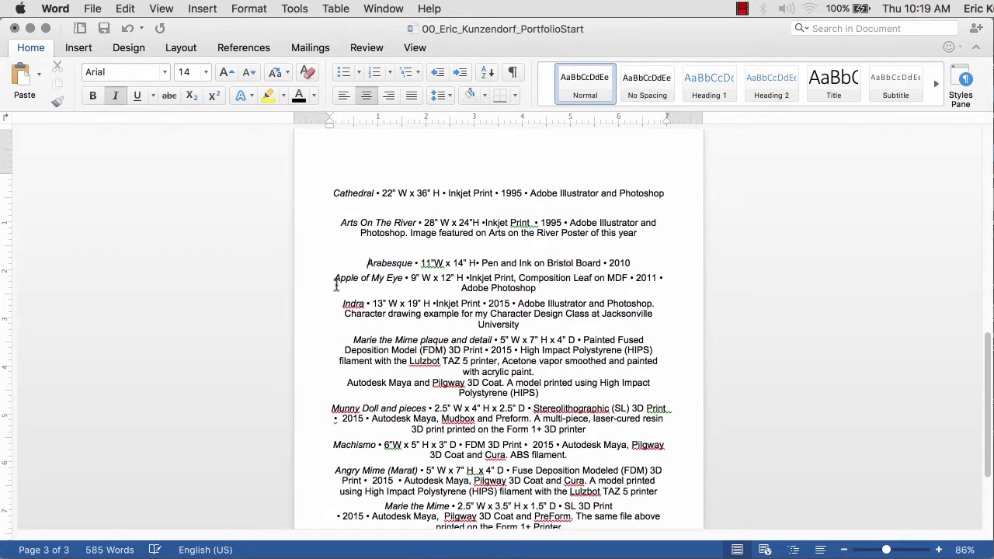
pyautogui.click(333, 277)
pyautogui.press('Return')
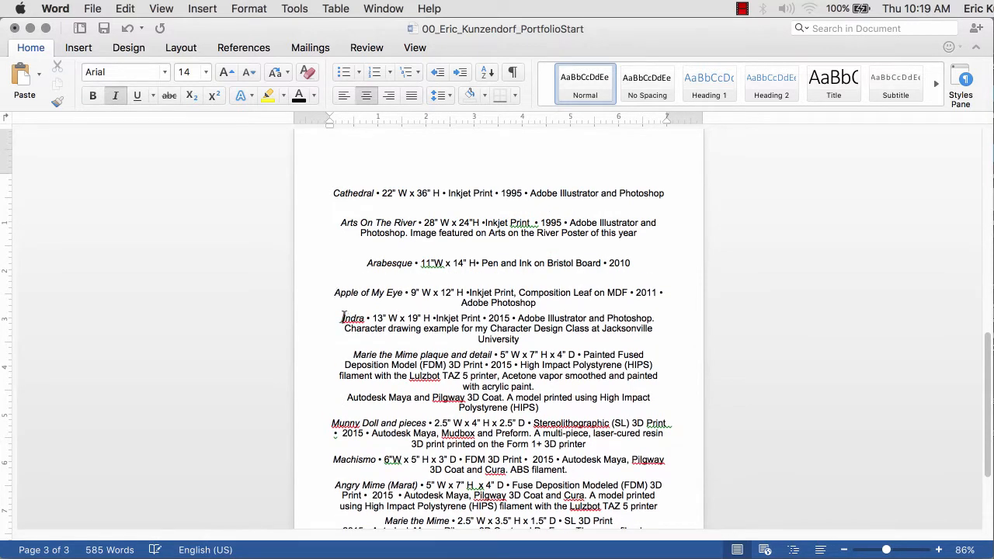
pyautogui.click(341, 317)
pyautogui.press('Return')
pyautogui.click(352, 370)
pyautogui.press('Return')
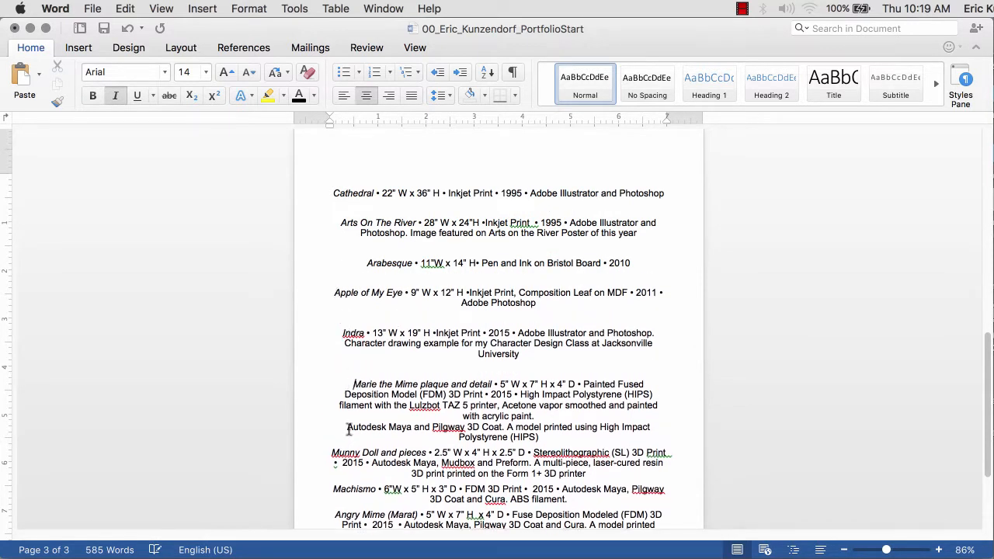
pyautogui.click(348, 426)
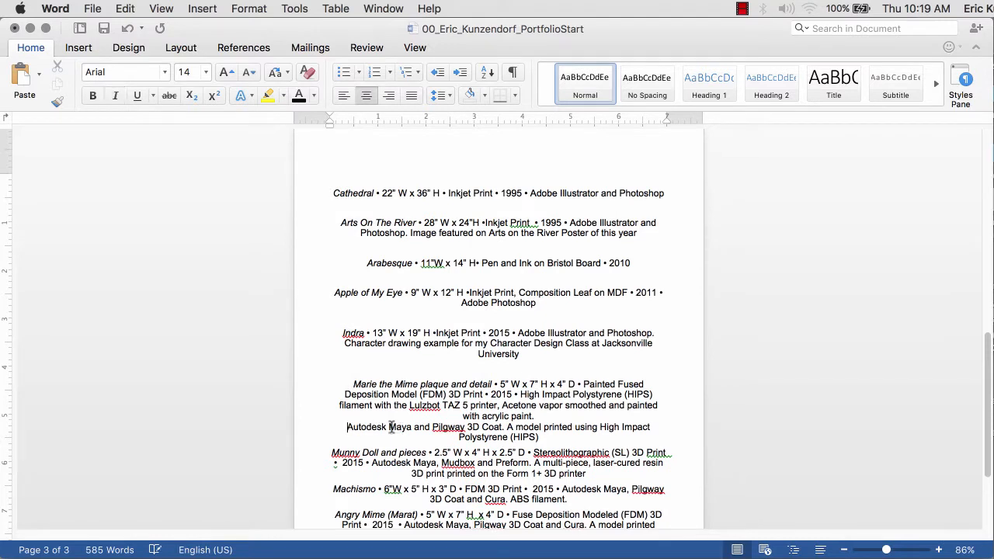
pyautogui.press('BackSpace')
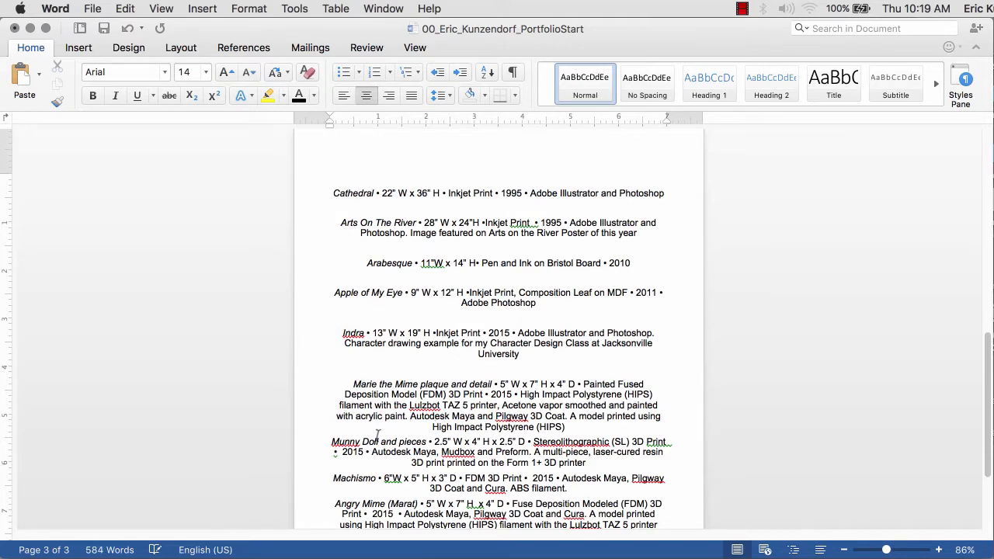
pyautogui.click(332, 442)
# - Add blank lines above Machismo and Angry Mime, and check the Marie the Mime caption on page 4
pyautogui.scroll(-3, 340, 403)
pyautogui.click(333, 379)
pyautogui.press('Return')
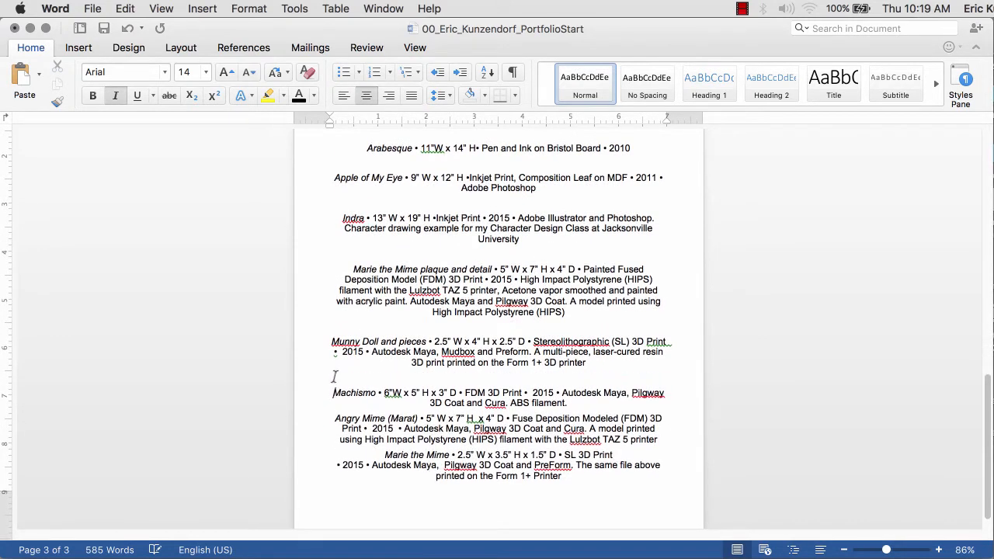
pyautogui.click(336, 419)
pyautogui.press('Return')
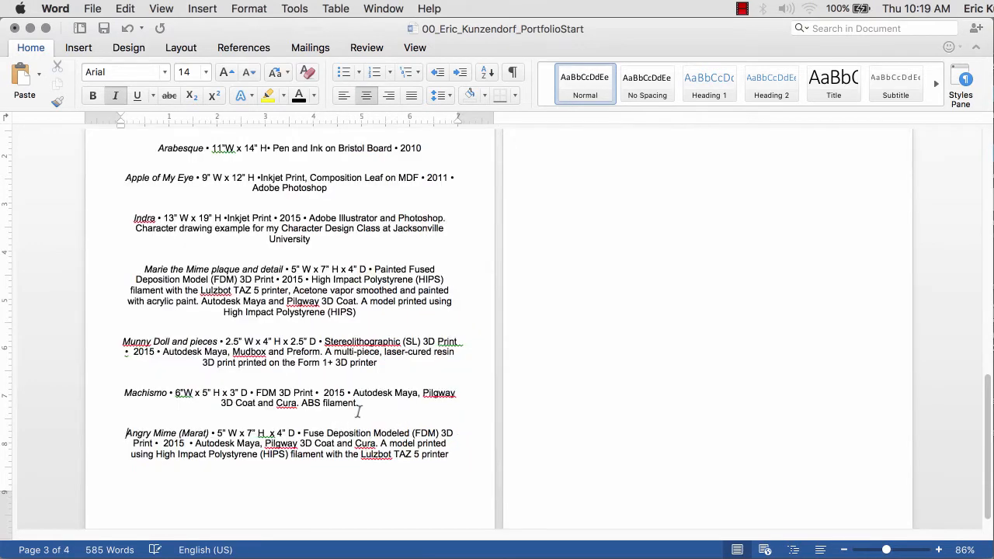
pyautogui.scroll(-1, 358, 411)
pyautogui.scroll(10, 355, 411)
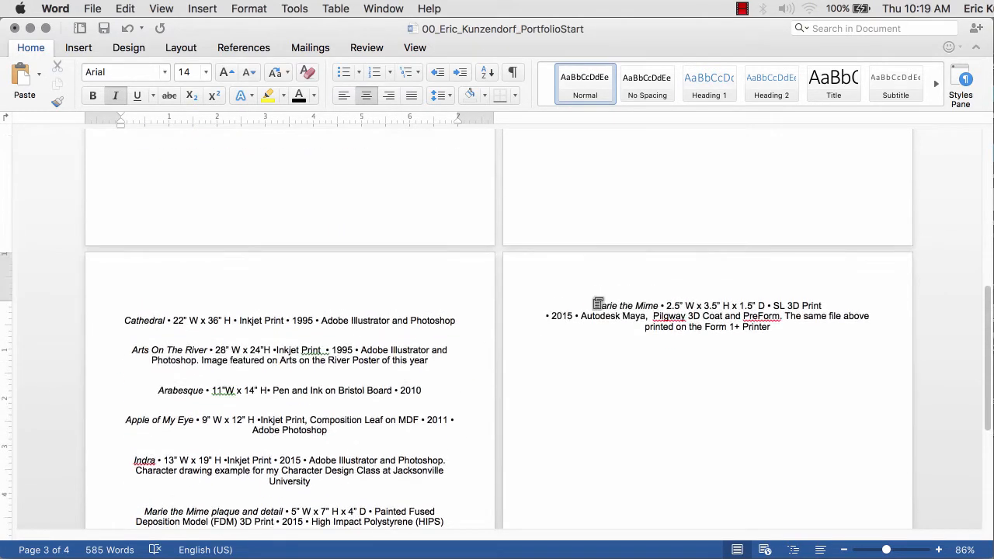
pyautogui.click(594, 305)
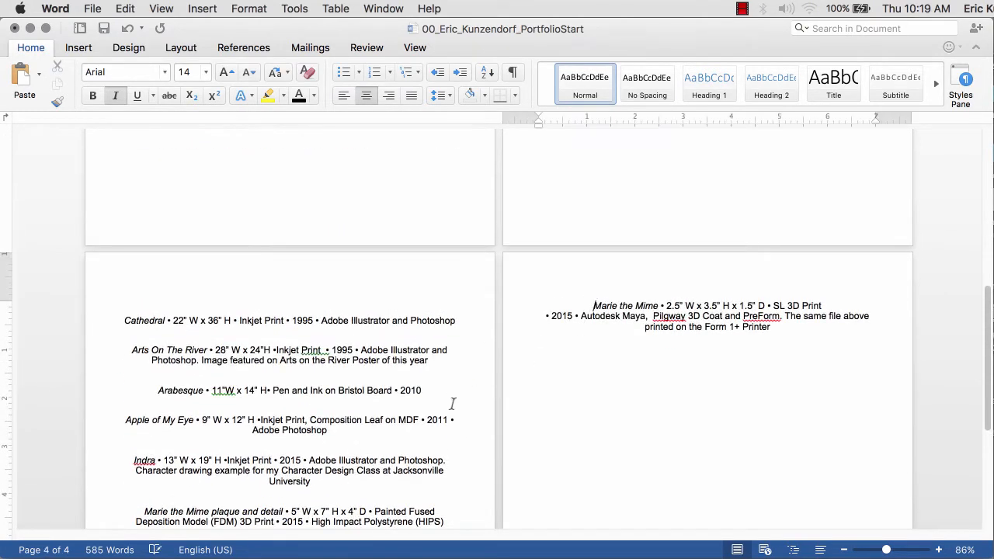
pyautogui.scroll(-10, 451, 402)
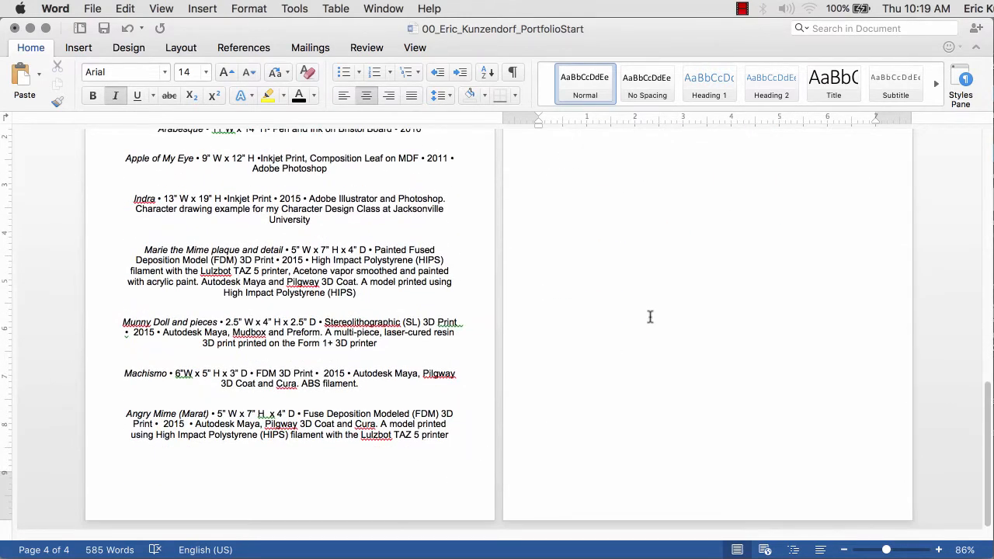
pyautogui.scroll(7, 649, 316)
# - Set the artwork captions to 12 pt
pyautogui.moveTo(502, 282); pyautogui.dragTo(88, 249)
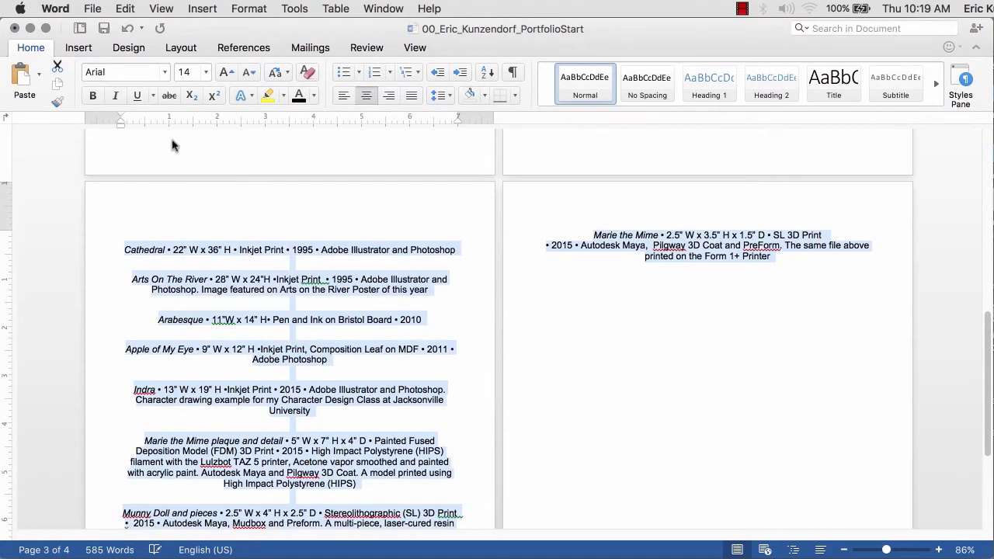
pyautogui.click(205, 73)
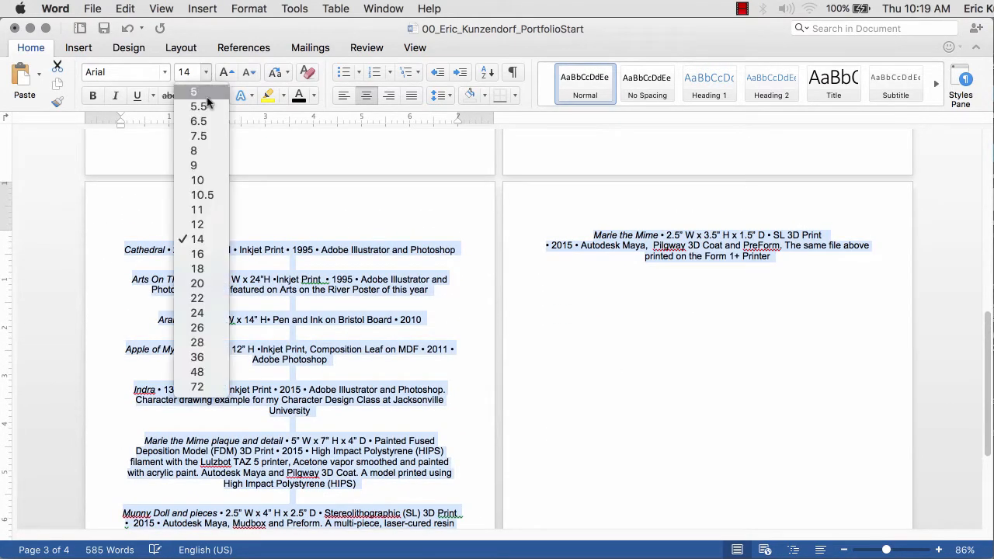
pyautogui.click(198, 225)
pyautogui.scroll(15, 441, 258)
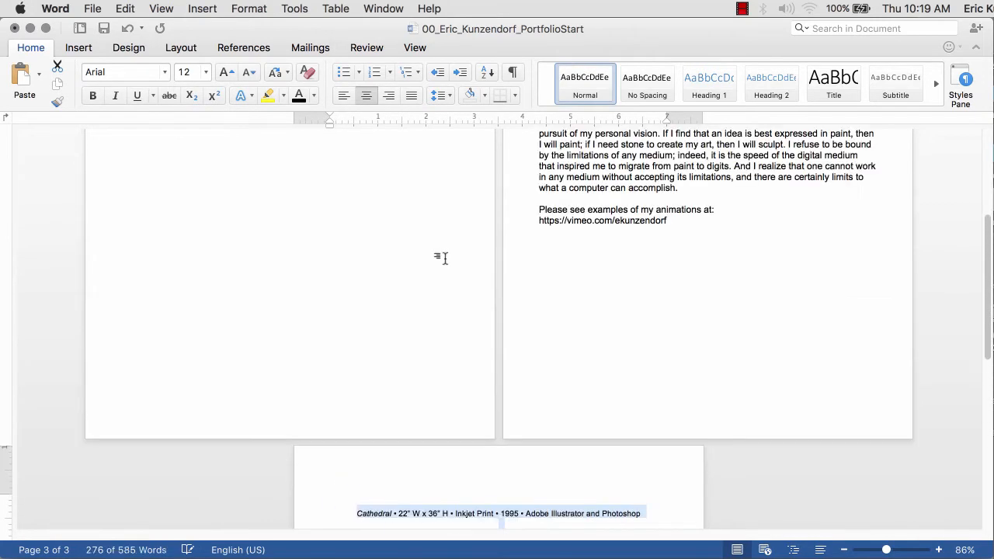
pyautogui.scroll(-11, 443, 259)
# - Insert page breaks after Cathedral and before Arabesque, Indra, Apple of My Eye and the Marie plaque caption
pyautogui.click(520, 361)
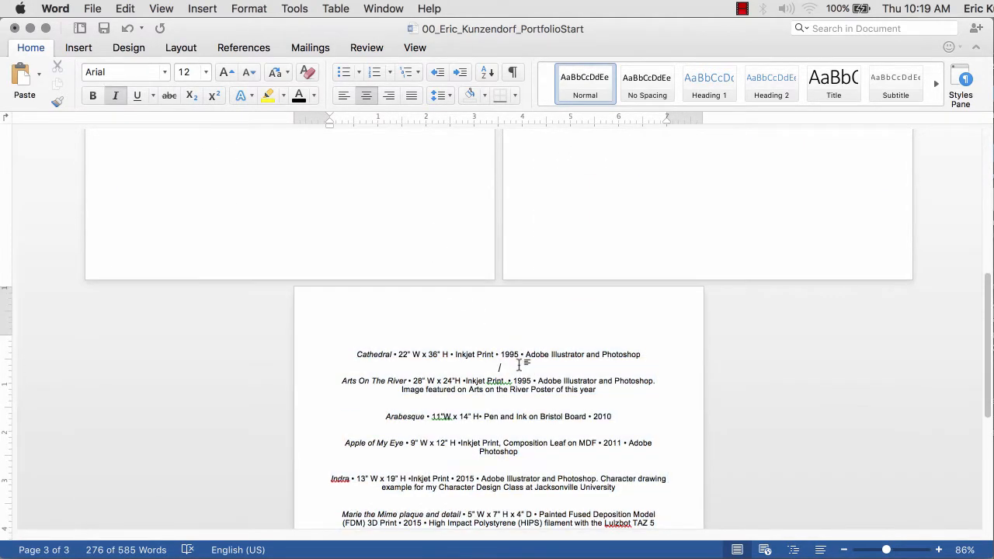
pyautogui.press('super+Return')
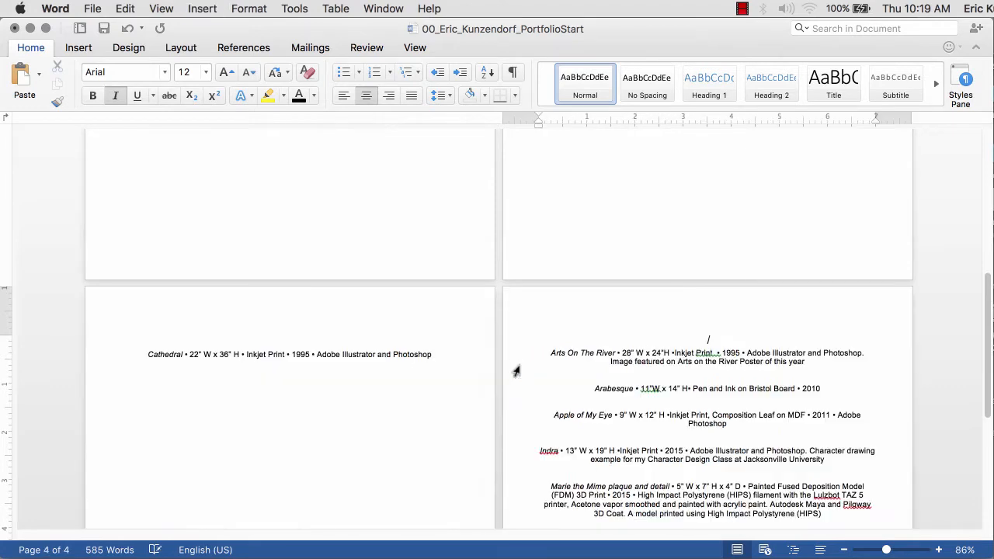
pyautogui.press('super+Return')
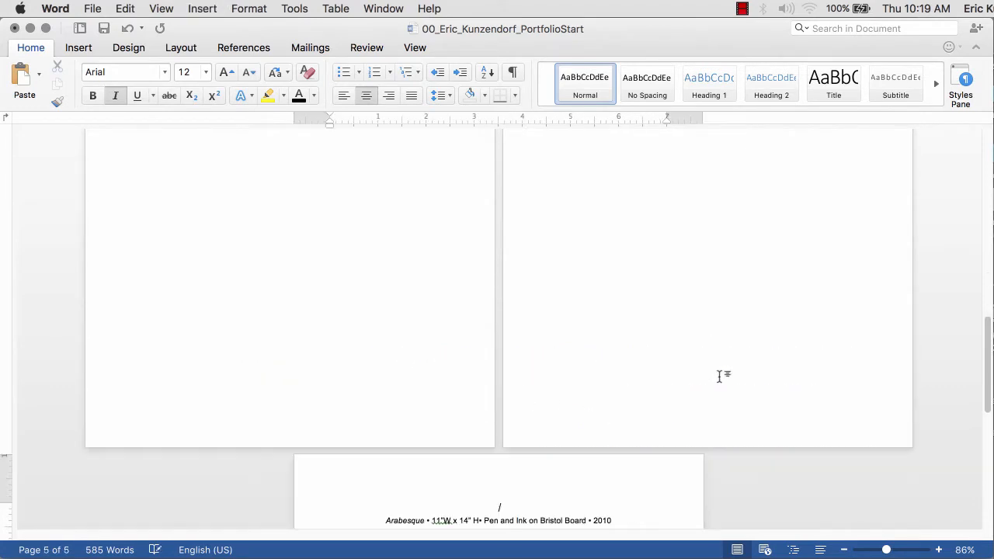
pyautogui.scroll(-5, 699, 366)
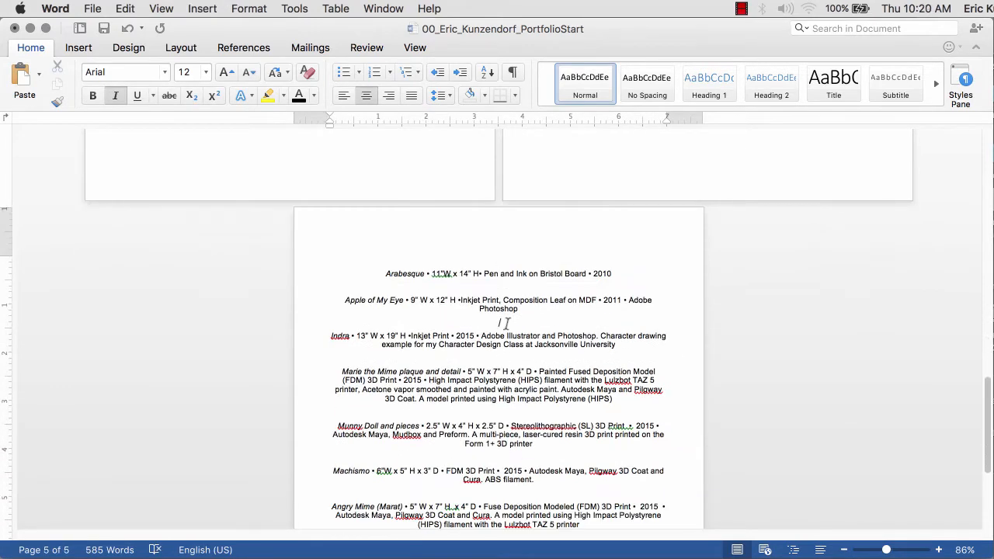
pyautogui.press('super+Return')
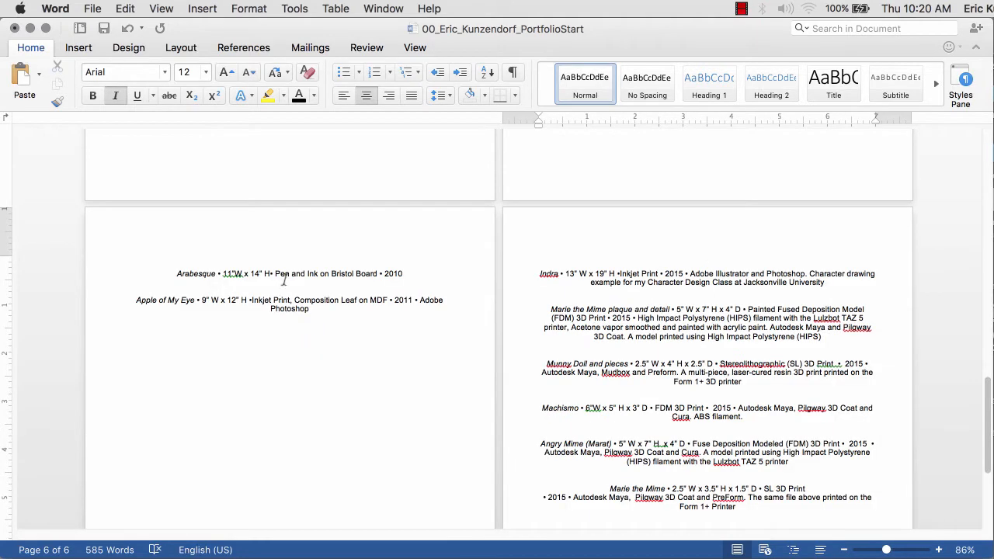
pyautogui.click(284, 281)
pyautogui.press('super+Return')
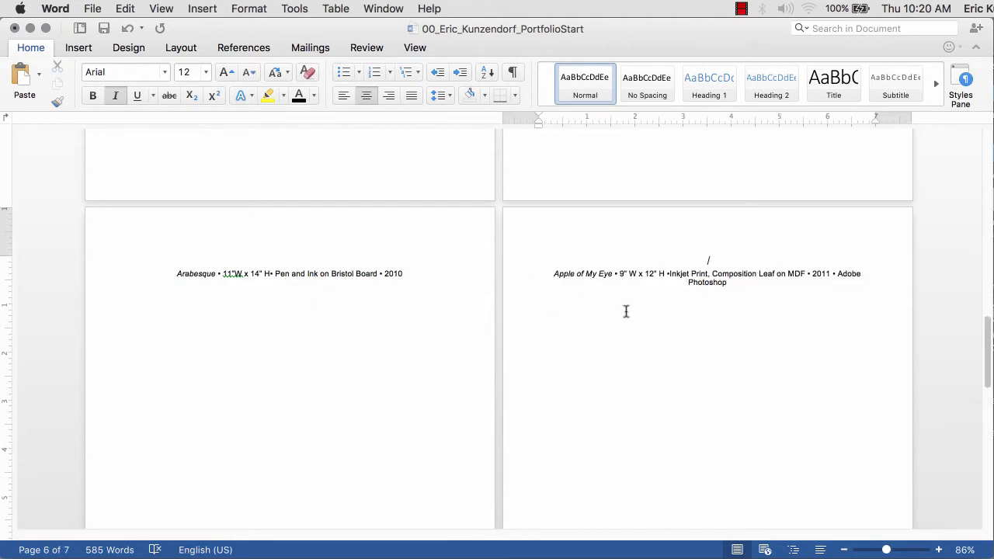
pyautogui.scroll(-10, 627, 313)
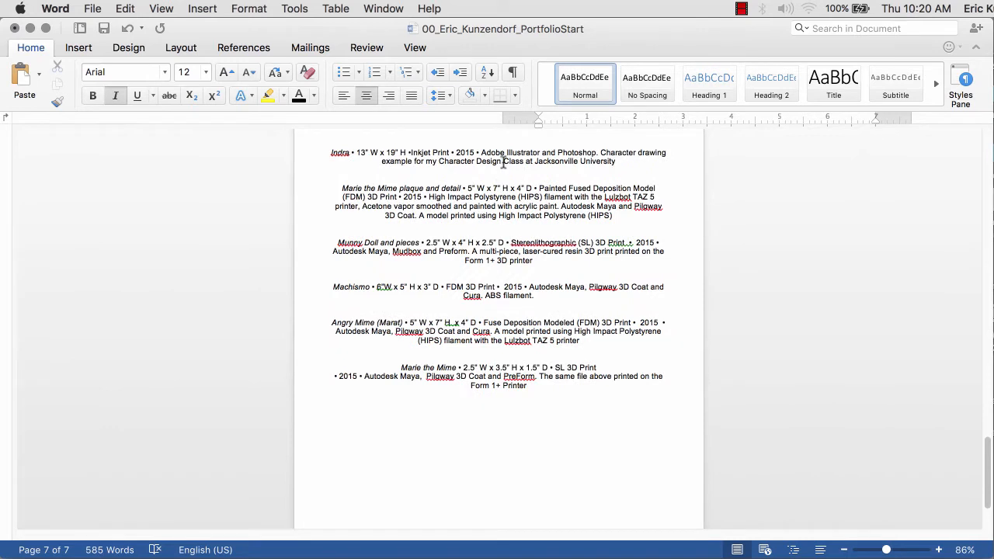
pyautogui.click(501, 176)
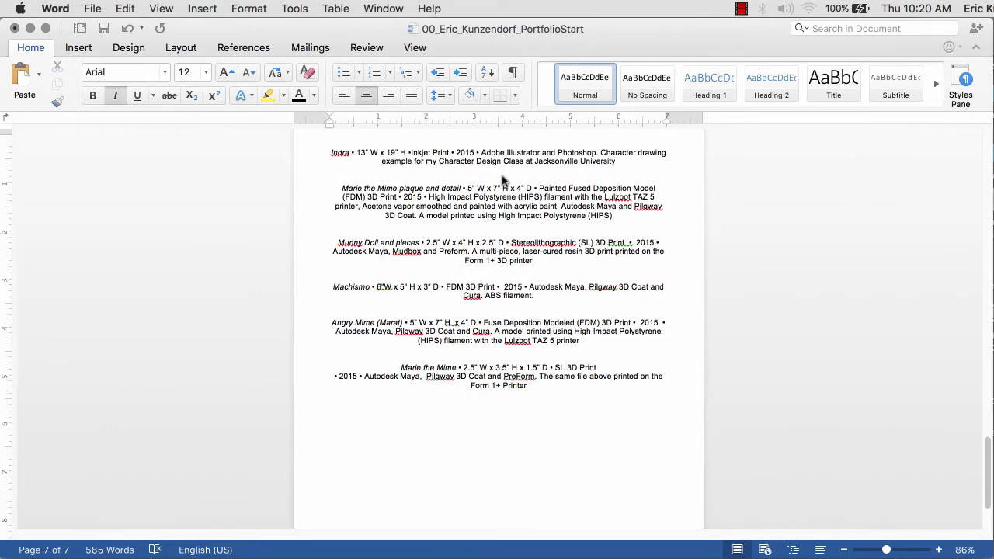
pyautogui.press('super+Return')
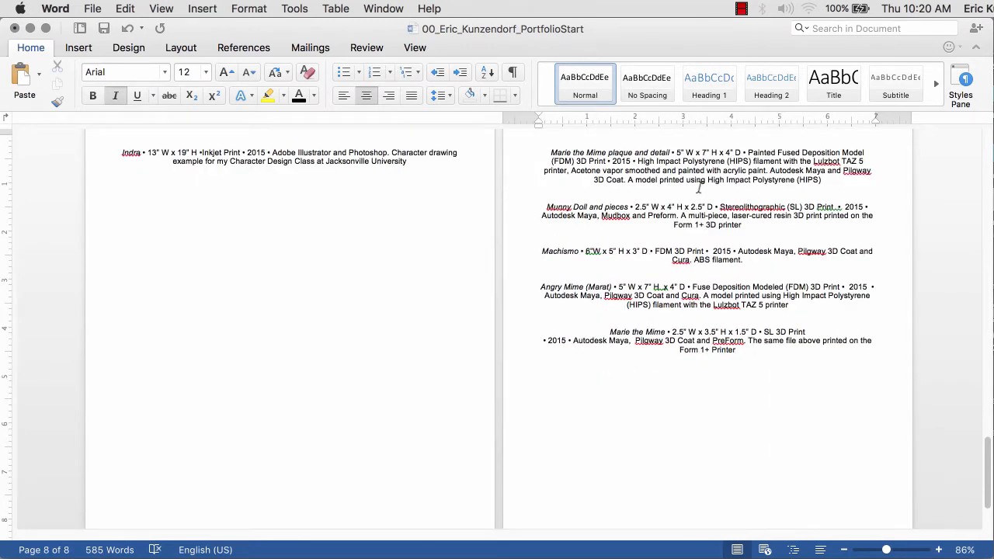
# - Insert page breaks before Munny Doll, Machismo, Angry Mime and the last Marie the Mime caption
pyautogui.click(699, 186)
pyautogui.press('super+Return')
pyautogui.scroll(-3, 567, 327)
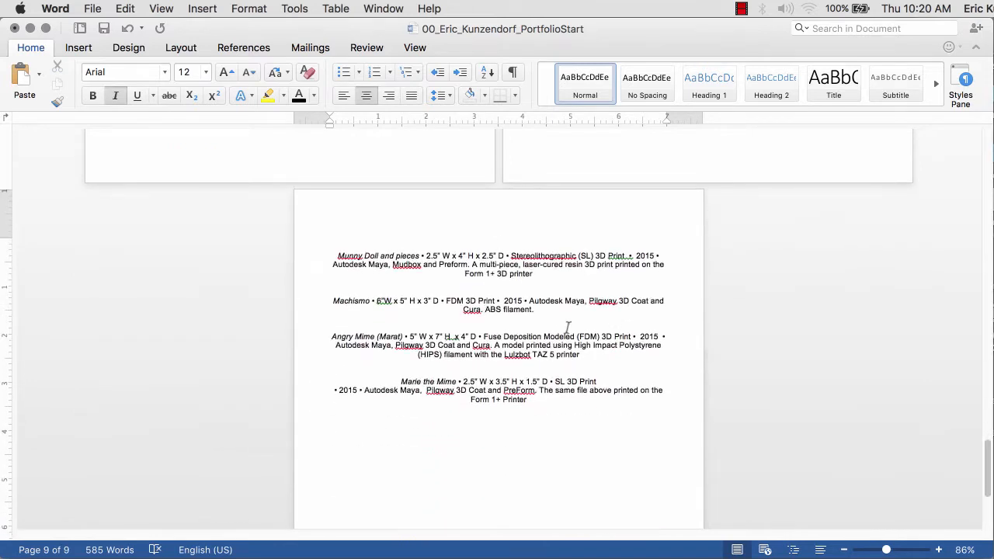
pyautogui.click(518, 288)
pyautogui.press('super+Return')
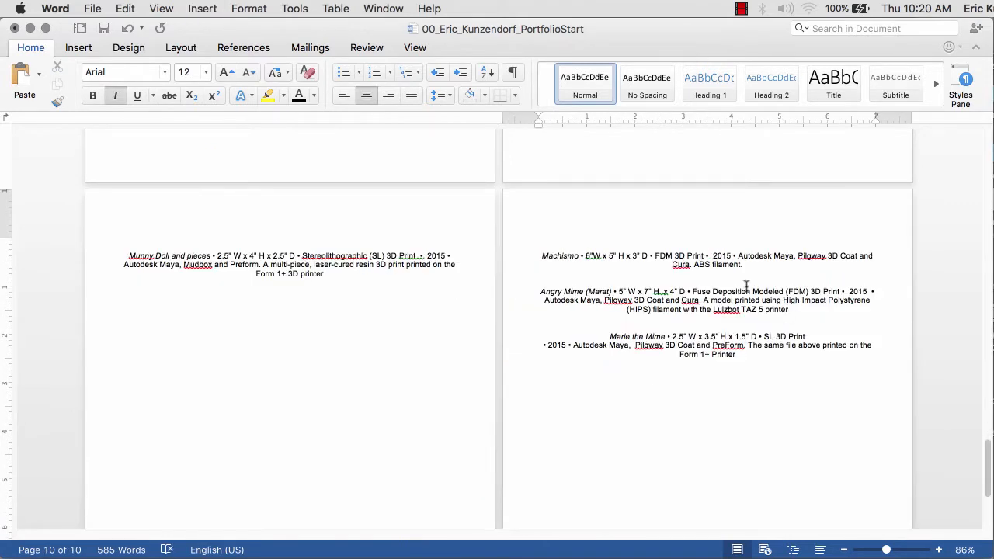
pyautogui.press('super+Return')
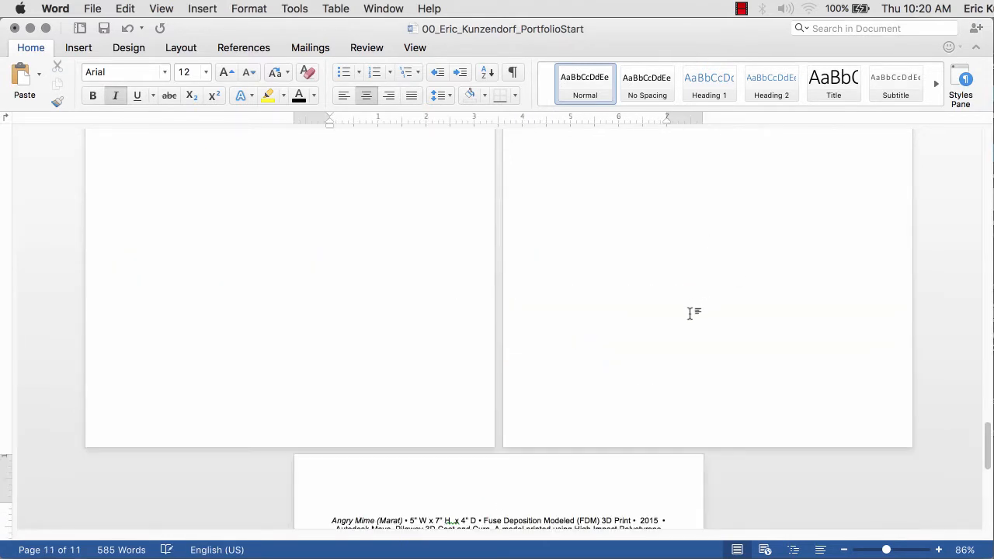
pyautogui.scroll(-3, 660, 307)
pyautogui.click(501, 287)
pyautogui.press('super+Return')
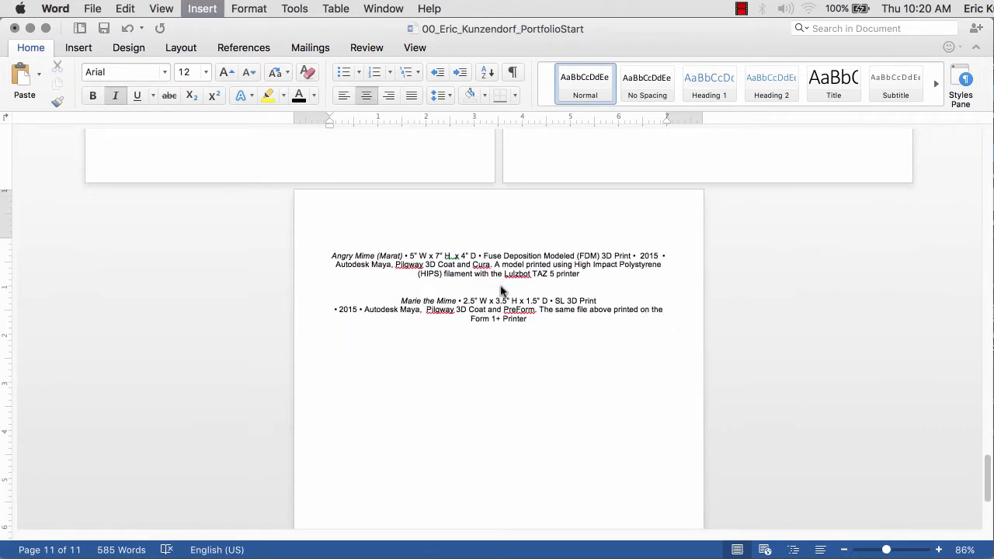
pyautogui.scroll(-3, 564, 249)
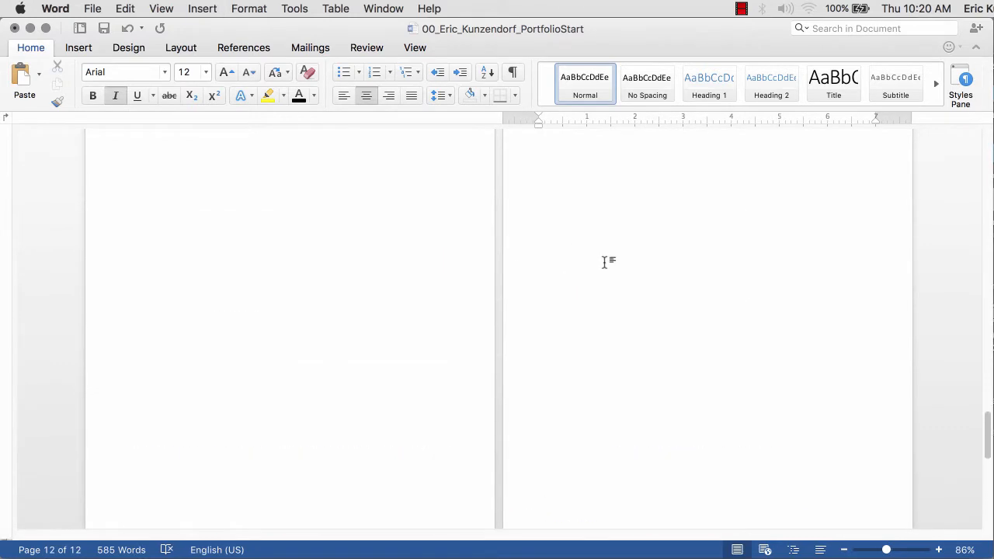
pyautogui.scroll(15, 610, 268)
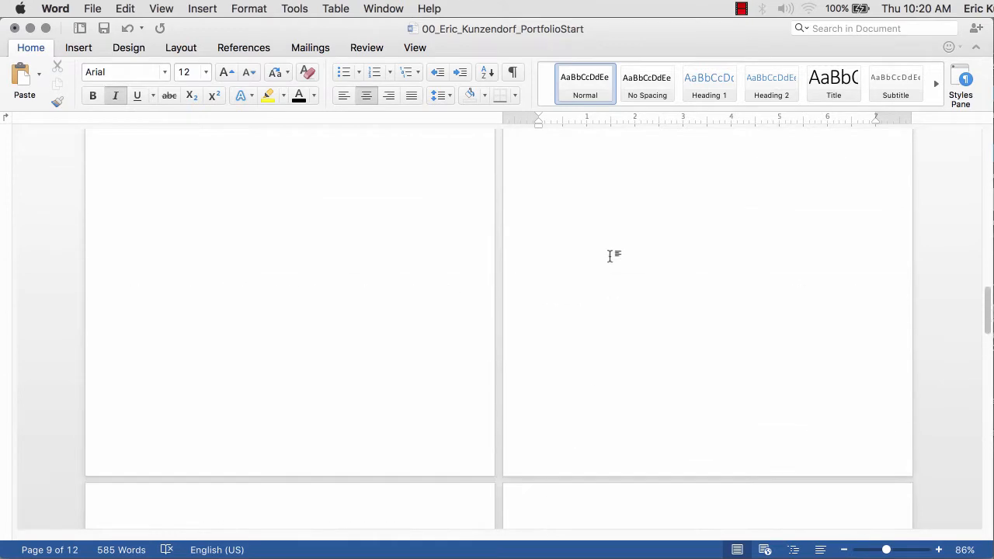
pyautogui.scroll(5, 621, 259)
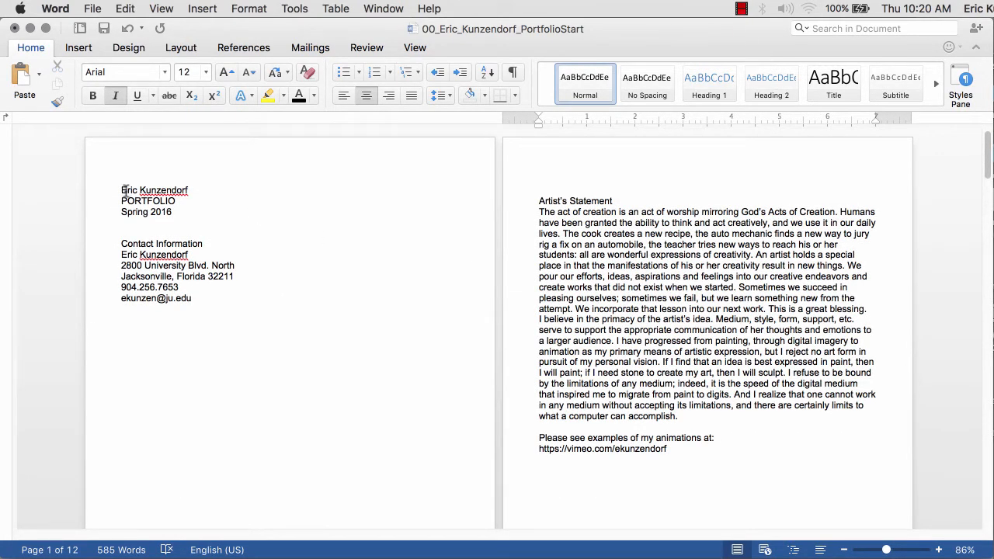
# - Save a copy as .docx with '00_' and 'Start' deleted from the file name
pyautogui.press('super+shift+s')
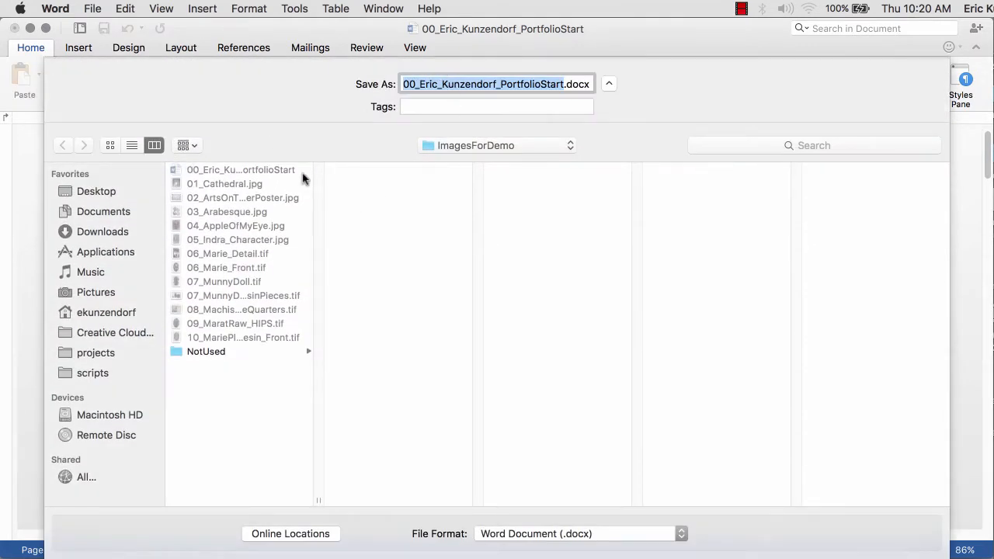
pyautogui.moveTo(423, 87); pyautogui.dragTo(342, 78)
pyautogui.press('BackSpace')
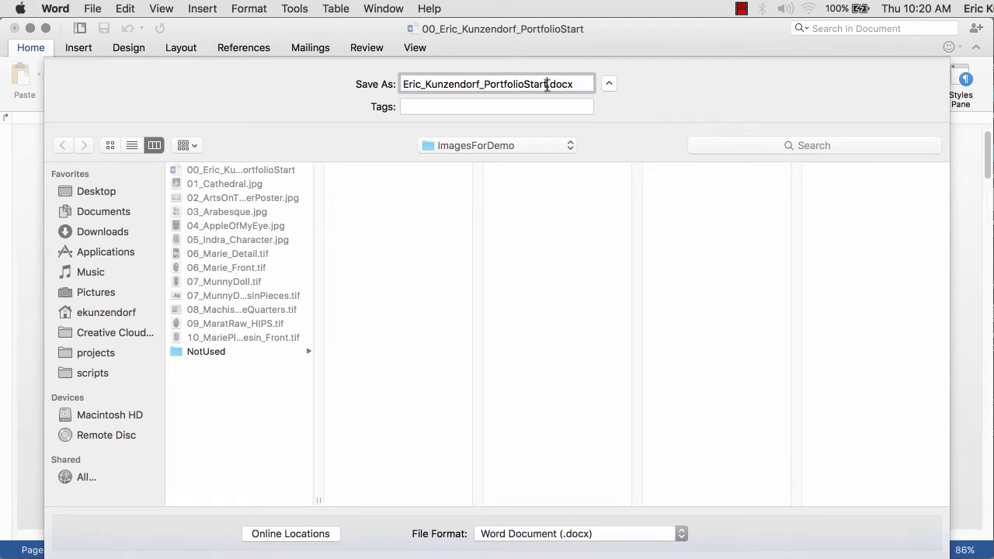
pyautogui.press('BackSpace')
pyautogui.press('BackSpace')
pyautogui.press('BackSpace')
pyautogui.press('BackSpace')
pyautogui.press('BackSpace')
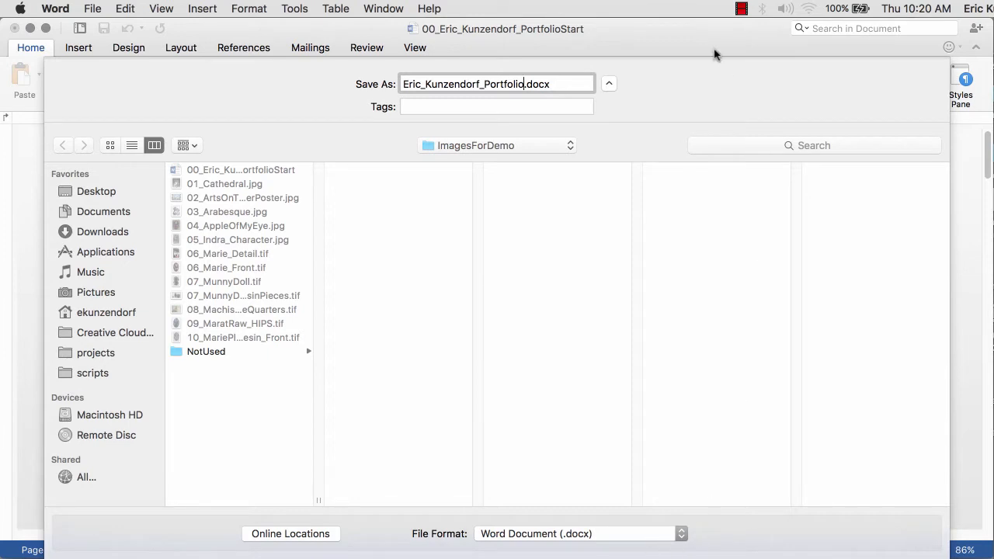
pyautogui.press('Return')
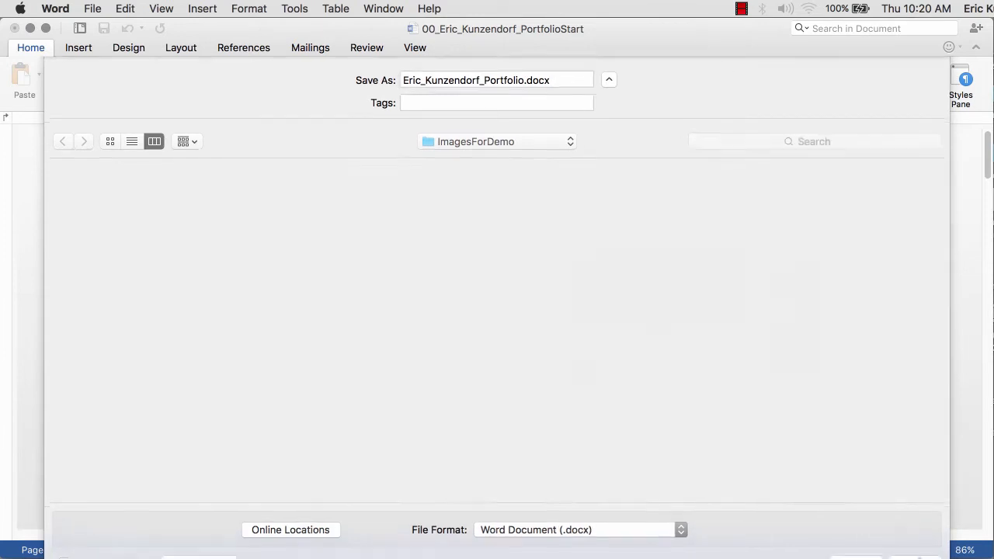
pyautogui.moveTo(198, 217); pyautogui.dragTo(59, 177)
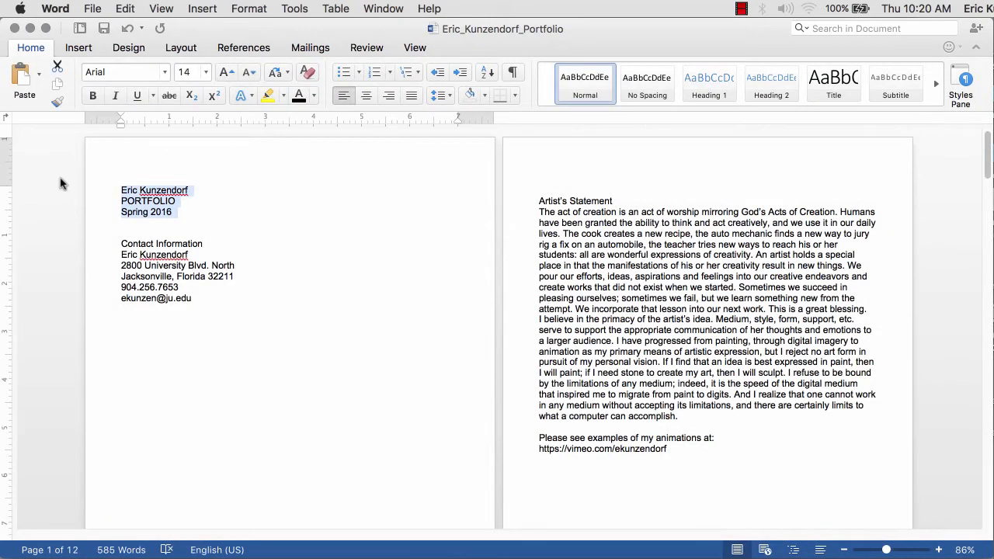
# - Make the cover title lines centred, 24 pt Arial Black
pyautogui.click(366, 95)
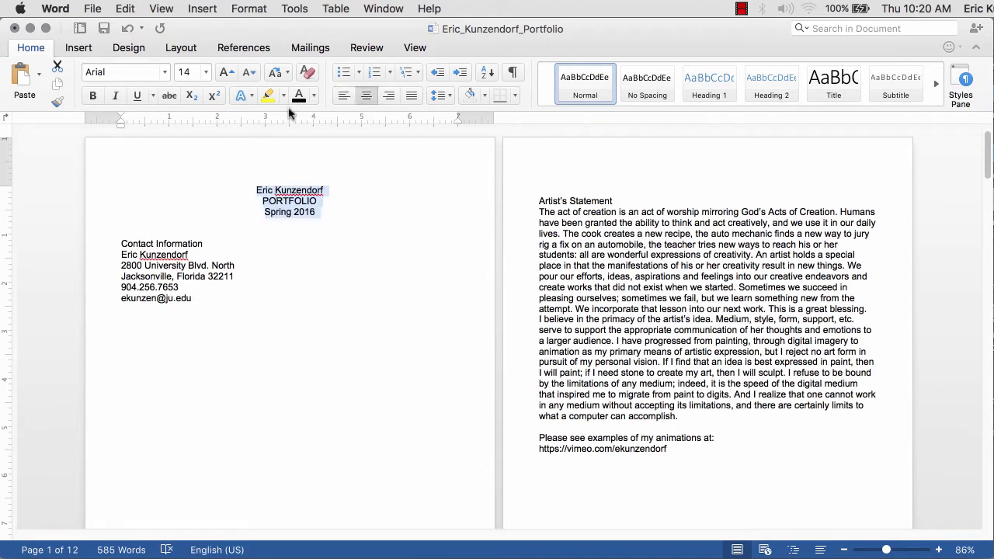
pyautogui.click(206, 71)
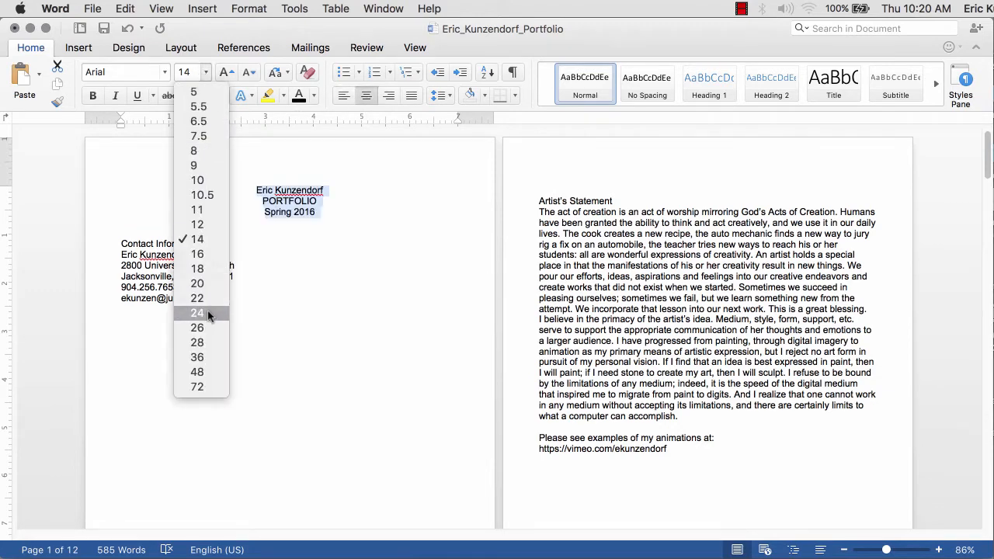
pyautogui.click(208, 313)
pyautogui.click(165, 73)
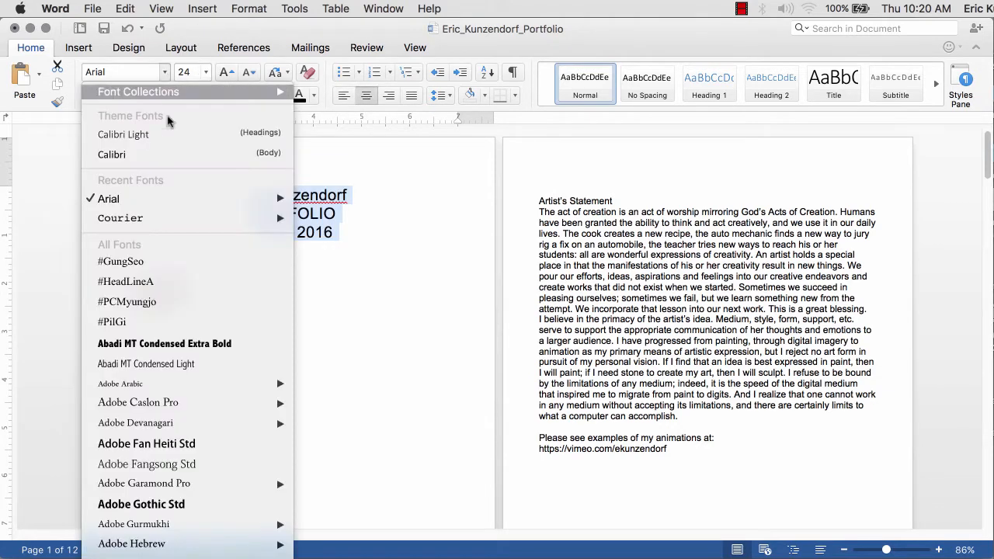
pyautogui.moveTo(193, 202)
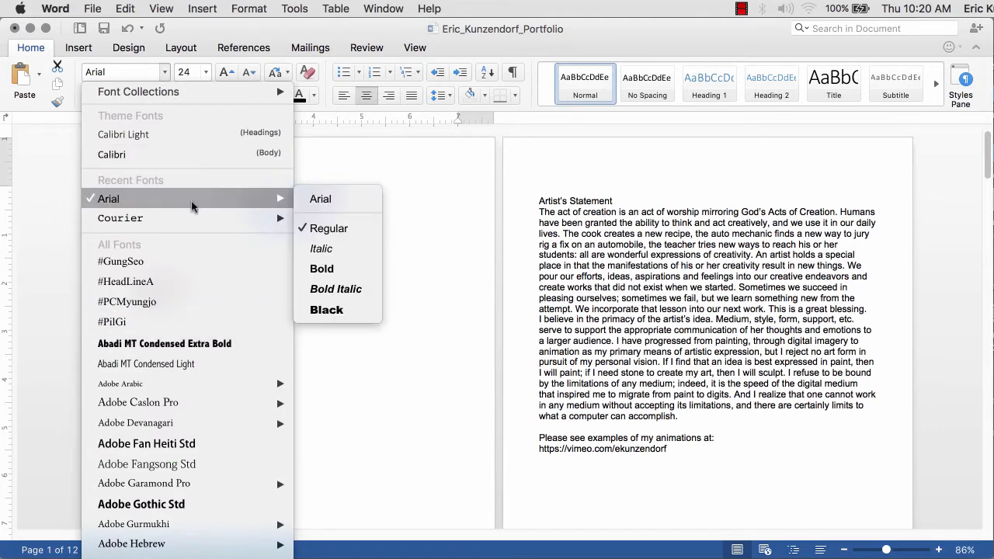
pyautogui.click(327, 314)
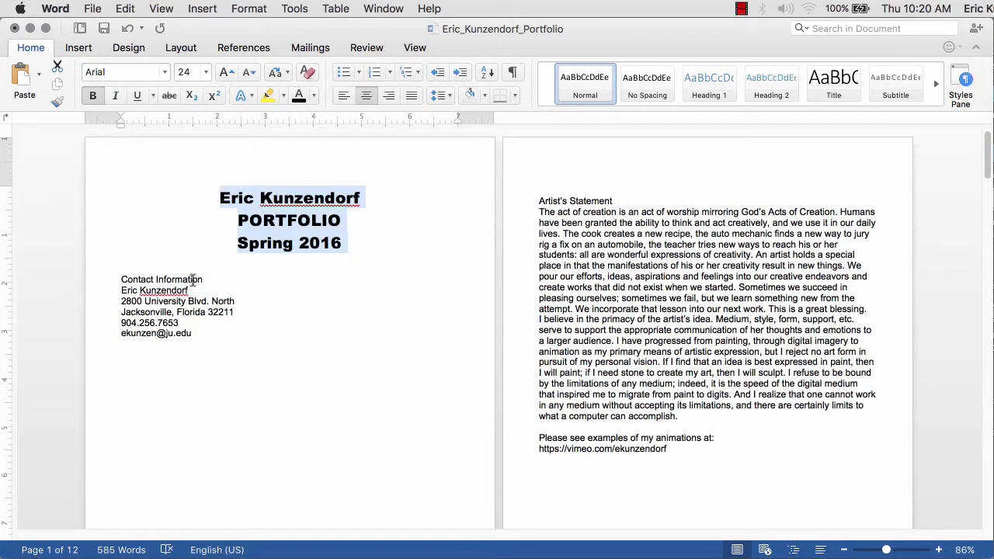
# - Add blank lines to lower the cover title and push the contact block further down the page
pyautogui.click(125, 195)
pyautogui.press('Return')
pyautogui.press('Return')
pyautogui.press('Return')
pyautogui.press('Return')
pyautogui.press('Return')
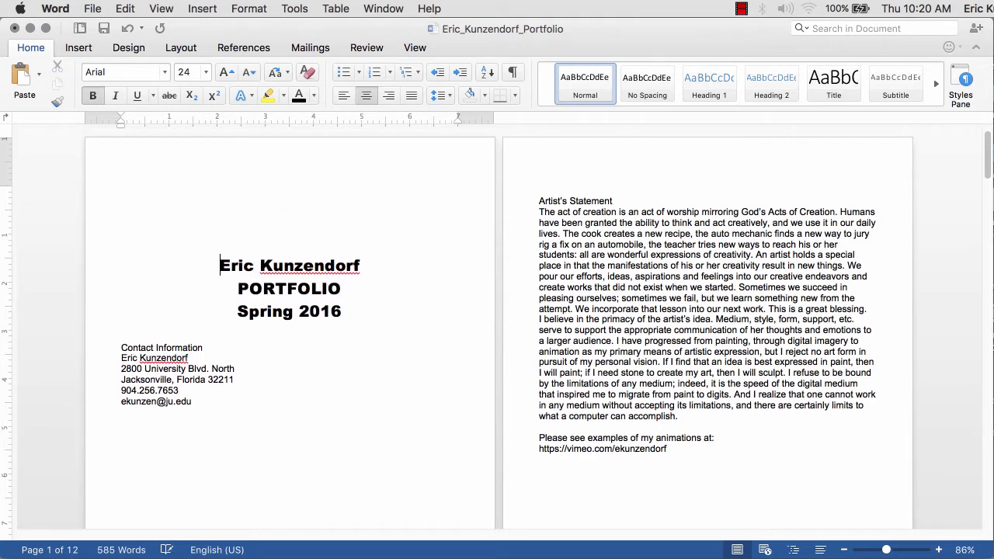
pyautogui.moveTo(888, 552); pyautogui.dragTo(877, 551)
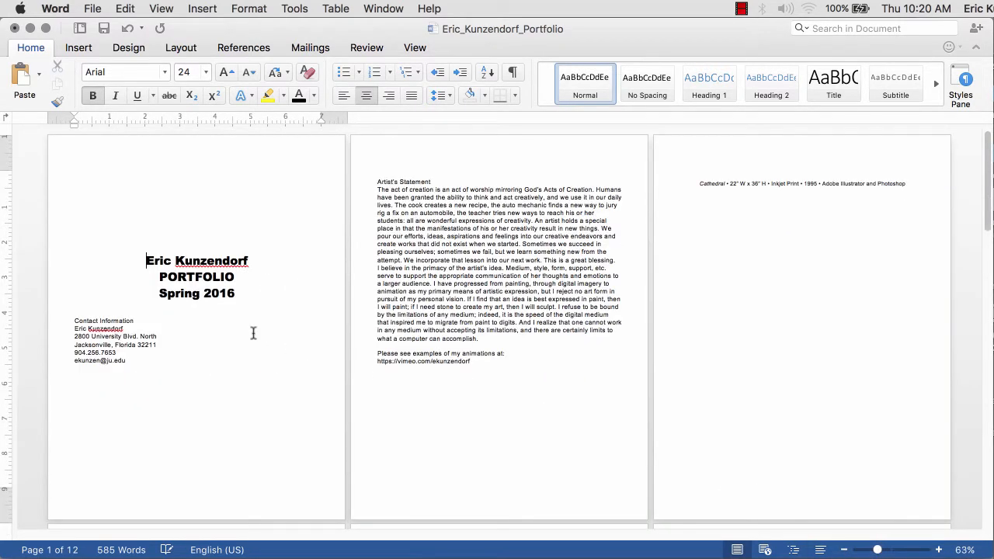
pyautogui.press('BackSpace')
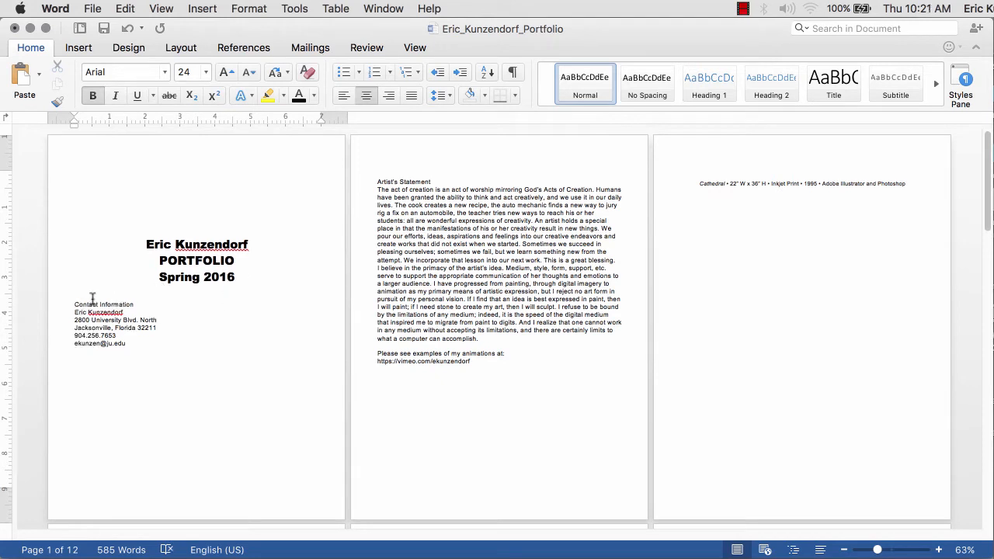
pyautogui.click(74, 305)
pyautogui.press('Return')
pyautogui.press('Return')
pyautogui.press('Return')
pyautogui.press('Return')
pyautogui.press('Return')
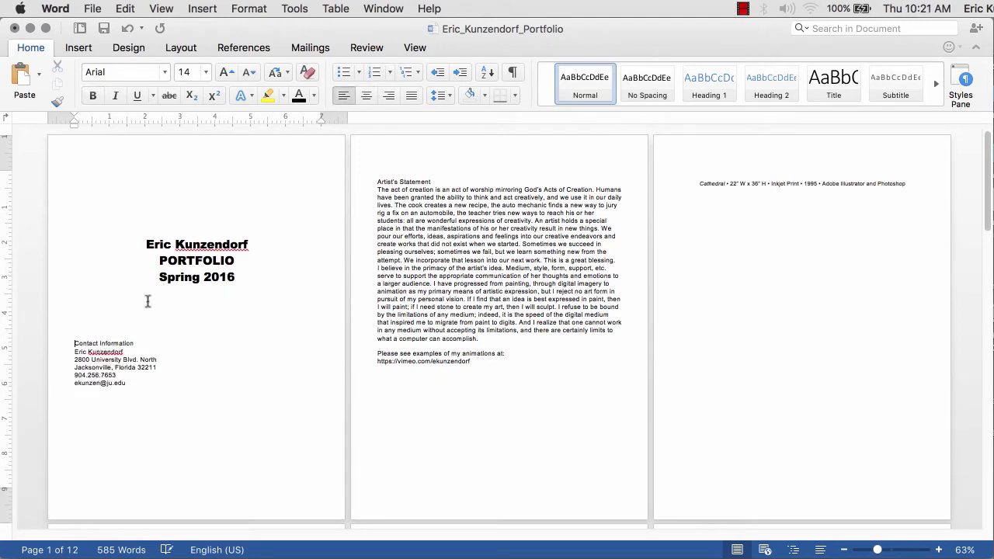
pyautogui.press('Return')
pyautogui.press('Return')
pyautogui.press('Return')
pyautogui.press('Return')
pyautogui.press('Return')
pyautogui.press('Return')
pyautogui.press('Return')
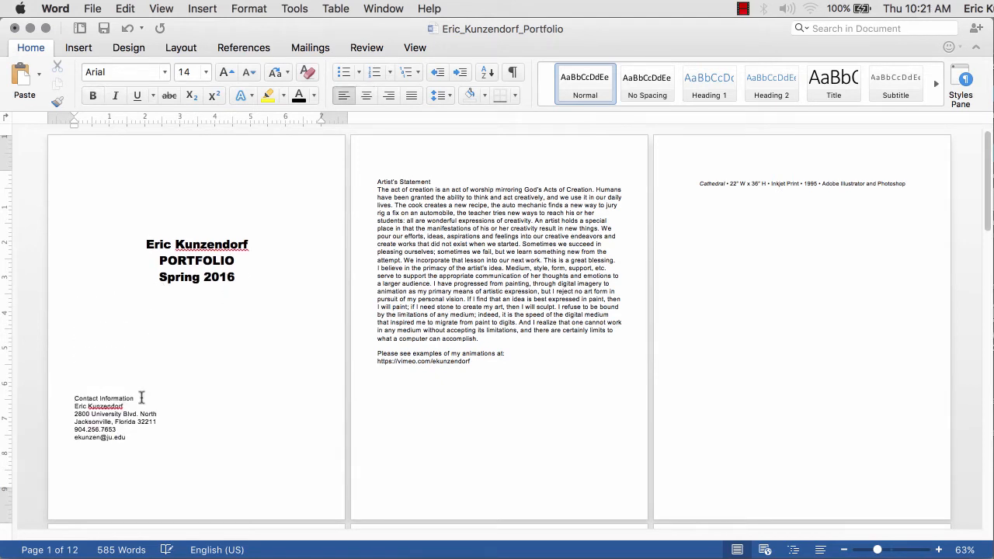
# - Make the Contact Information heading 18 pt bold
pyautogui.tripleClick(138, 398)
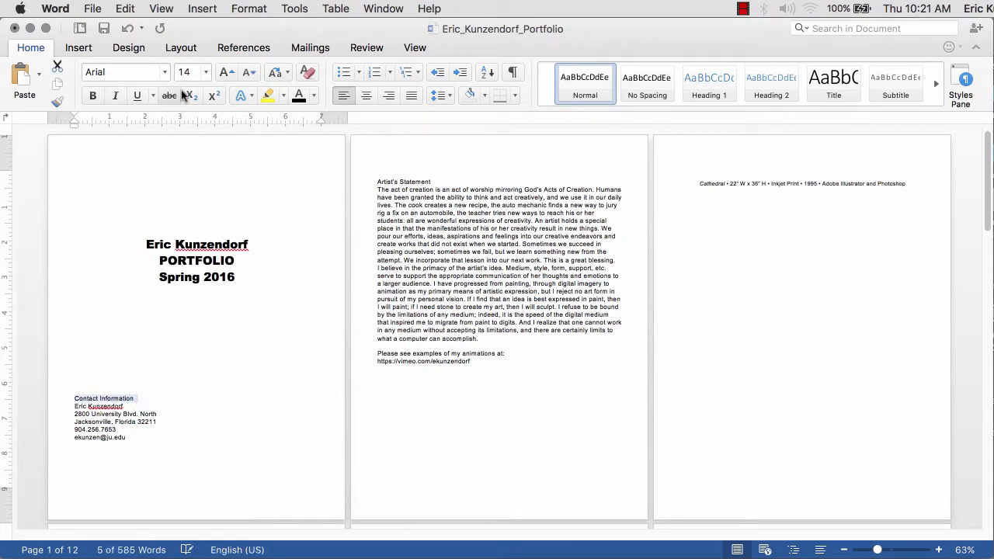
pyautogui.click(206, 73)
pyautogui.click(206, 272)
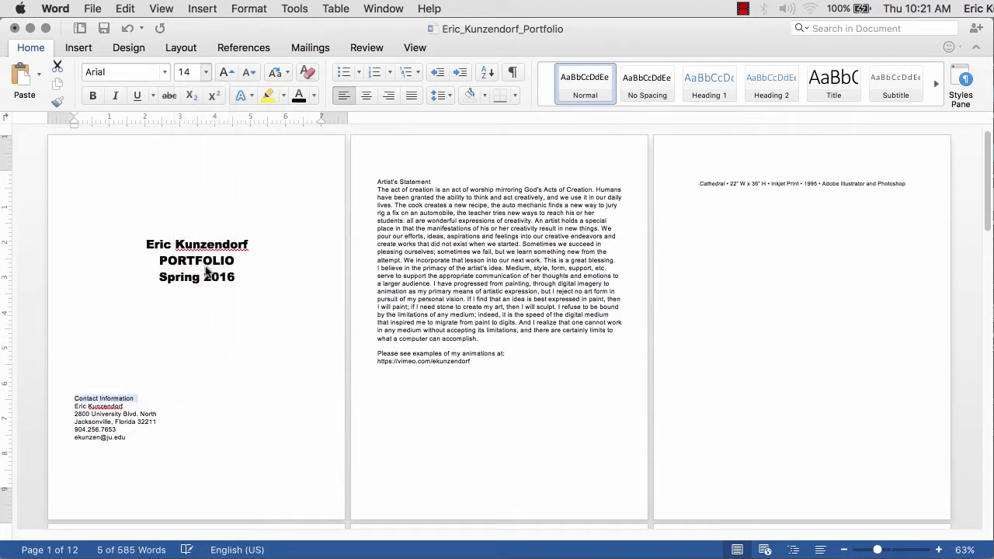
pyautogui.click(92, 95)
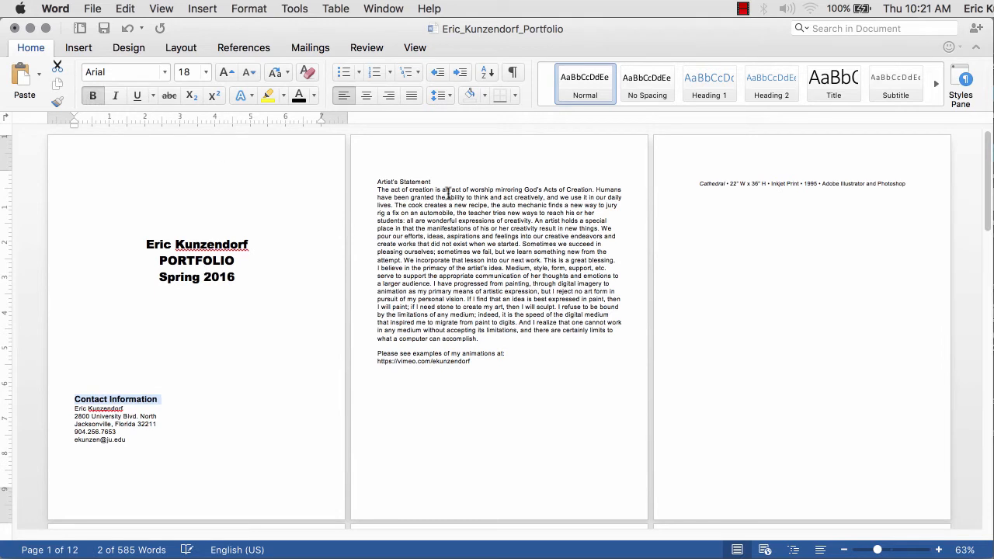
pyautogui.moveTo(440, 180); pyautogui.dragTo(357, 185)
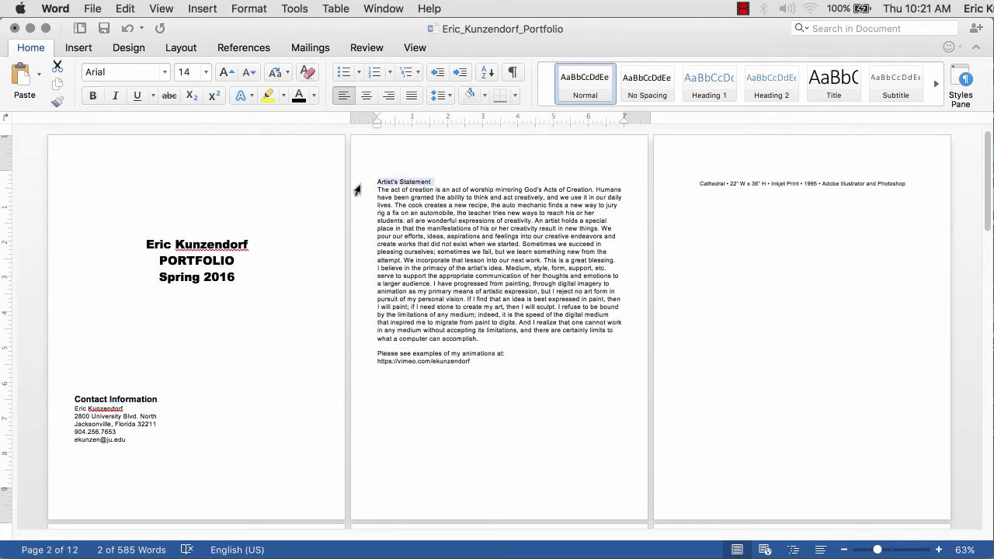
# - Make the Artist's Statement heading bold at 18 pt
pyautogui.press('super+b')
pyautogui.click(207, 72)
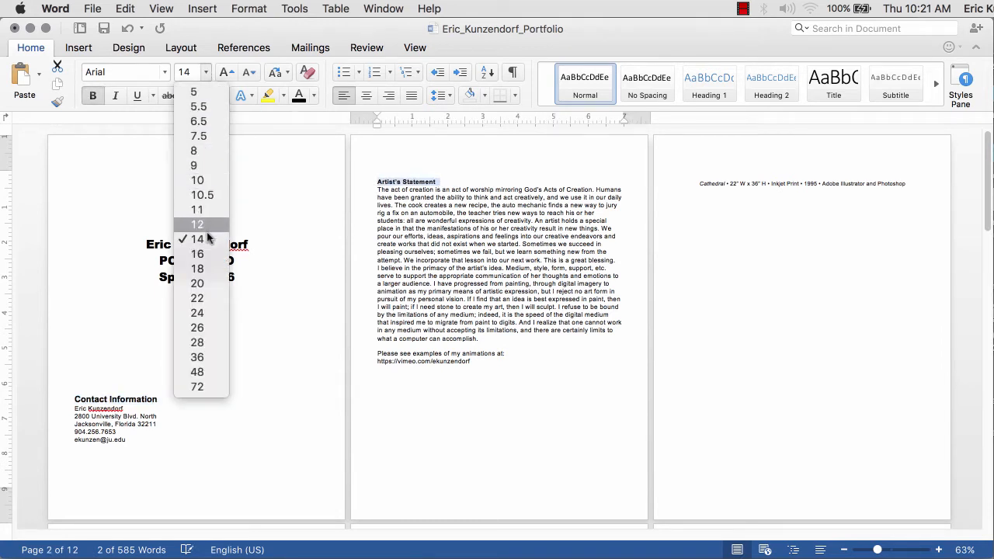
pyautogui.click(204, 269)
# - Centre the two animation link lines and add a blank line above them
pyautogui.click(433, 364)
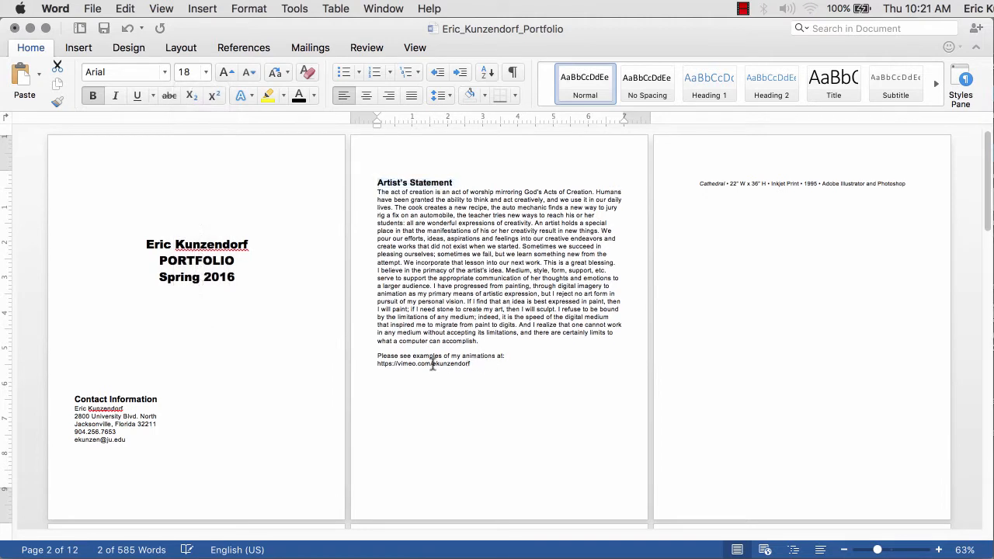
pyautogui.tripleClick(433, 363)
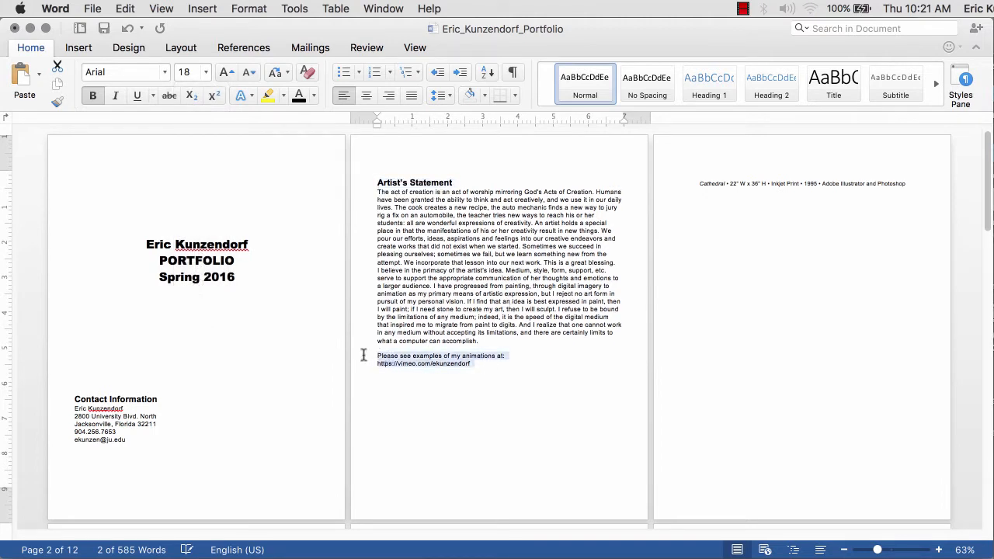
pyautogui.click(369, 95)
pyautogui.click(535, 342)
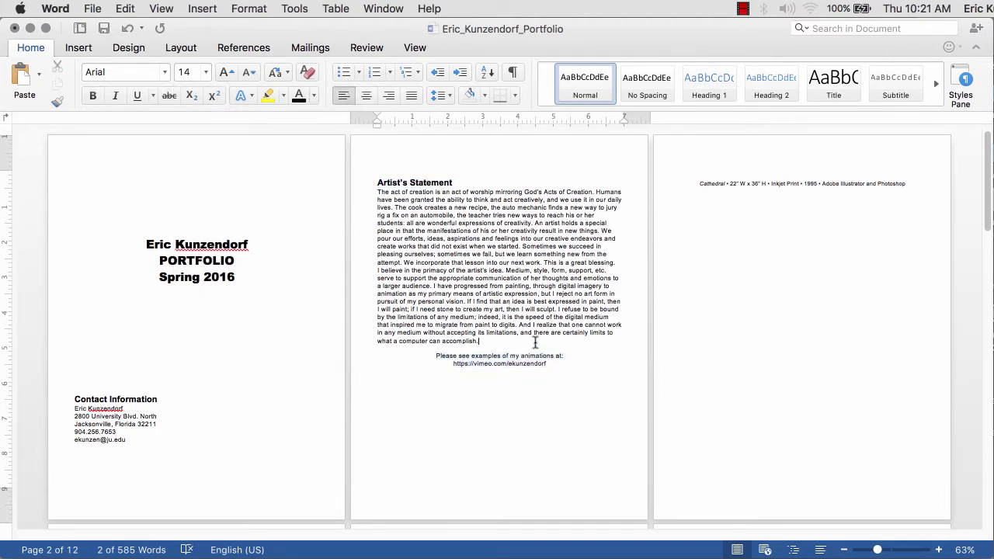
pyautogui.press('Return')
pyautogui.press('Return')
pyautogui.moveTo(555, 377); pyautogui.dragTo(437, 369)
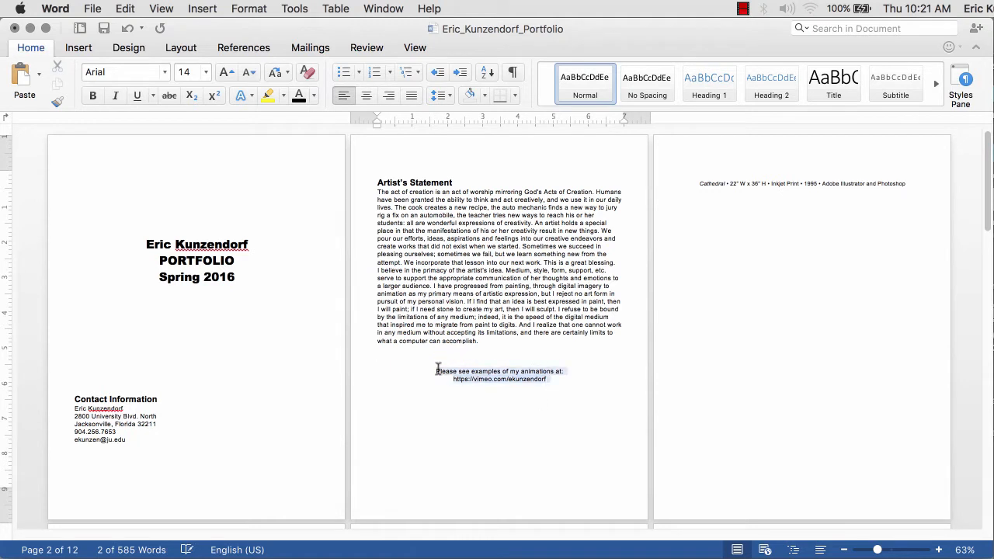
# - Set the link lines to 18 pt bold, then select the whole artist's statement
pyautogui.click(206, 72)
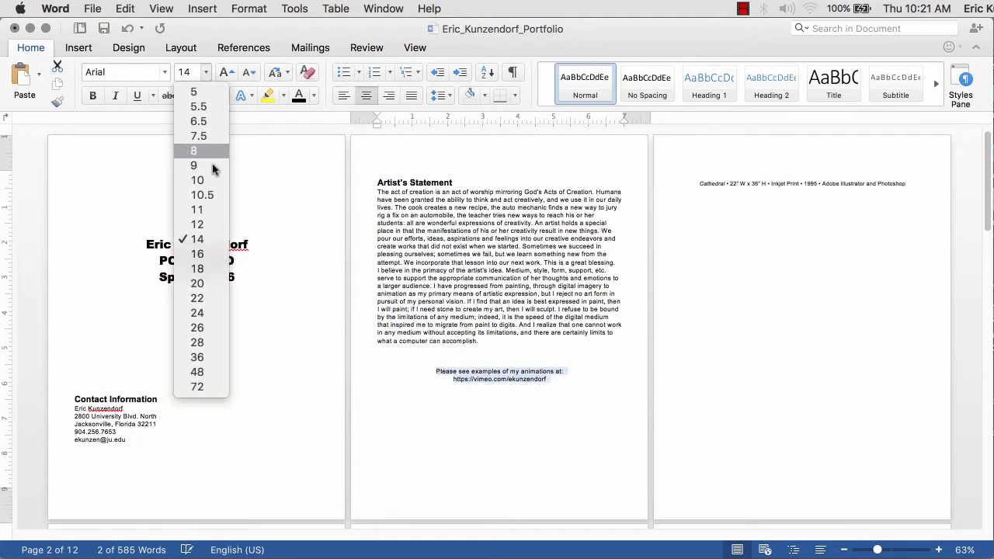
pyautogui.click(198, 269)
pyautogui.click(164, 72)
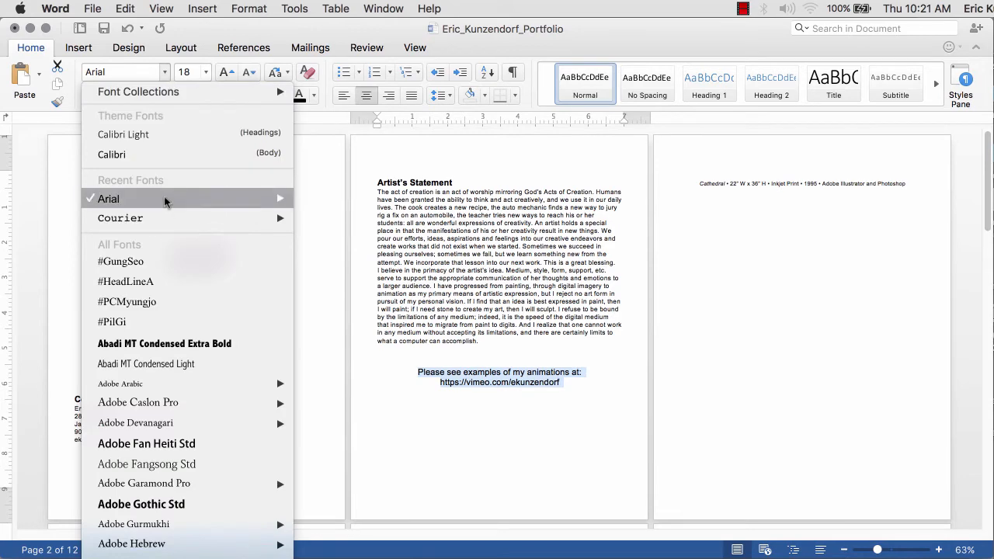
pyautogui.moveTo(167, 200)
pyautogui.click(336, 289)
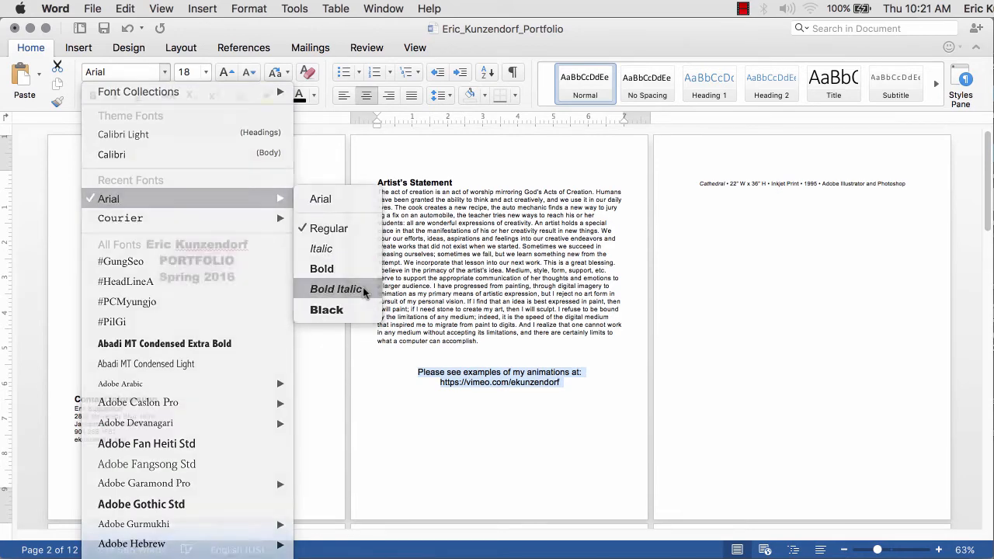
pyautogui.press('super+z')
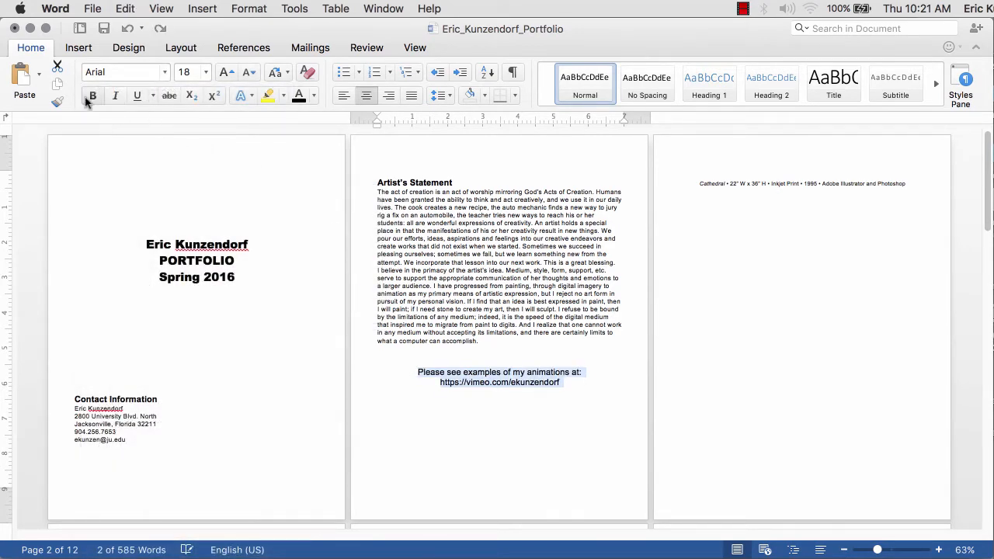
pyautogui.click(90, 98)
pyautogui.moveTo(483, 342); pyautogui.dragTo(365, 193)
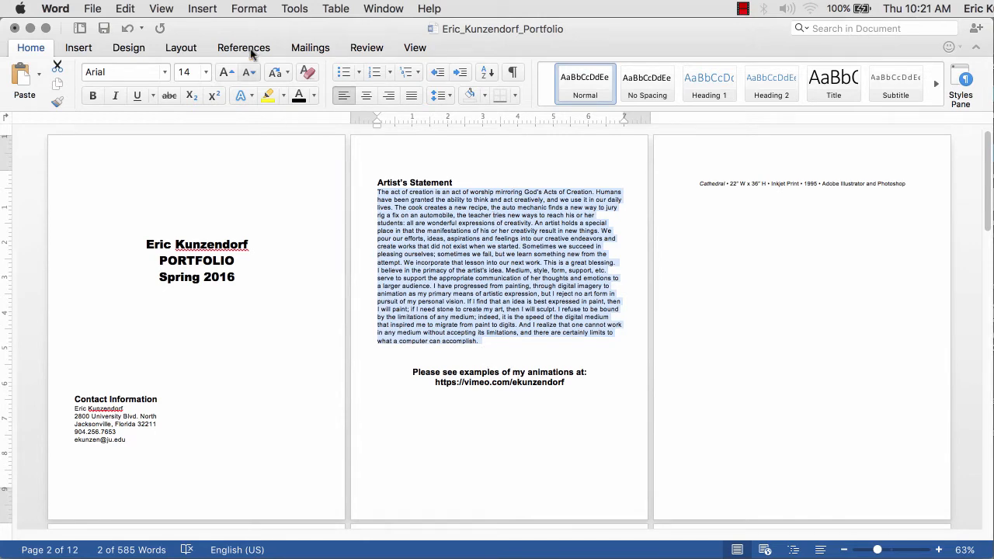
# - Add 12 pt of space before the artist's statement paragraphs
pyautogui.click(180, 47)
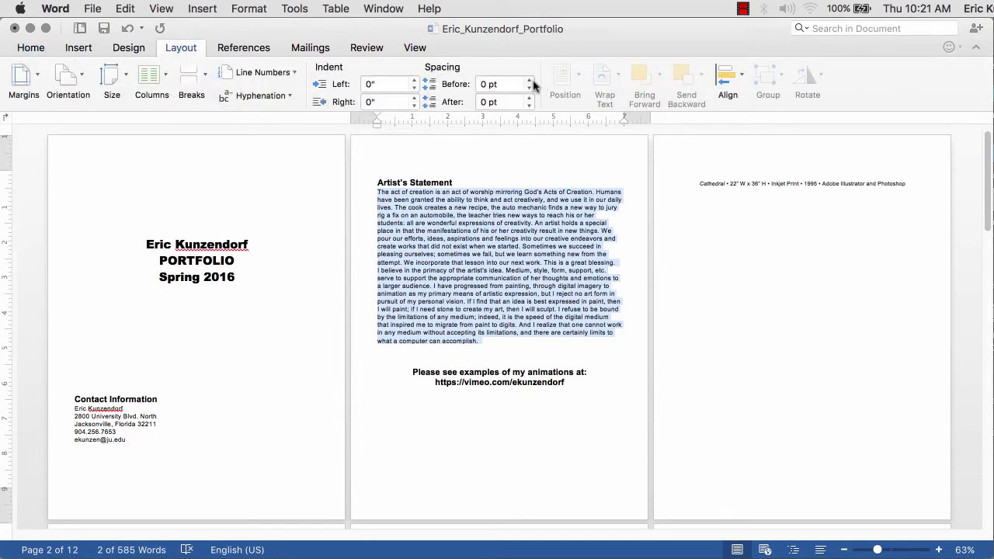
pyautogui.click(529, 80)
pyautogui.click(529, 80)
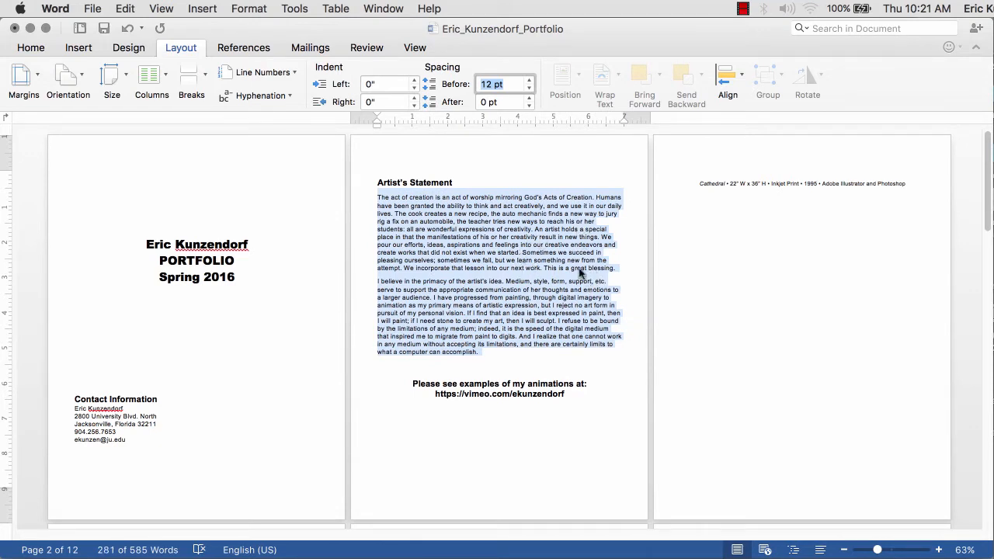
# - Place the cursor on the page 3 caption and bring the ImagesForDemo folder forward in Finder
pyautogui.click(791, 181)
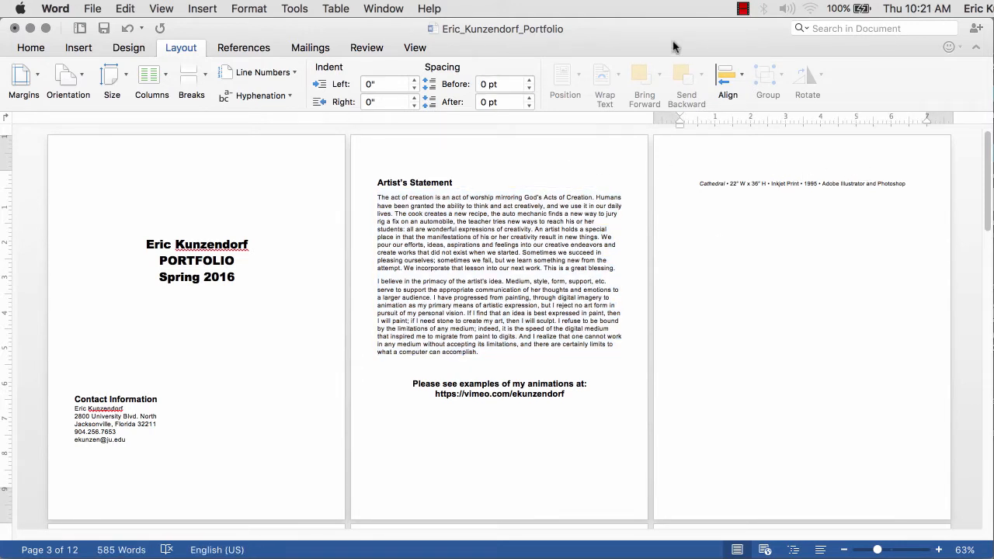
pyautogui.press('super+Tab')
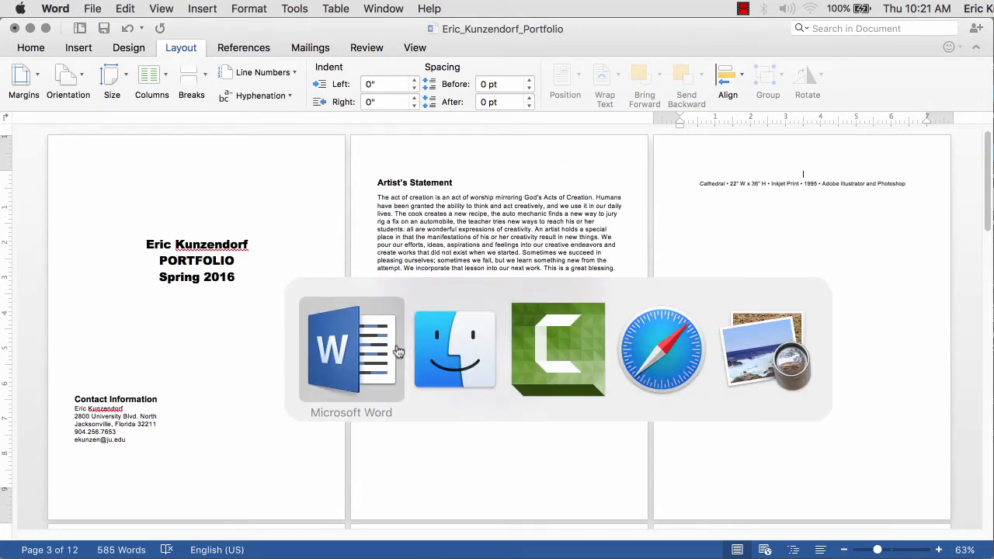
pyautogui.click(458, 349)
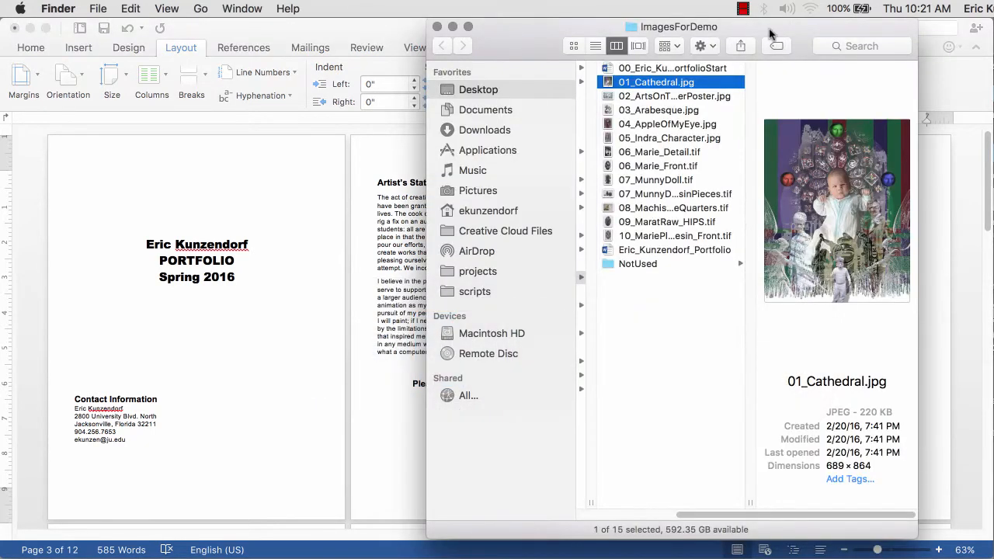
# - Drop 01_Cathedral.jpg onto page 3 and shrink it to 8.5" by 6.78" above the caption
pyautogui.moveTo(771, 34); pyautogui.dragTo(395, 43)
pyautogui.moveTo(241, 92); pyautogui.dragTo(823, 171)
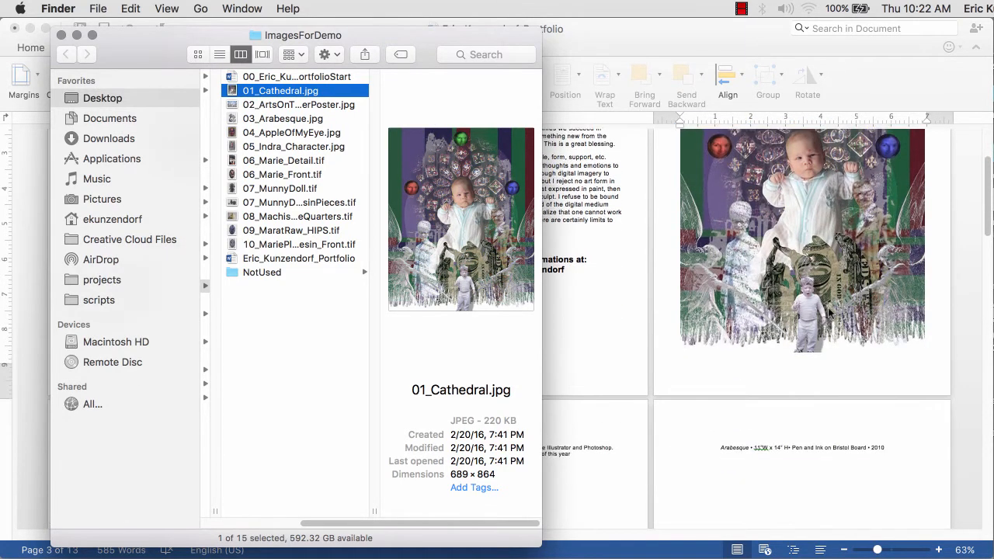
pyautogui.click(819, 264)
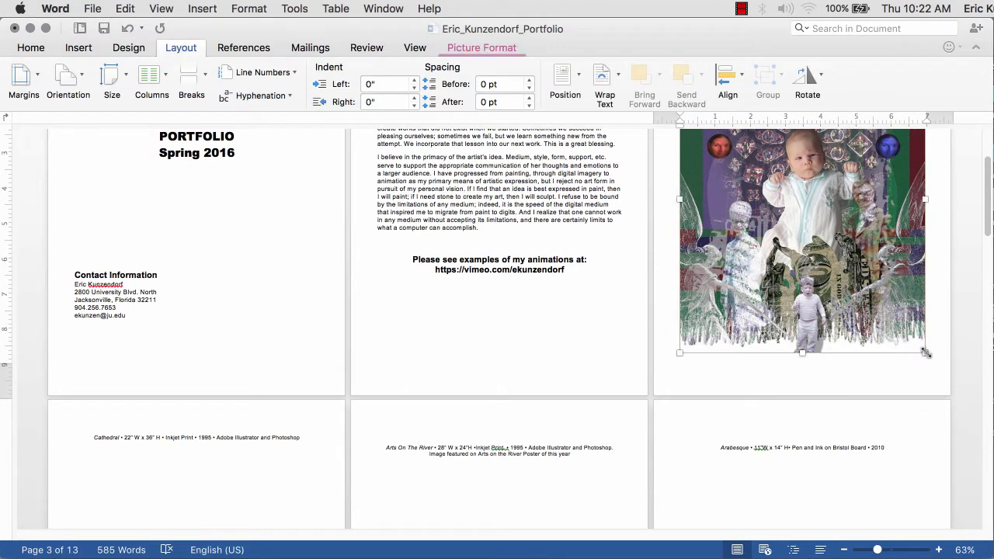
pyautogui.moveTo(925, 353)
pyautogui.mouseDown()
pyautogui.moveTo(890, 299)
pyautogui.moveTo(909, 347)
pyautogui.mouseUp()
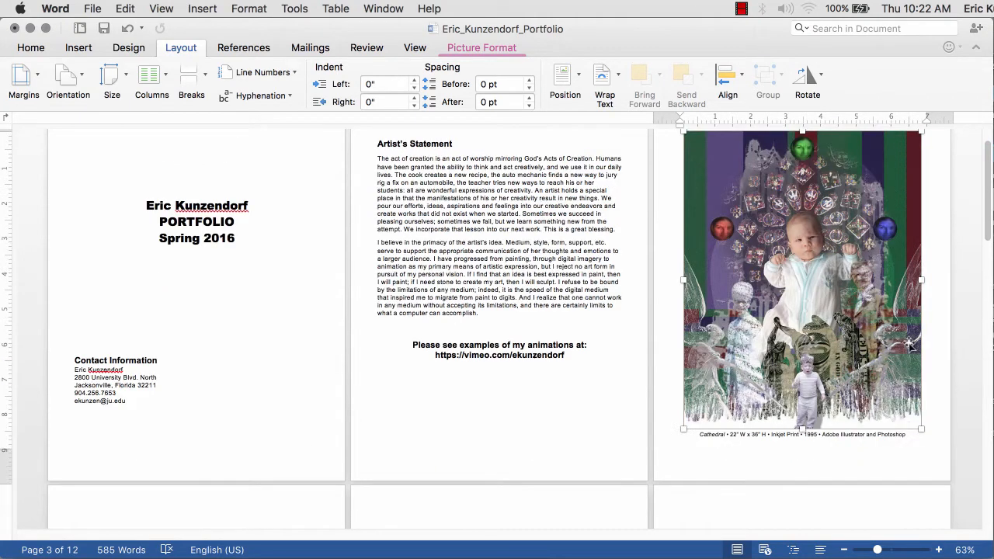
pyautogui.moveTo(549, 35); pyautogui.dragTo(643, 41)
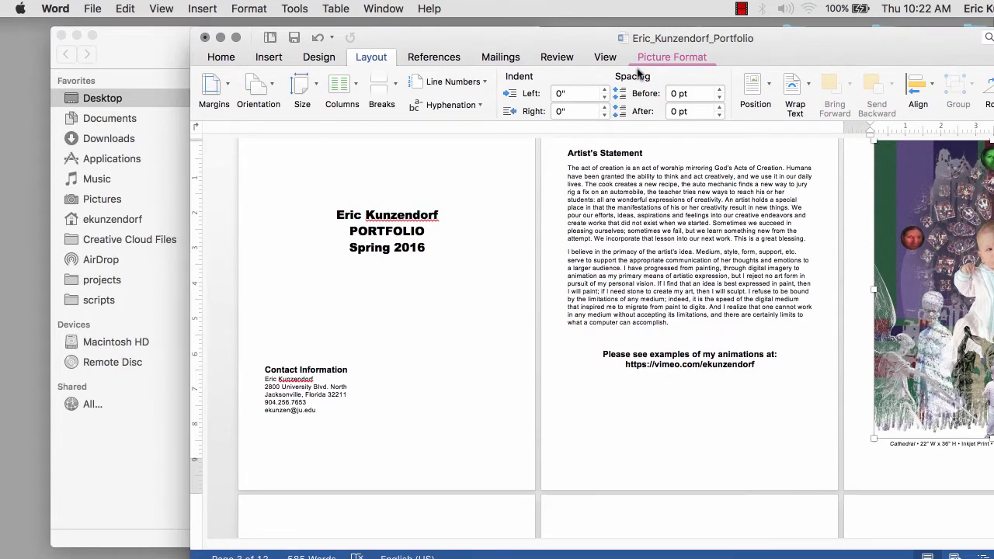
pyautogui.click(669, 57)
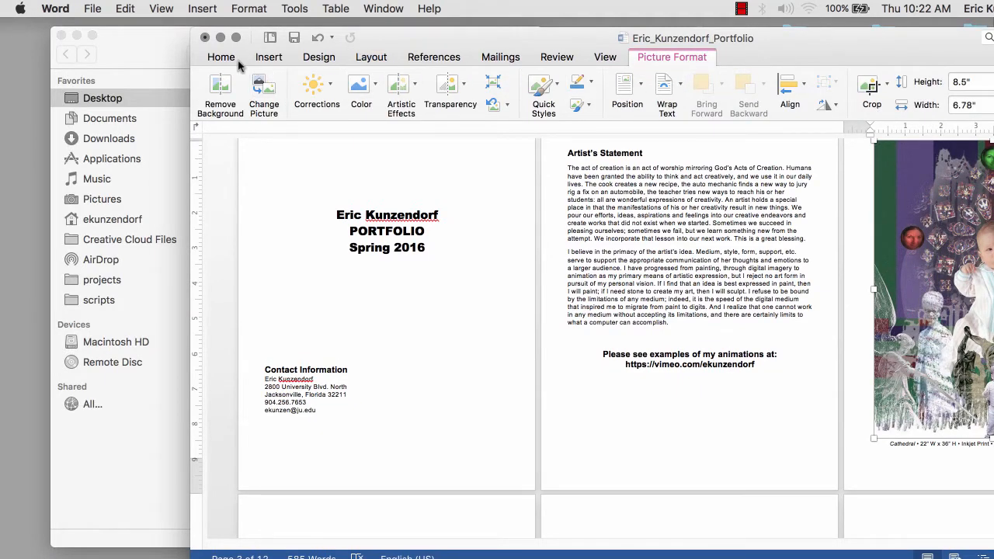
# - Maximize the Word window and arrange the image folder to the right
pyautogui.doubleClick(489, 40)
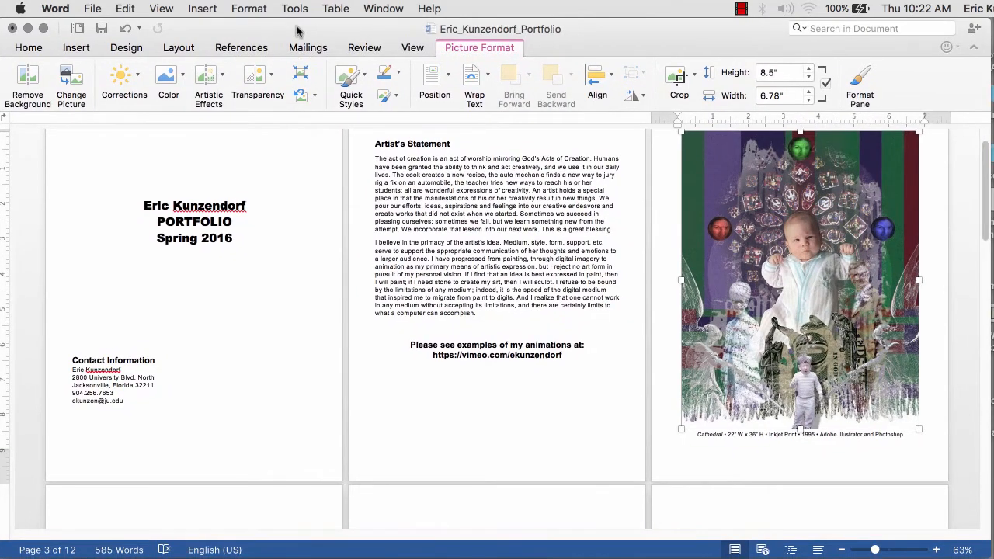
pyautogui.press('super+Tab')
pyautogui.moveTo(357, 41); pyautogui.dragTo(817, 32)
pyautogui.scroll(-5, 319, 304)
pyautogui.scroll(-1, 325, 301)
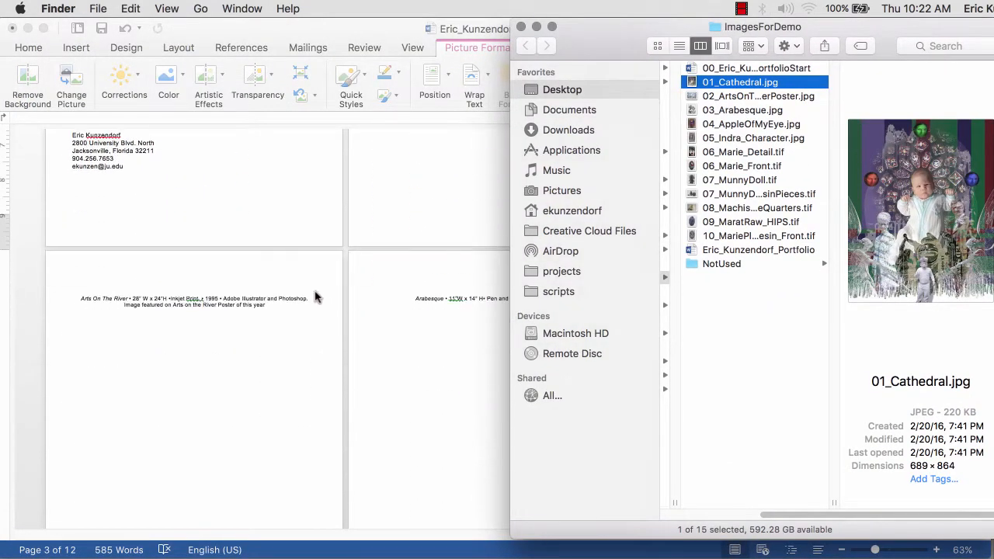
# - Place 02_ArtsOnTheRiverPoster.jpg on page 4 above its caption, removing the extra blank line
pyautogui.moveTo(695, 94); pyautogui.dragTo(206, 292)
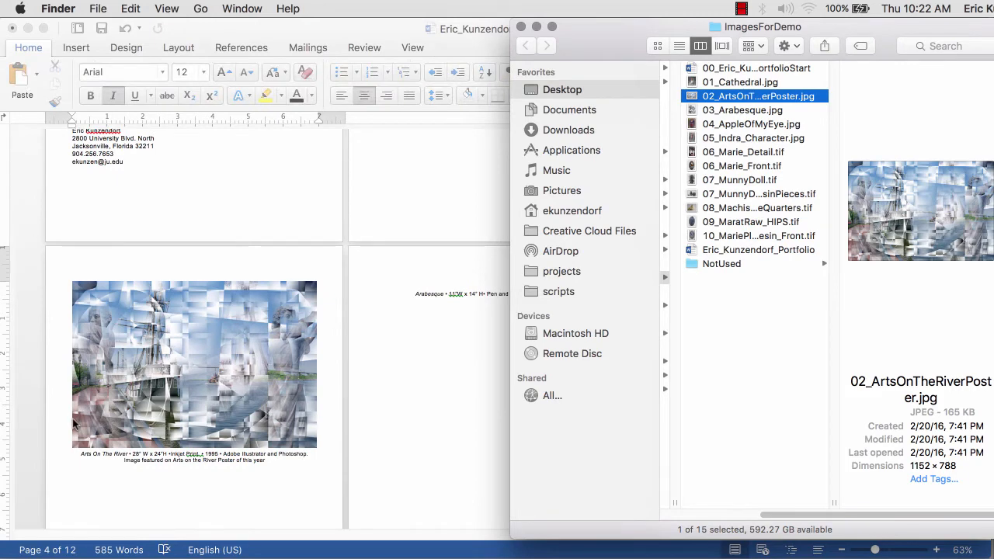
pyautogui.click(65, 423)
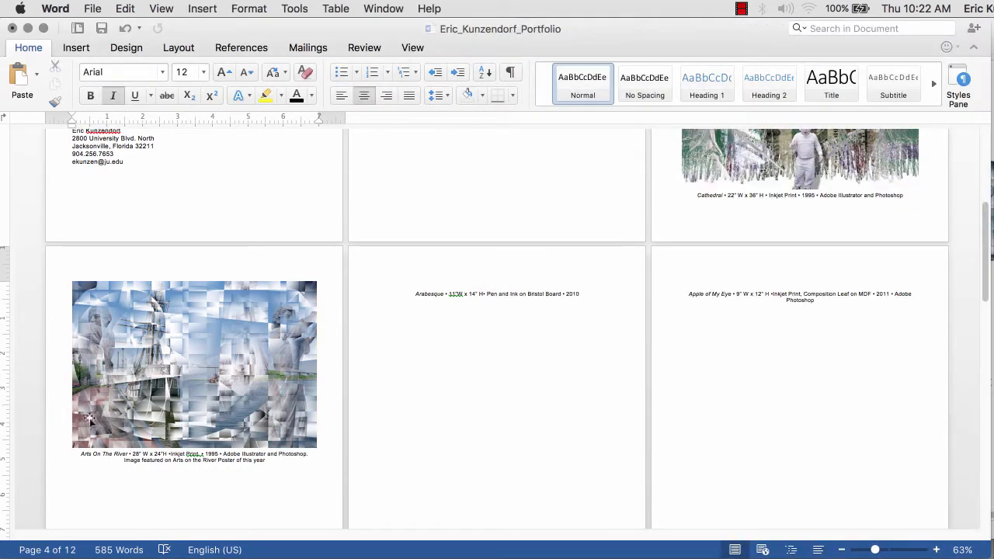
pyautogui.press('super+z')
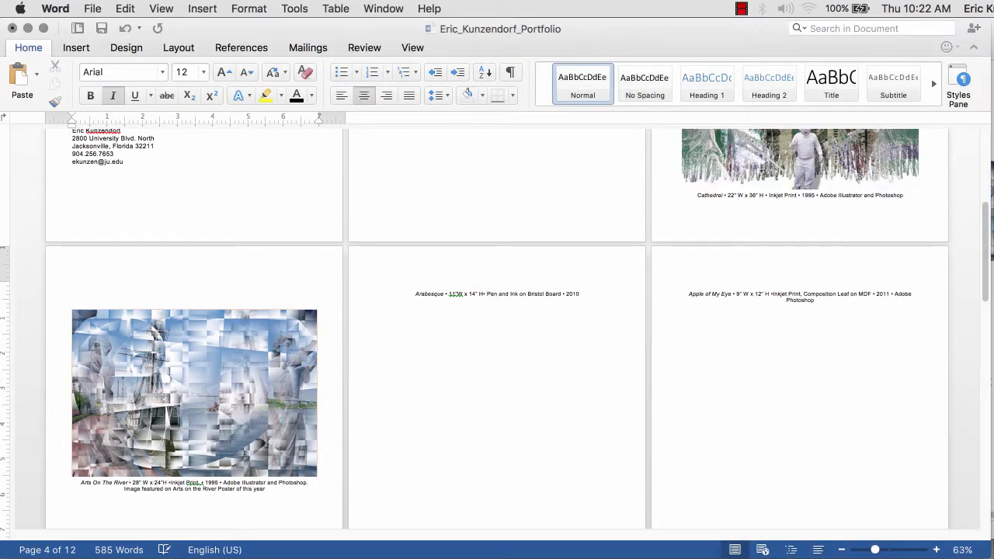
pyautogui.scroll(-4, 340, 377)
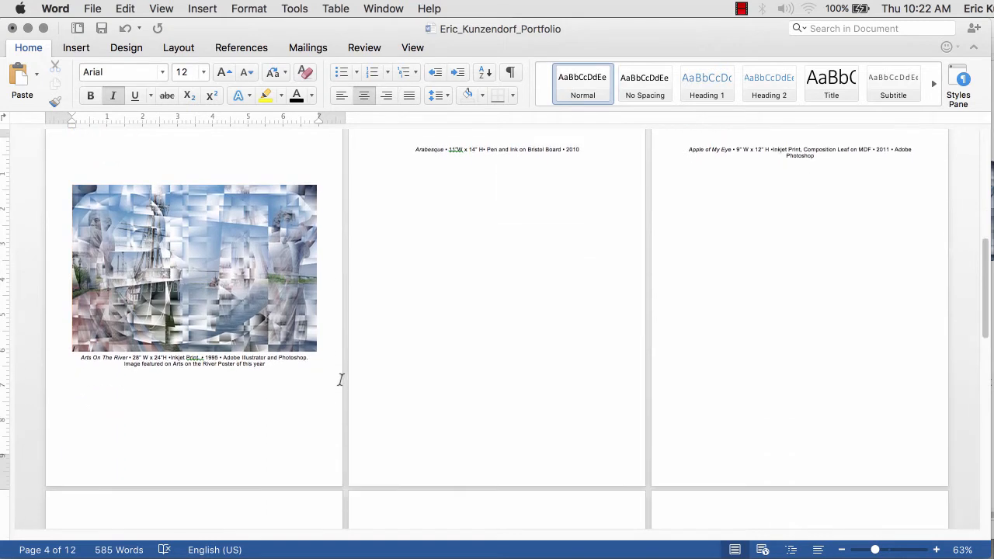
pyautogui.press('super+z')
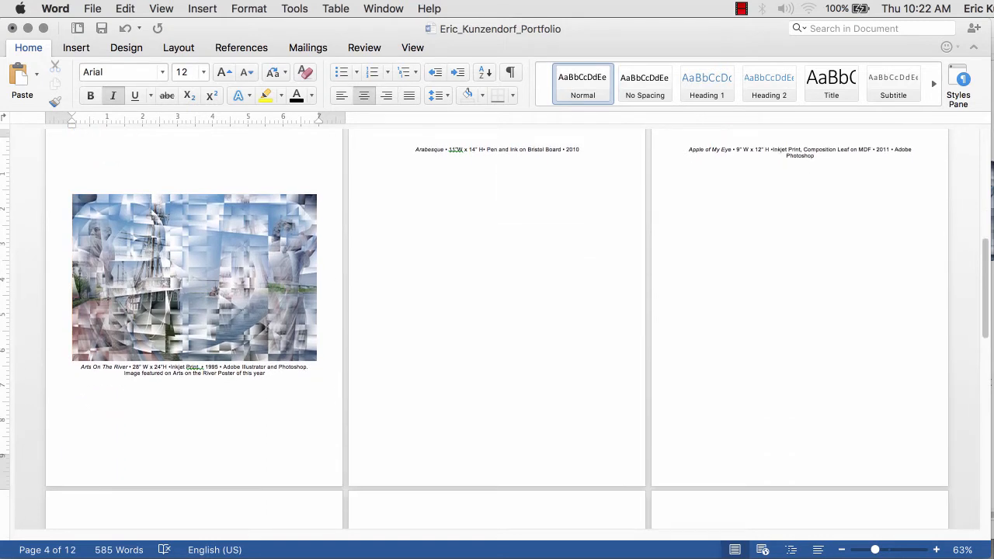
pyautogui.press('BackSpace')
pyautogui.scroll(4, 559, 174)
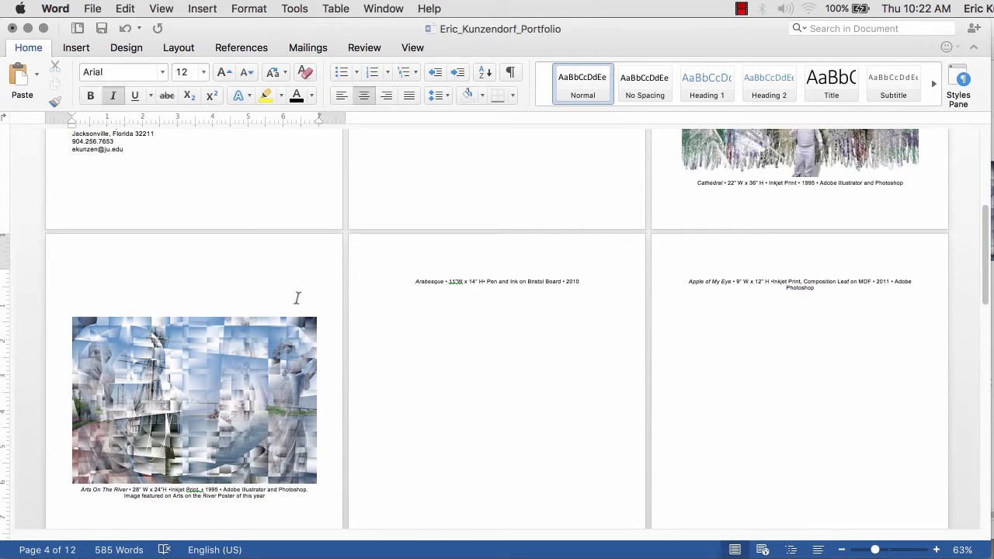
pyautogui.press('super+Tab')
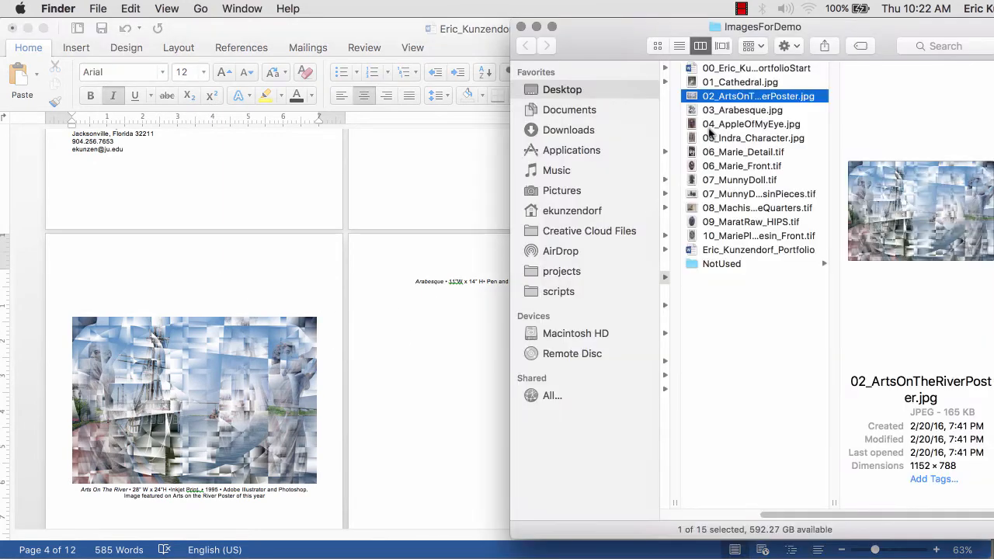
# - Drag 03_Arabesque.jpg into the portfolio and delete the misplaced copy
pyautogui.click(712, 111)
pyautogui.moveTo(632, 49); pyautogui.dragTo(744, 48)
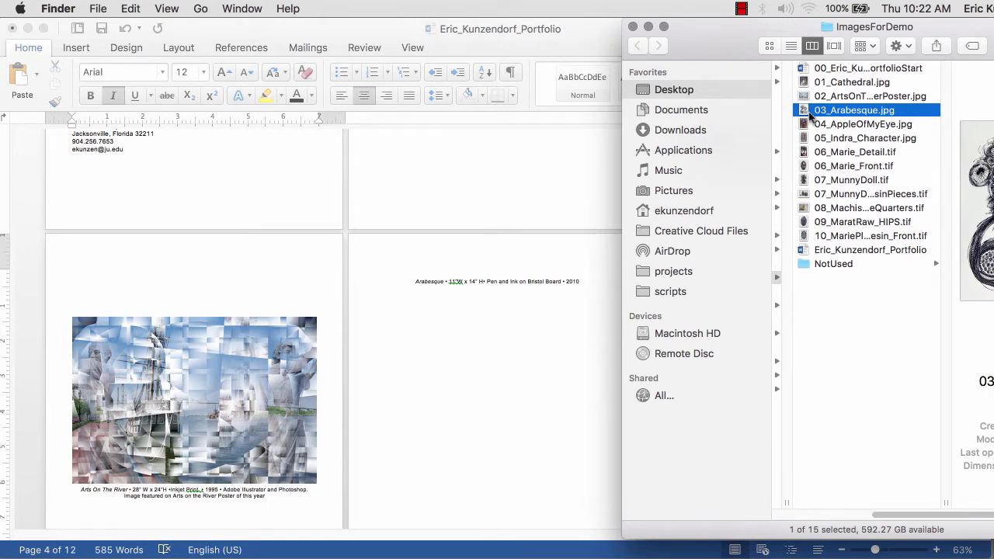
pyautogui.moveTo(810, 115); pyautogui.dragTo(524, 280)
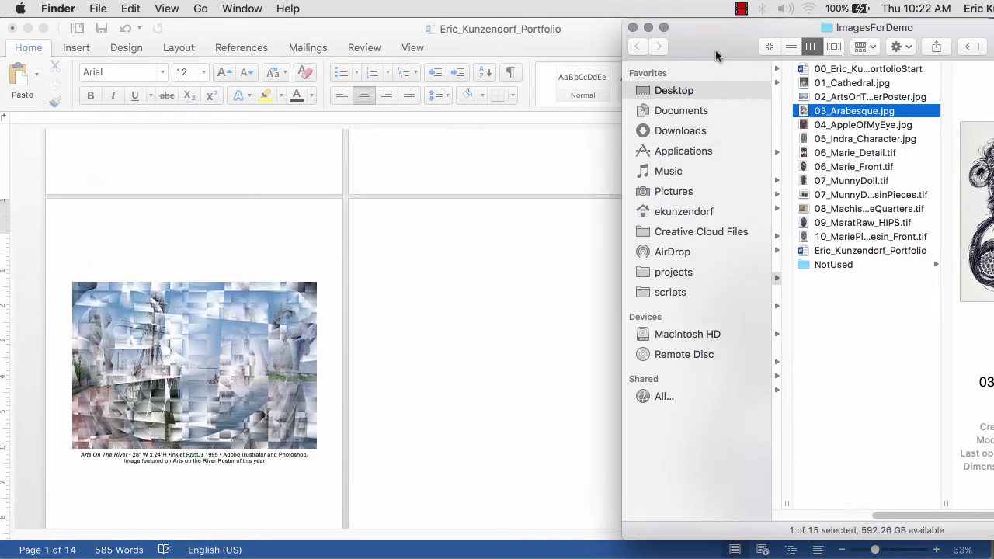
pyautogui.moveTo(716, 54); pyautogui.dragTo(250, 415)
pyautogui.click(827, 424)
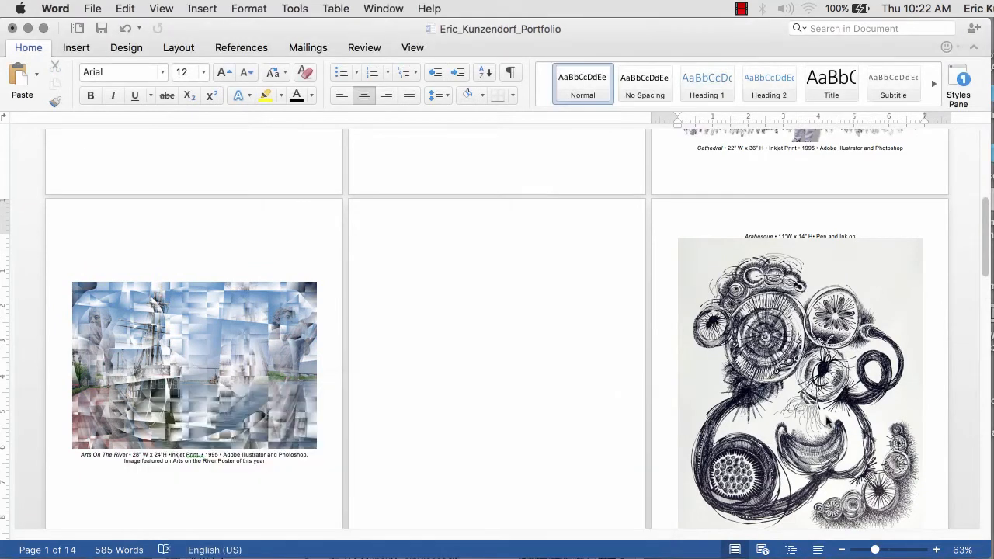
pyautogui.click(828, 422)
pyautogui.press('BackSpace')
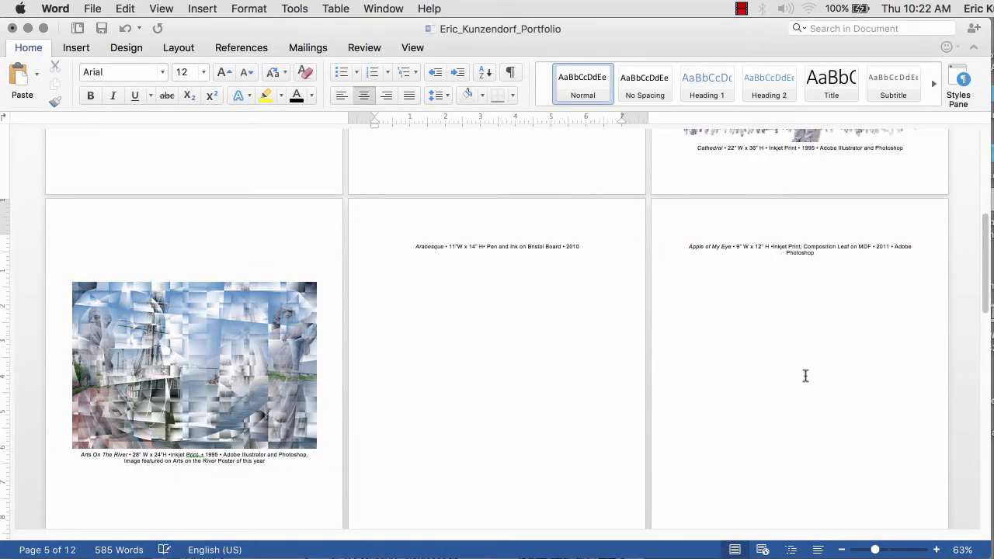
# - Insert the Arabesque image above its caption on page 5 and select it
pyautogui.press('super+Tab')
pyautogui.moveTo(470, 394); pyautogui.dragTo(992, 104)
pyautogui.moveTo(859, 192); pyautogui.dragTo(513, 235)
pyautogui.click(506, 315)
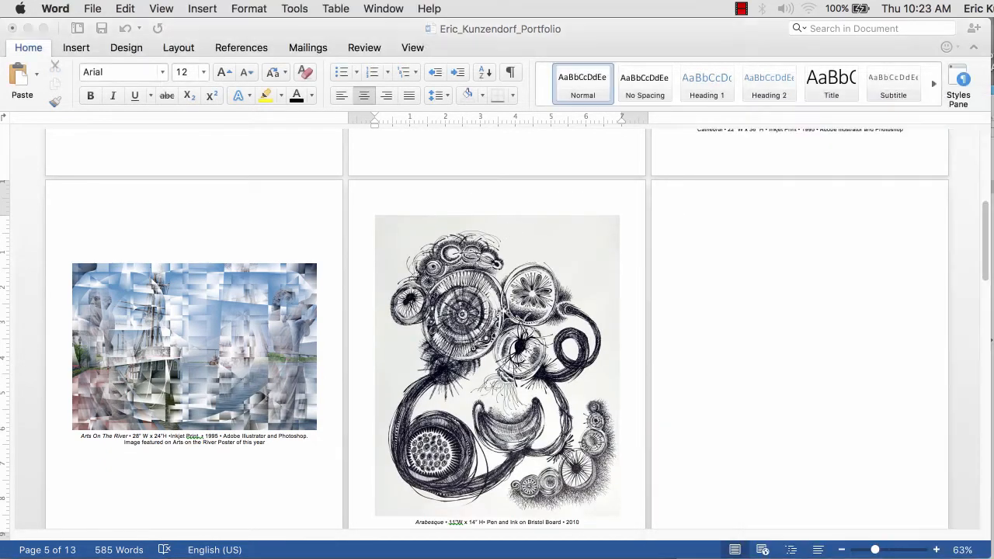
pyautogui.scroll(-2, 586, 446)
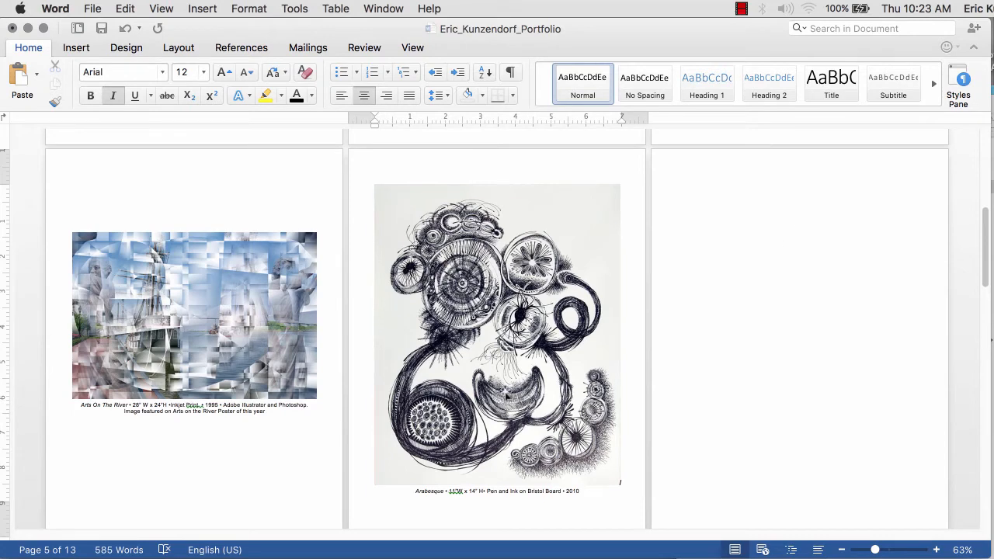
pyautogui.scroll(-6, 505, 392)
pyautogui.click(586, 355)
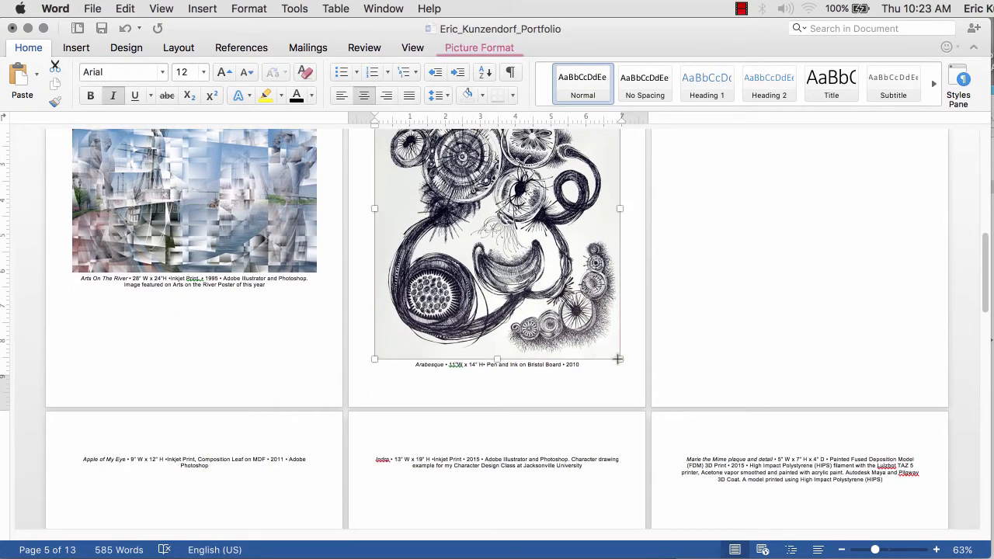
# - Finish resizing the Arabesque image and insert 04_AppleOfMyEye.jpg onto its page
pyautogui.moveTo(618, 359); pyautogui.dragTo(612, 345)
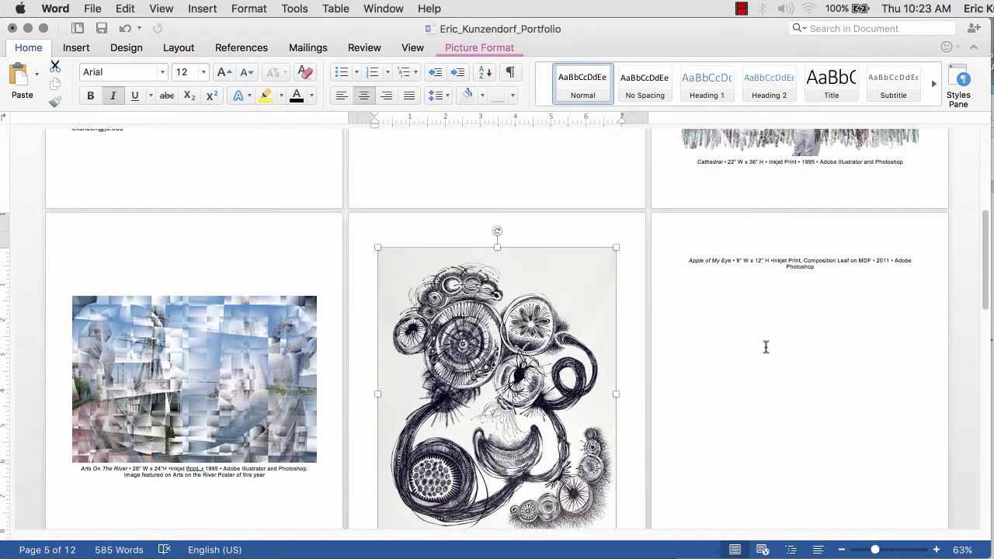
pyautogui.moveTo(992, 116); pyautogui.dragTo(364, 59)
pyautogui.moveTo(233, 156); pyautogui.dragTo(807, 248)
pyautogui.click(808, 248)
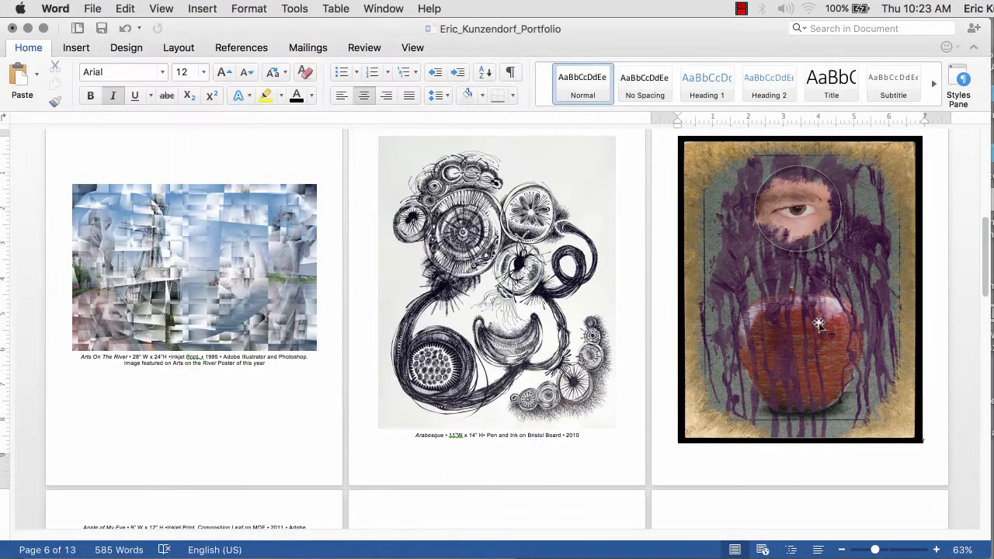
# - Shrink the Apple of My Eye image to 6.47" by 8.13" so it fits above its caption
pyautogui.click(857, 390)
pyautogui.moveTo(922, 443); pyautogui.dragTo(912, 427)
pyautogui.scroll(-2, 912, 426)
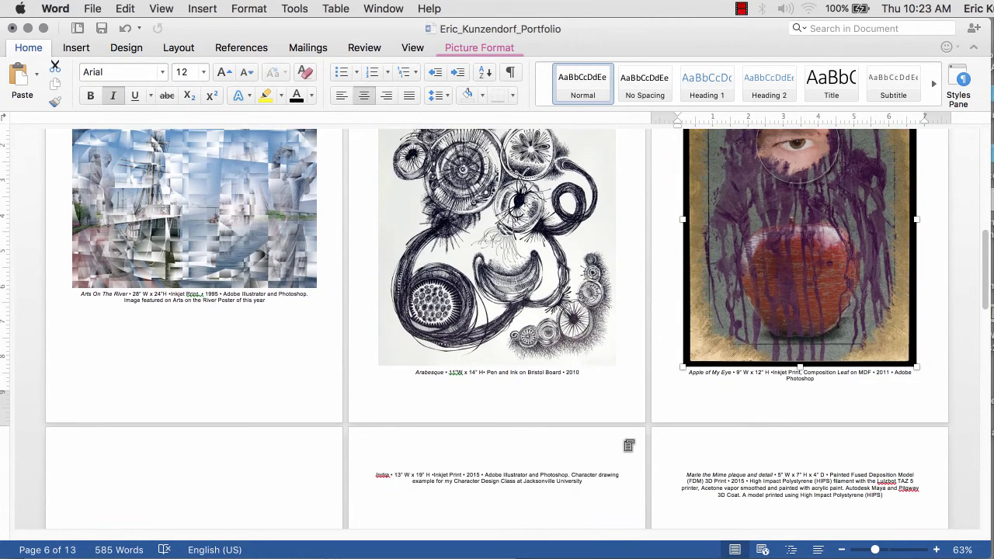
pyautogui.moveTo(914, 365); pyautogui.dragTo(911, 357)
pyautogui.moveTo(623, 42); pyautogui.dragTo(639, 79)
pyautogui.moveTo(391, 67); pyautogui.dragTo(619, 30)
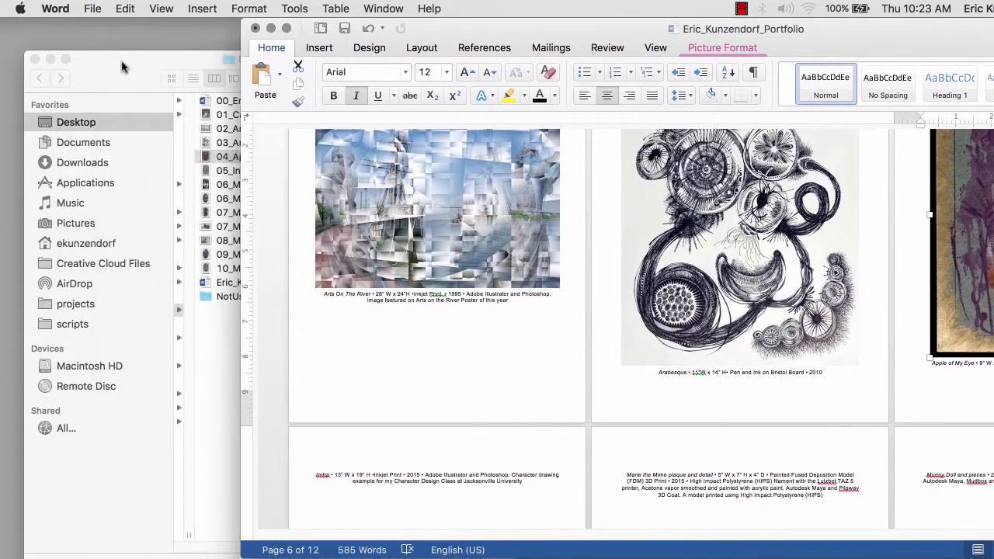
# - Insert 05_Indra_Character.jpg above the Indra caption on page 7 and shrink it to fit
pyautogui.click(124, 64)
pyautogui.moveTo(100, 76); pyautogui.dragTo(711, 80)
pyautogui.click(688, 176)
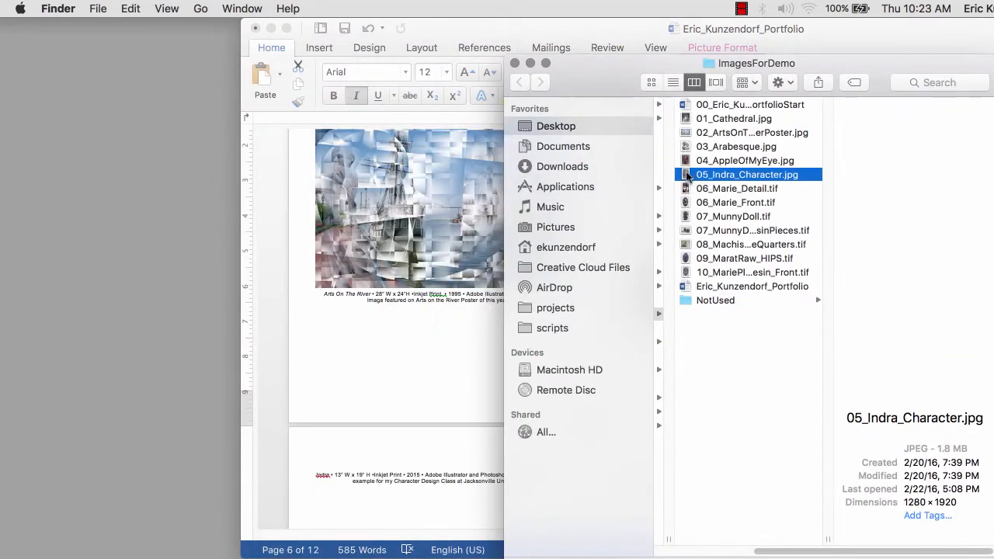
pyautogui.moveTo(687, 177); pyautogui.dragTo(449, 463)
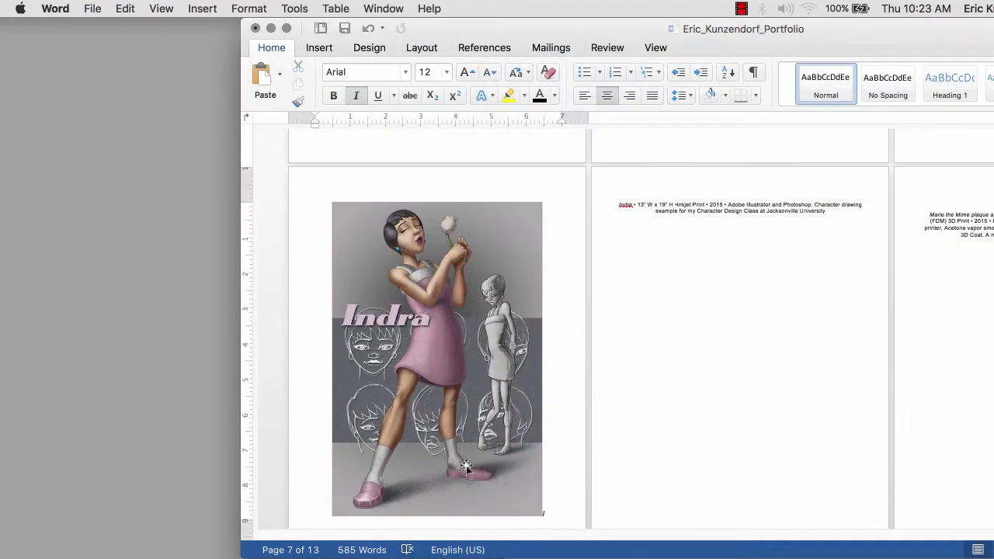
pyautogui.click(466, 466)
pyautogui.moveTo(542, 515); pyautogui.dragTo(516, 478)
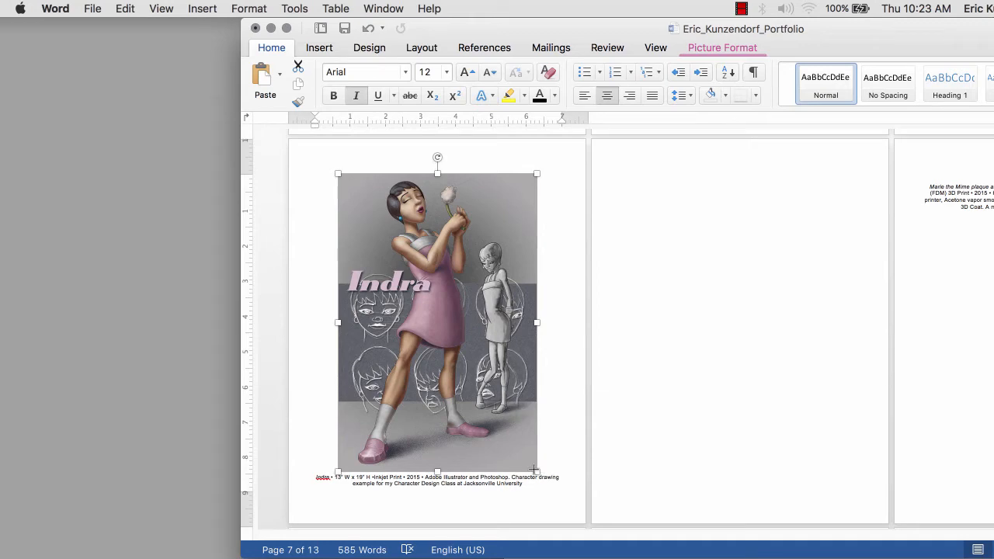
pyautogui.moveTo(534, 469); pyautogui.dragTo(531, 459)
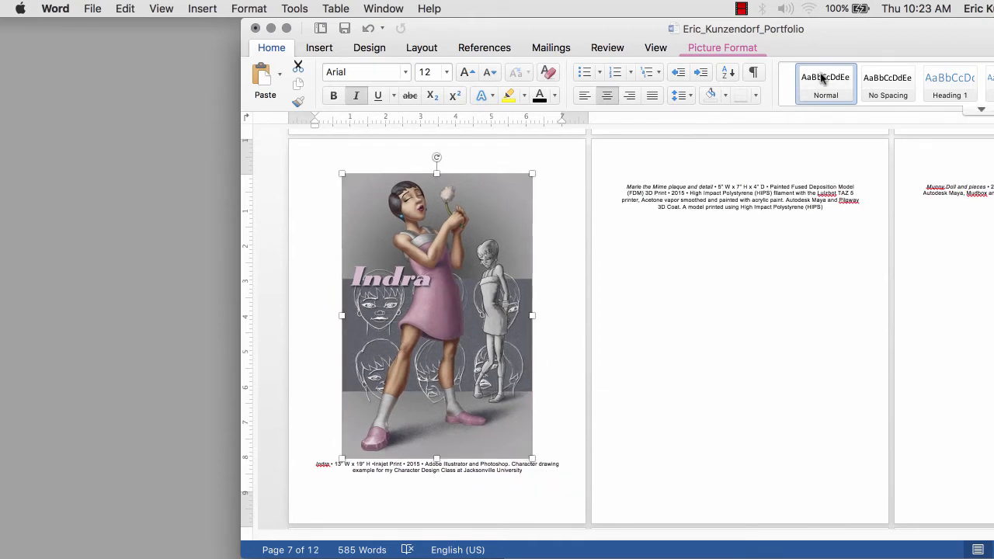
# - Insert 06_Marie_Front.tif above the Marie the Mime caption and shrink it
pyautogui.moveTo(860, 28); pyautogui.dragTo(468, 7)
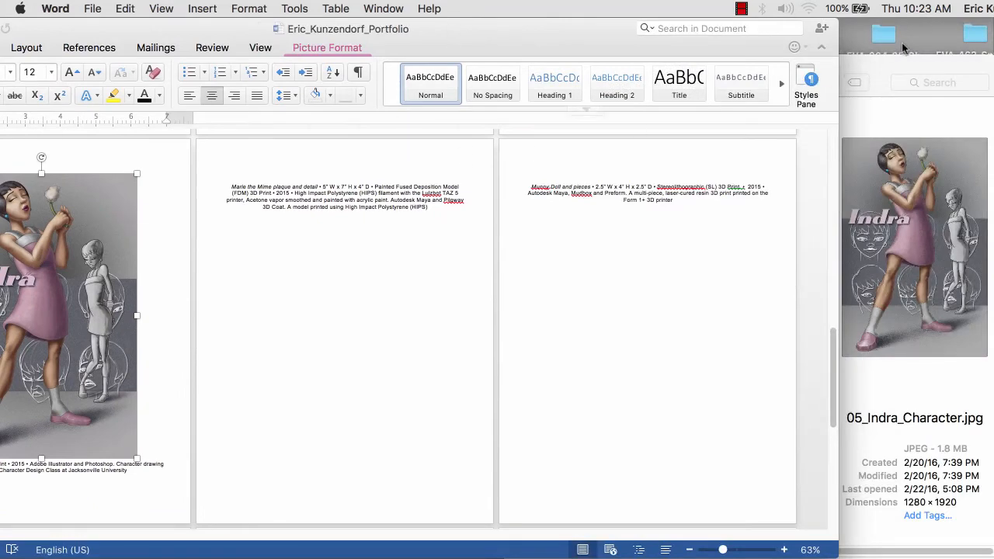
pyautogui.click(877, 71)
pyautogui.click(680, 190)
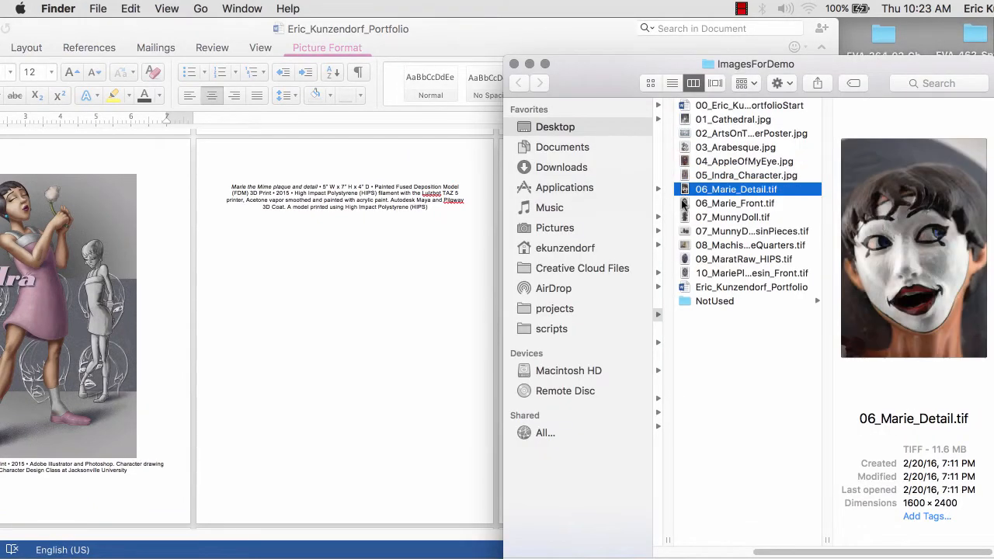
pyautogui.click(681, 203)
pyautogui.moveTo(682, 203); pyautogui.dragTo(359, 174)
pyautogui.moveTo(443, 452); pyautogui.dragTo(349, 344)
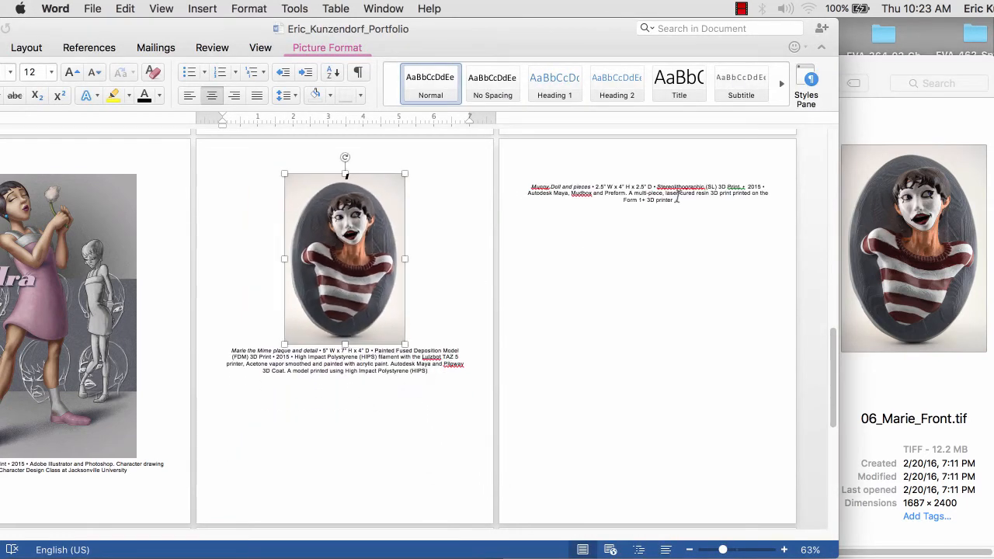
# - Add 06_Marie_Detail.tif beside it at matching height and push both images lower
pyautogui.click(949, 62)
pyautogui.click(717, 218)
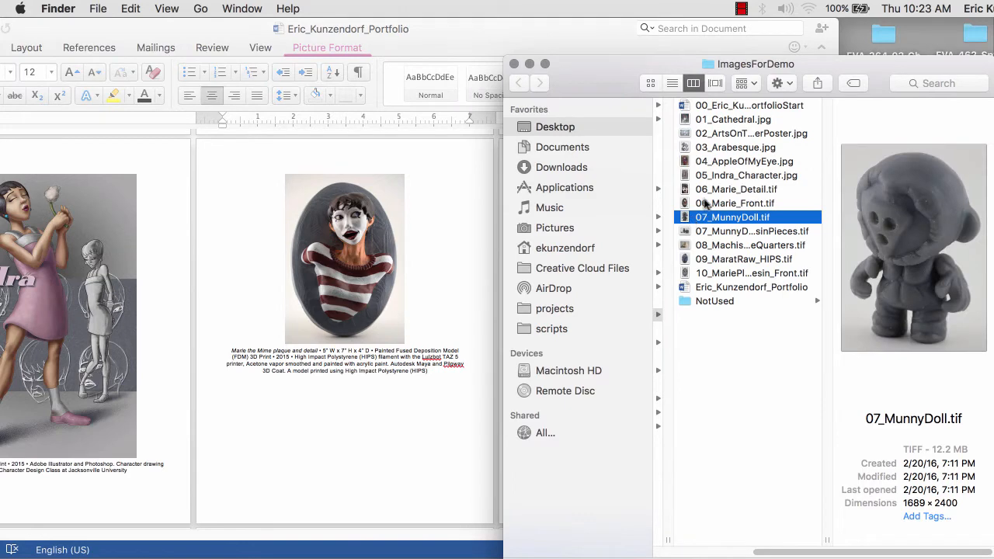
pyautogui.moveTo(706, 190); pyautogui.dragTo(432, 277)
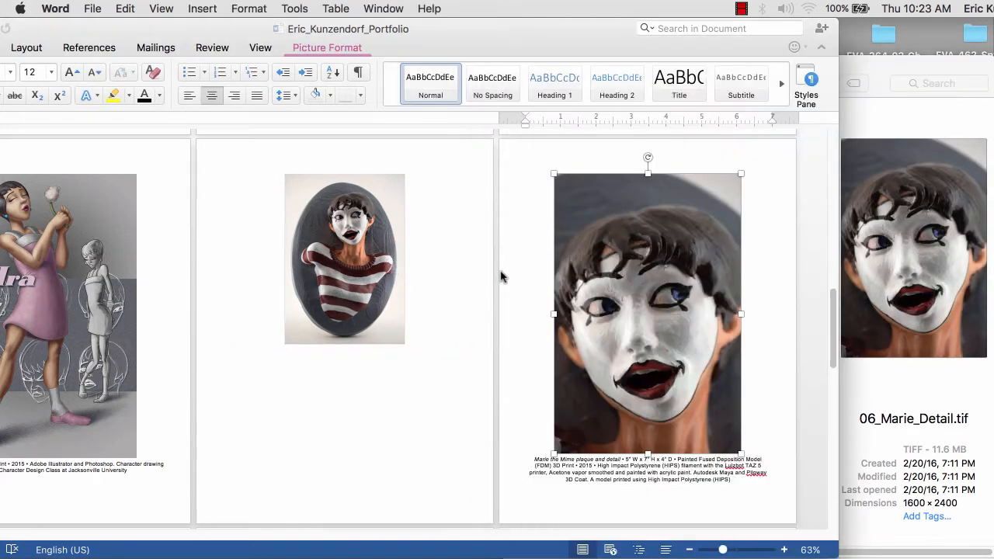
pyautogui.moveTo(743, 454); pyautogui.dragTo(687, 326)
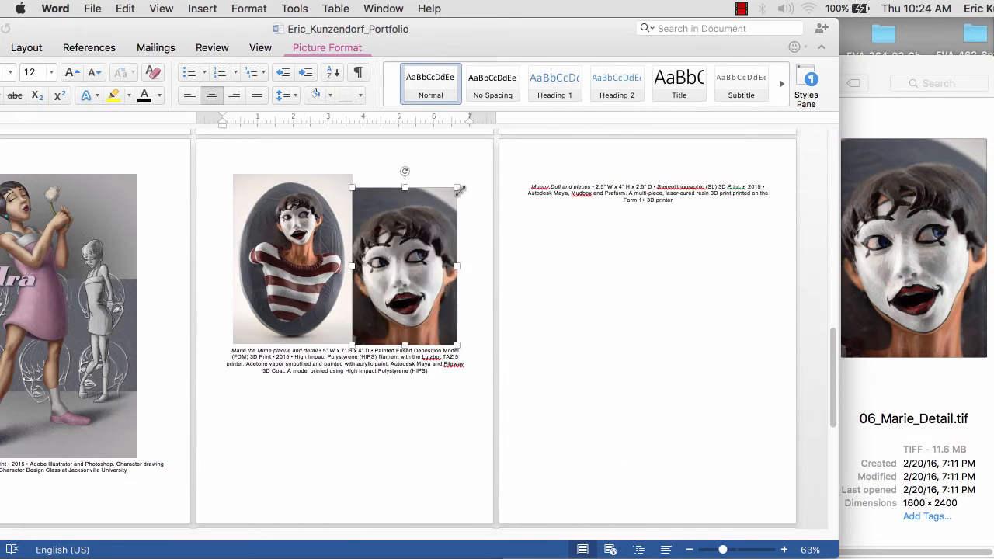
pyautogui.moveTo(457, 186); pyautogui.dragTo(462, 174)
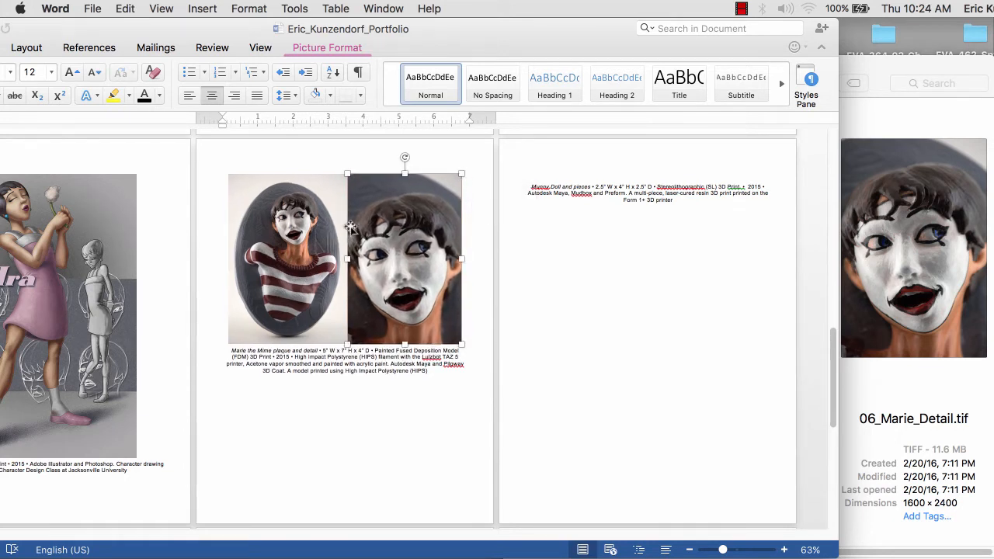
pyautogui.click(219, 315)
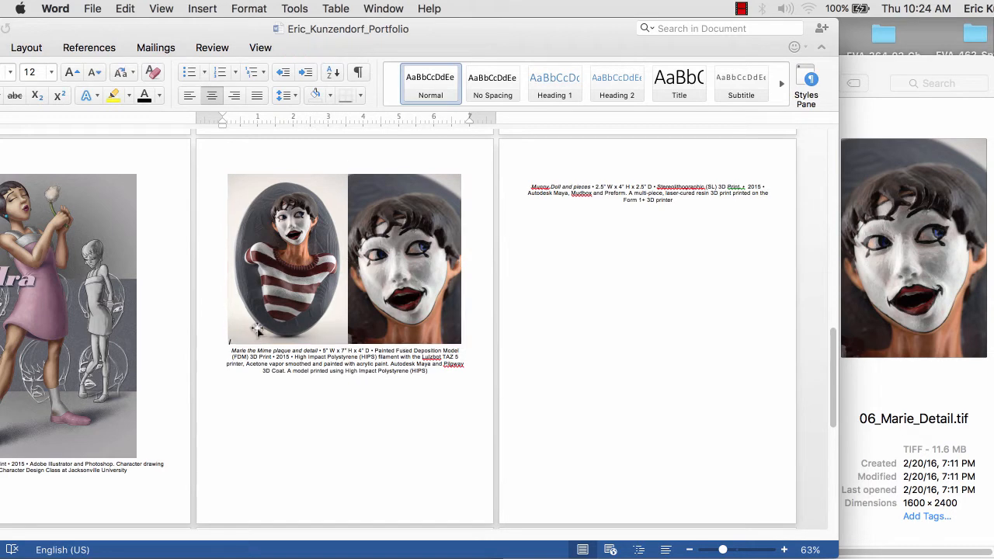
pyautogui.press('Return')
pyautogui.press('Return')
pyautogui.press('Return')
pyautogui.press('Return')
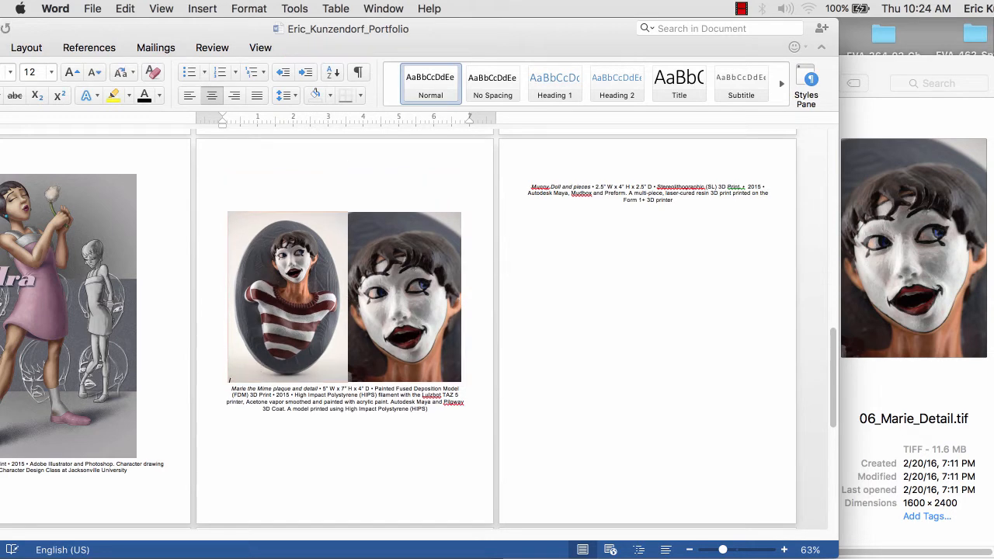
pyautogui.moveTo(721, 549); pyautogui.dragTo(712, 549)
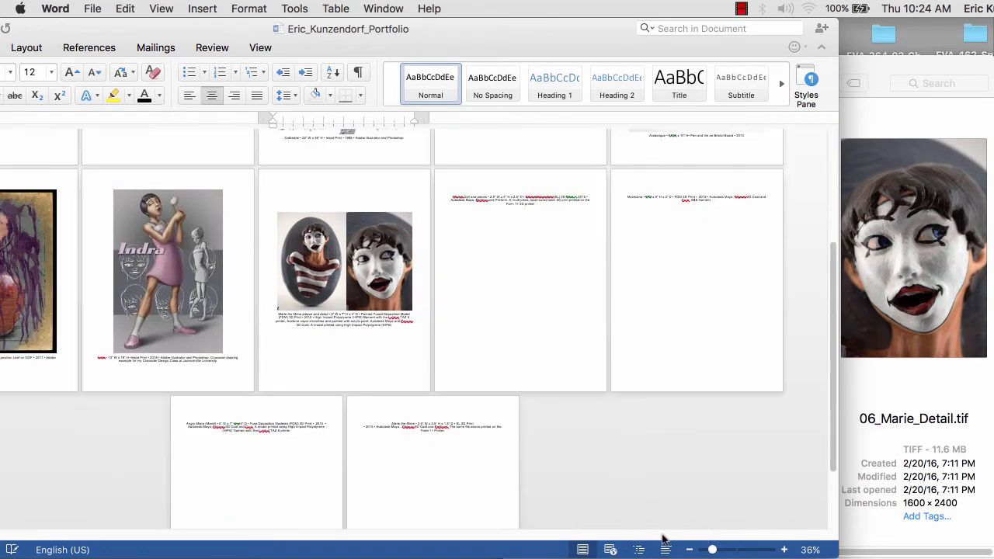
# - Zoom to 44% to view the artwork pages four per row, then move Word right
pyautogui.moveTo(843, 467); pyautogui.dragTo(841, 331)
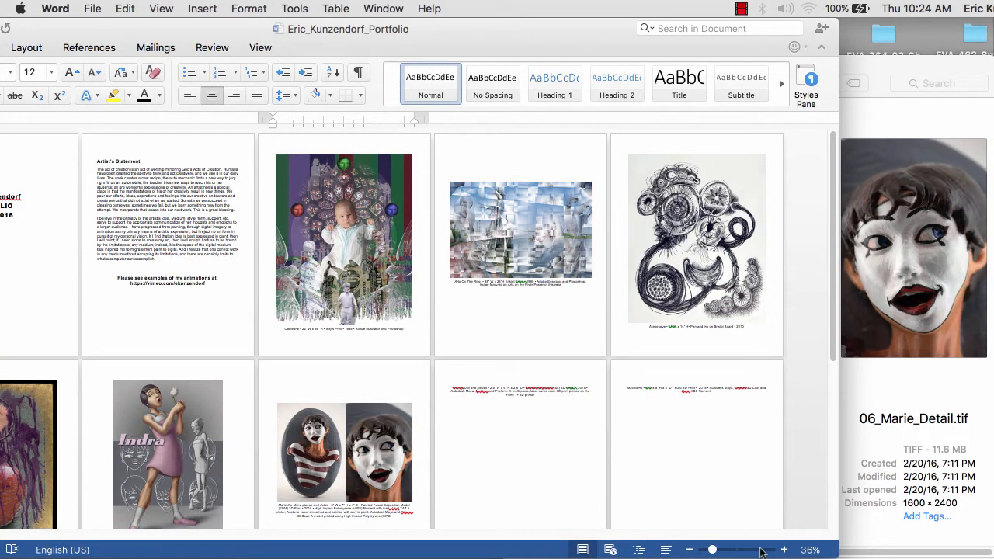
pyautogui.moveTo(712, 549); pyautogui.dragTo(728, 550)
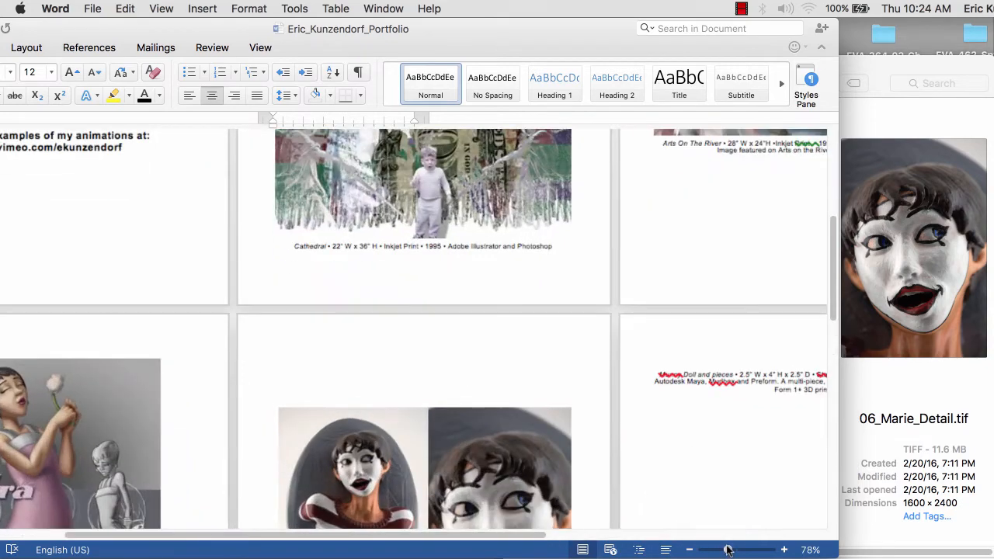
pyautogui.scroll(-5, 574, 481)
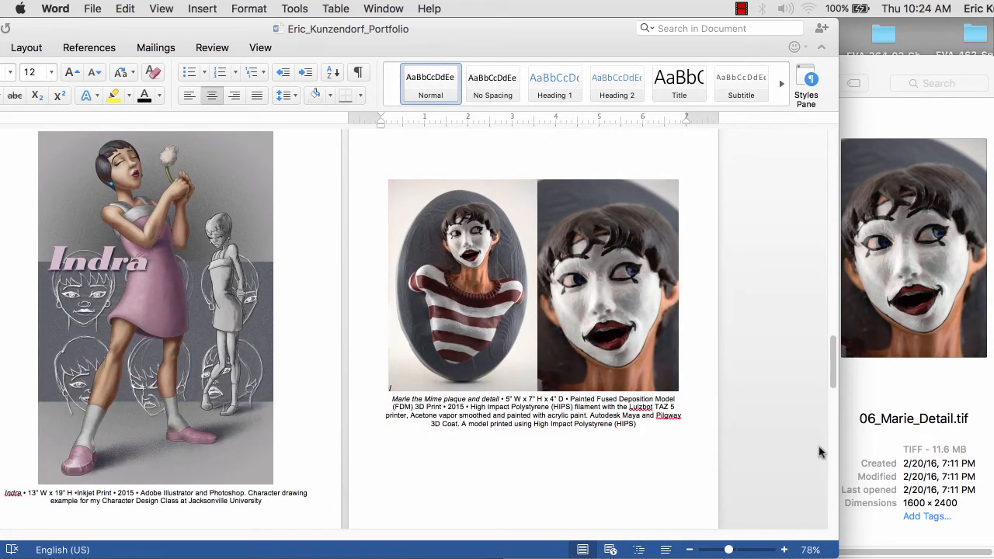
pyautogui.scroll(-1, 834, 362)
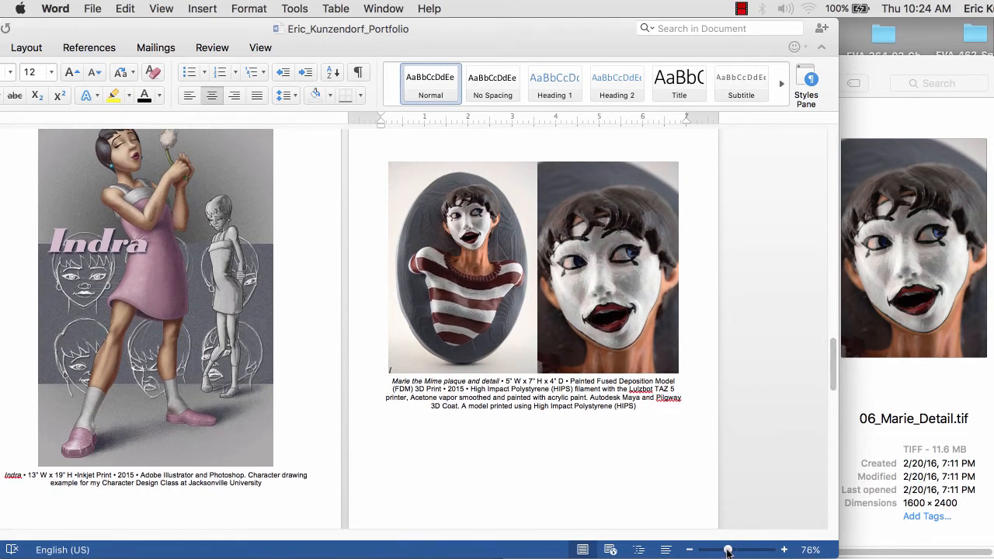
pyautogui.moveTo(727, 550); pyautogui.dragTo(716, 551)
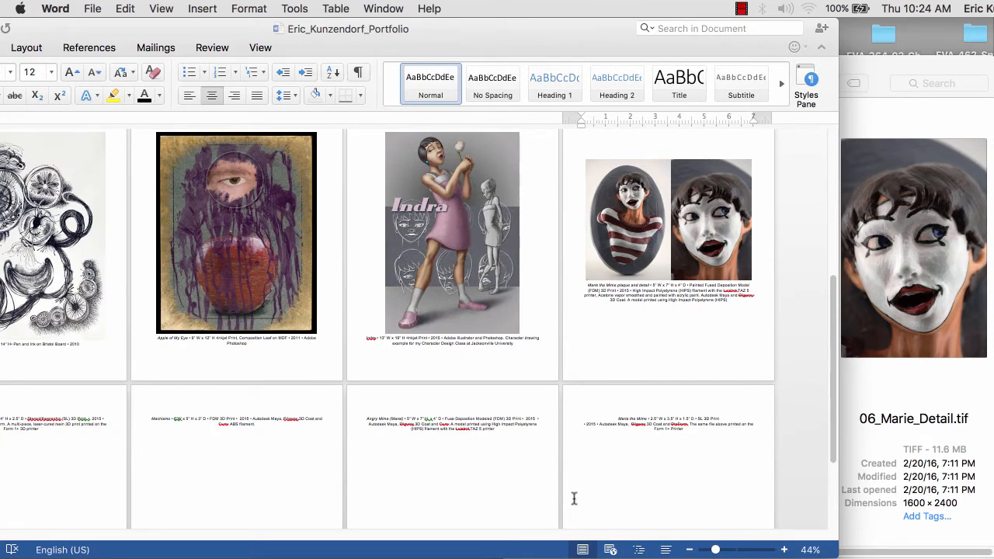
pyautogui.moveTo(225, 28); pyautogui.dragTo(332, 8)
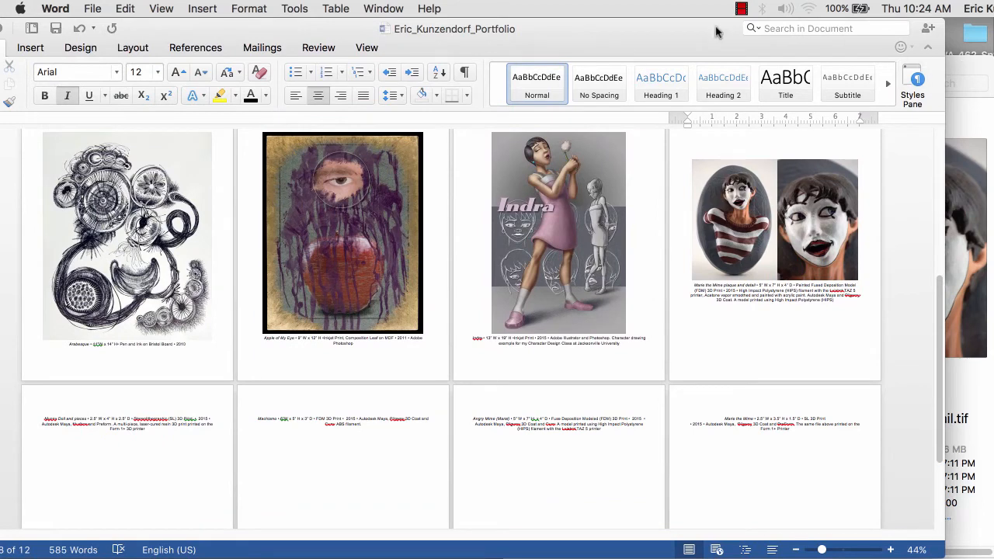
# - Insert 07_MunnyDoll.tif on page 9 and add an empty line after it
pyautogui.moveTo(688, 31); pyautogui.dragTo(731, 34)
pyautogui.press('super+Tab')
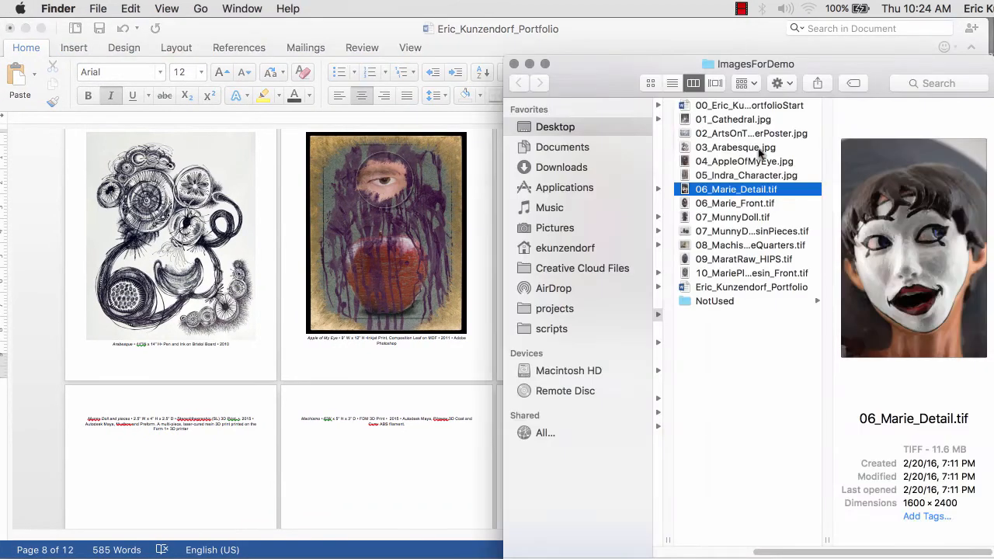
pyautogui.moveTo(638, 76); pyautogui.dragTo(632, 38)
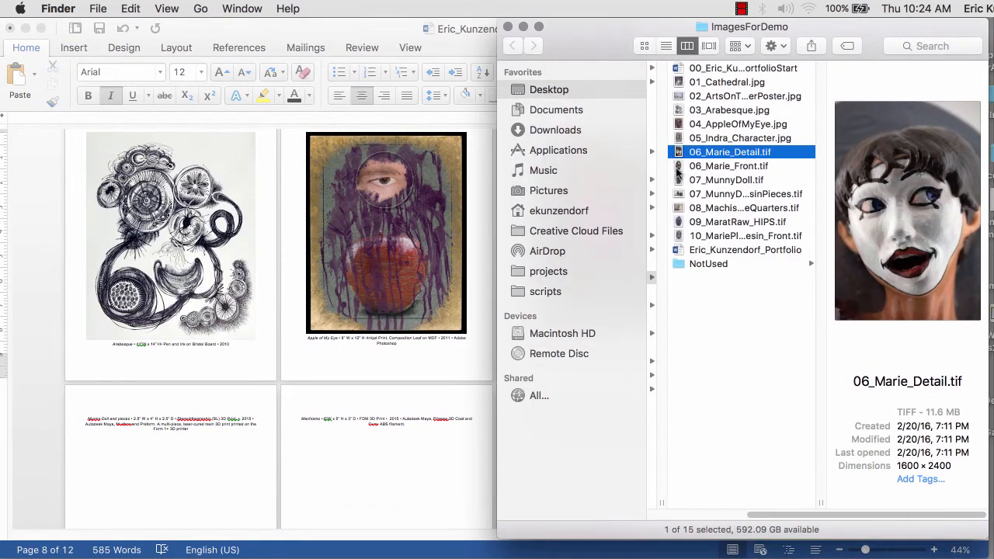
pyautogui.moveTo(678, 180); pyautogui.dragTo(189, 355)
pyautogui.click(200, 461)
pyautogui.click(231, 386)
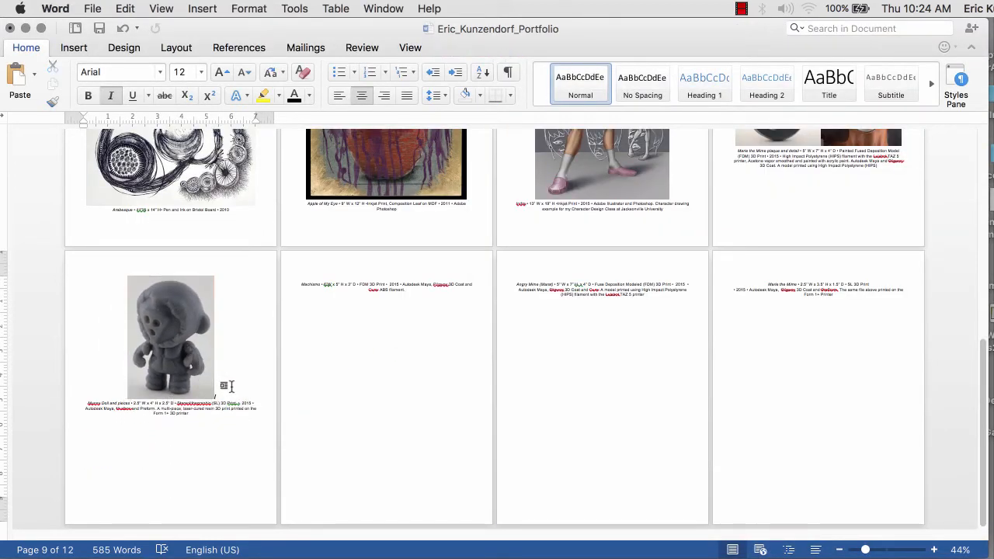
pyautogui.press('Return')
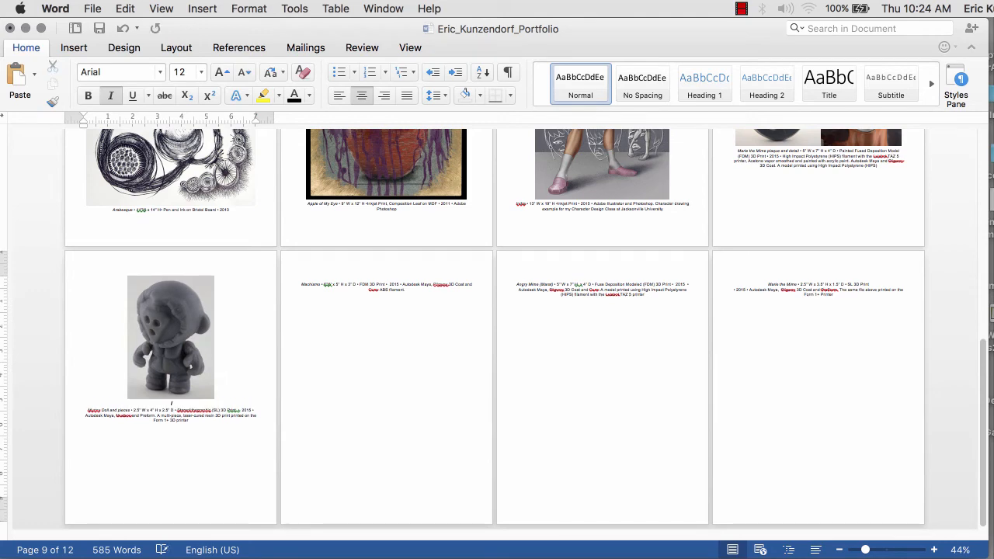
# - Insert the doll-in-pieces image below the doll and shrink it to fit
pyautogui.press('super+Tab')
pyautogui.click(676, 193)
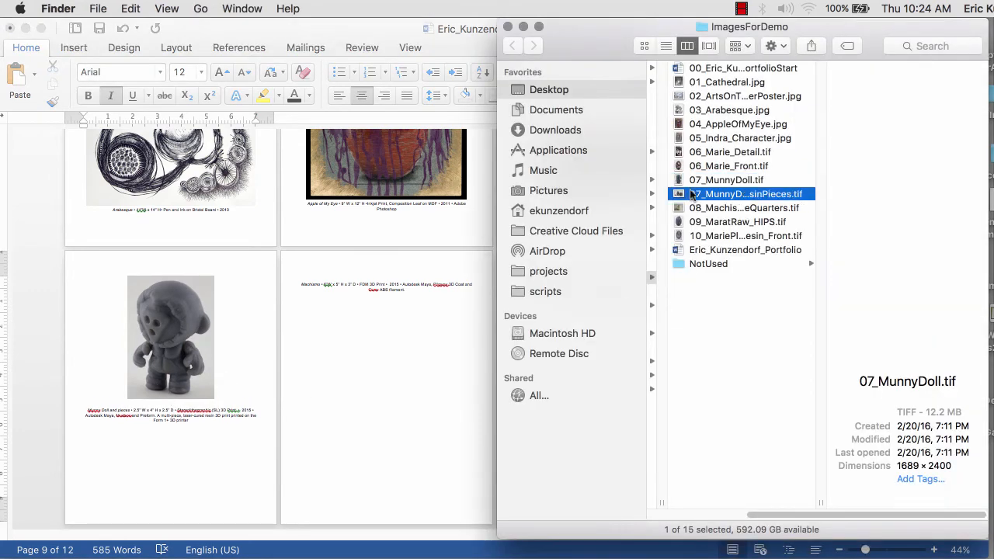
pyautogui.moveTo(676, 193); pyautogui.dragTo(184, 417)
pyautogui.click(407, 315)
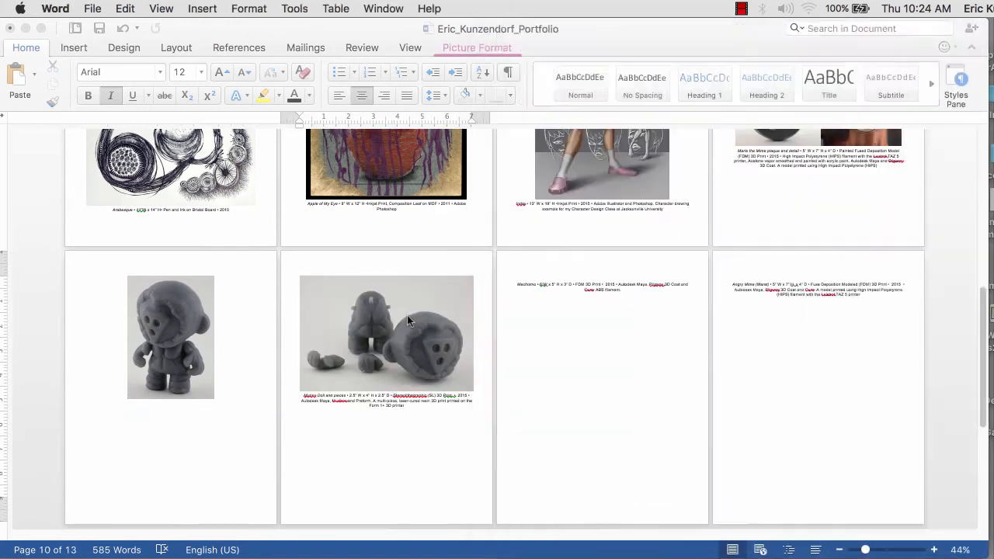
pyautogui.moveTo(473, 392); pyautogui.dragTo(400, 347)
# - Fine-tune both doll photos' sizes so they stack above the Munny Doll caption
pyautogui.click(197, 390)
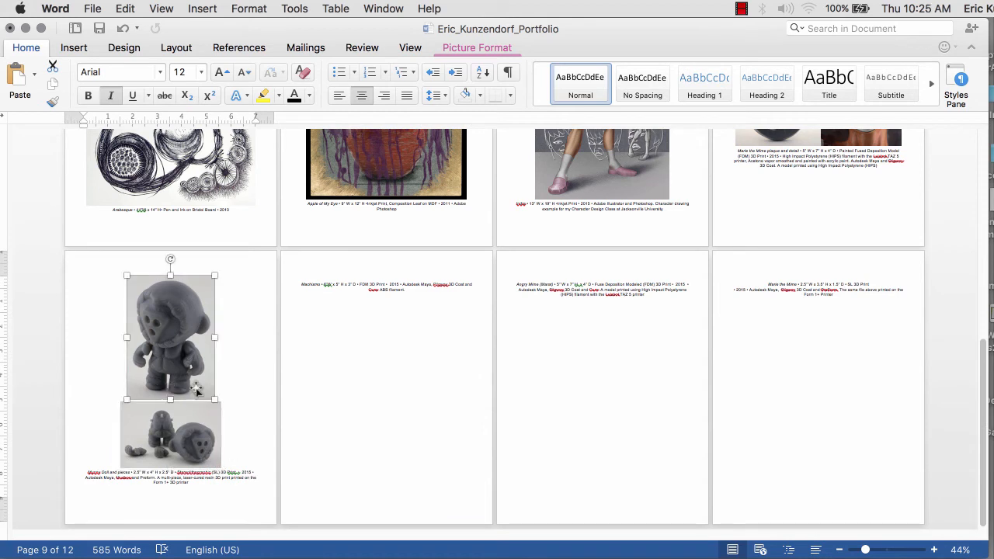
pyautogui.moveTo(213, 400)
pyautogui.mouseDown()
pyautogui.moveTo(226, 409)
pyautogui.moveTo(217, 406)
pyautogui.mouseUp()
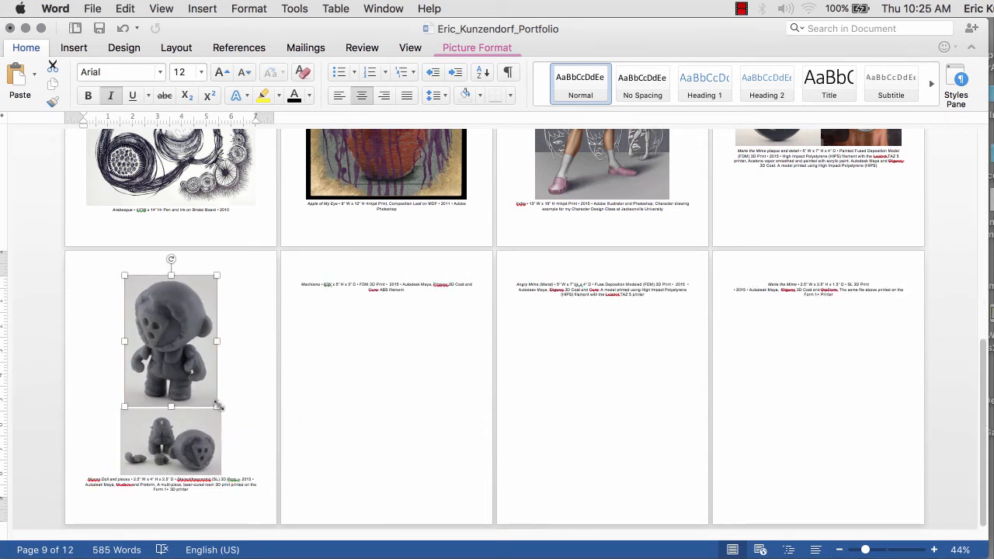
pyautogui.click(214, 442)
pyautogui.moveTo(222, 477); pyautogui.dragTo(216, 469)
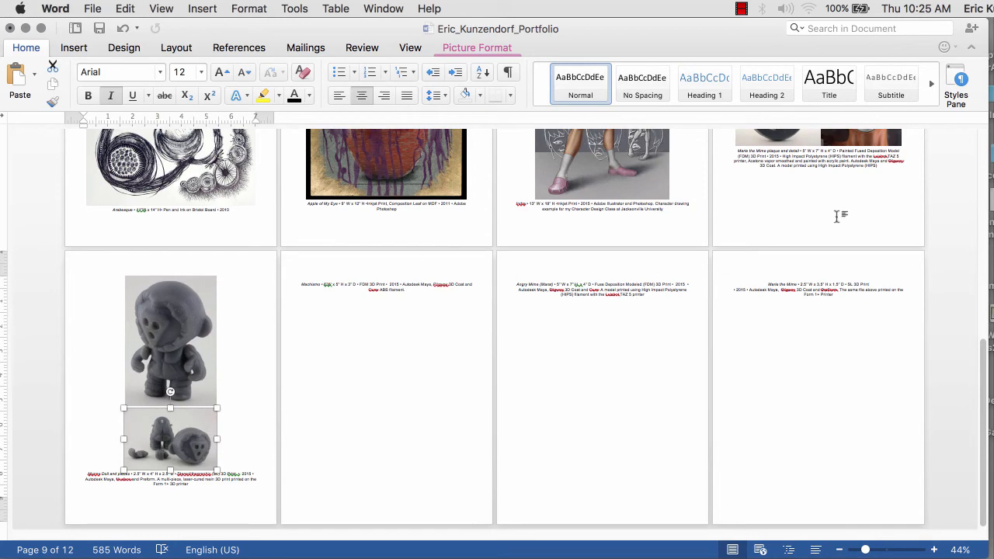
pyautogui.moveTo(666, 39); pyautogui.dragTo(672, 48)
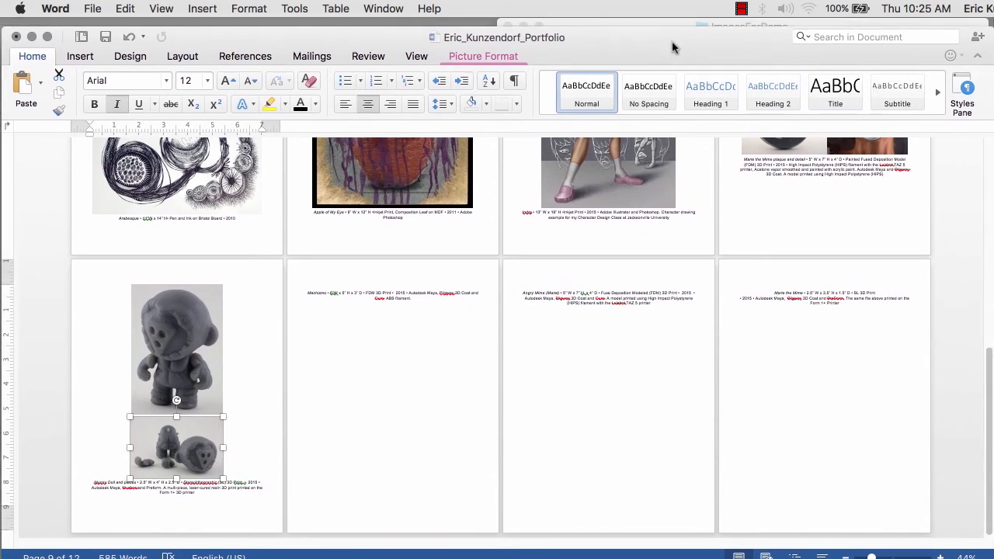
# - Insert the yellow bust photo on the Machismo page and push it down with a blank line
pyautogui.click(672, 24)
pyautogui.moveTo(613, 31); pyautogui.dragTo(672, 23)
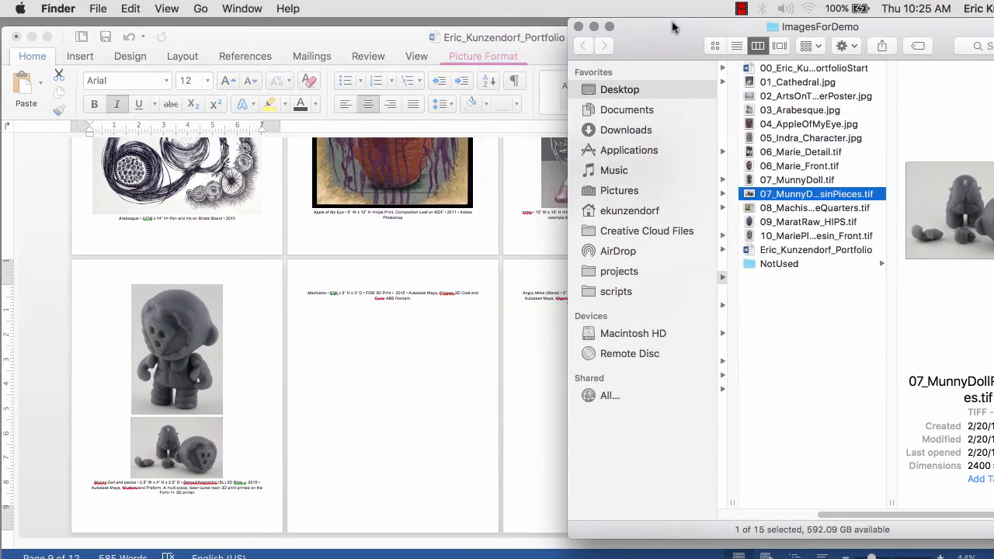
pyautogui.moveTo(749, 211); pyautogui.dragTo(406, 237)
pyautogui.click(305, 335)
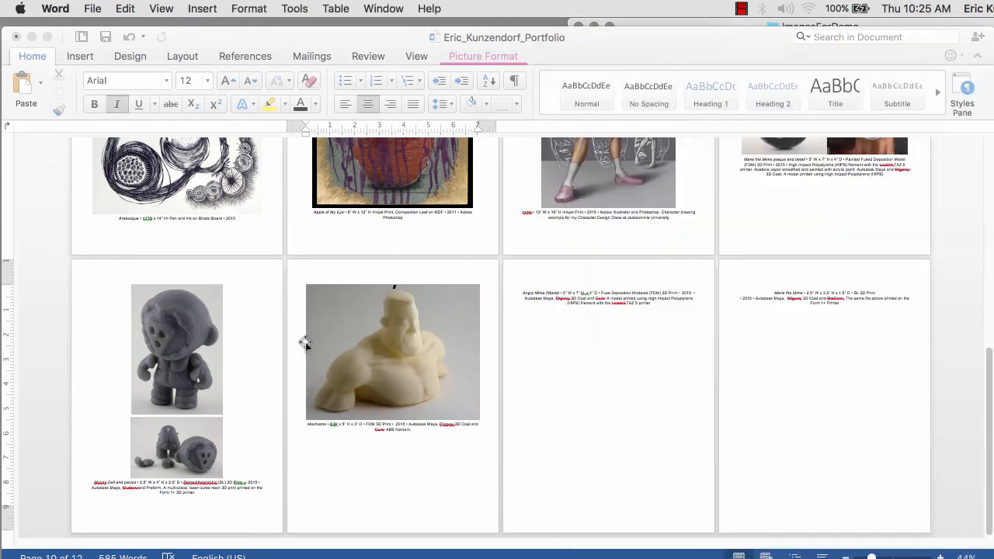
pyautogui.click(300, 383)
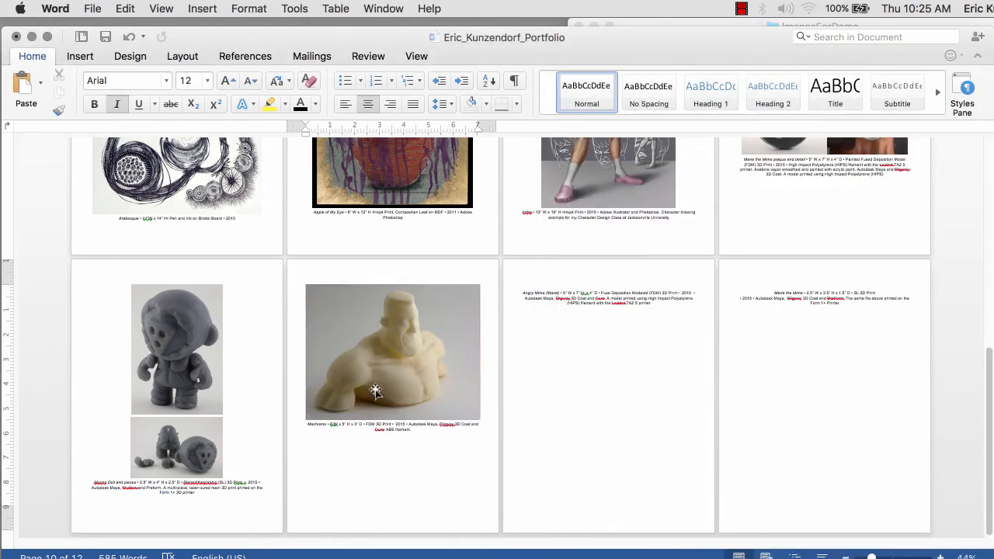
pyautogui.press('Return')
pyautogui.press('Return')
pyautogui.press('Return')
pyautogui.press('Return')
pyautogui.press('Return')
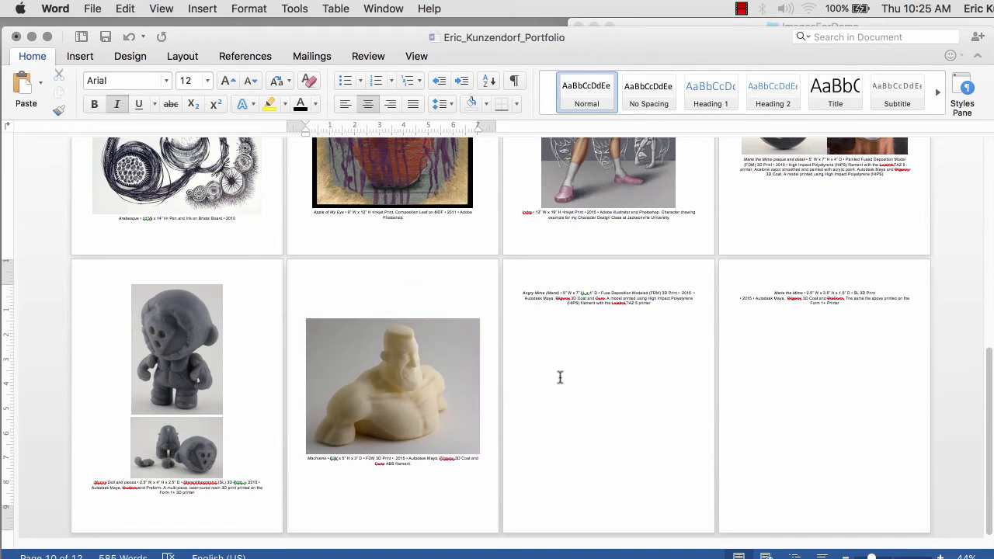
pyautogui.scroll(5, 572, 362)
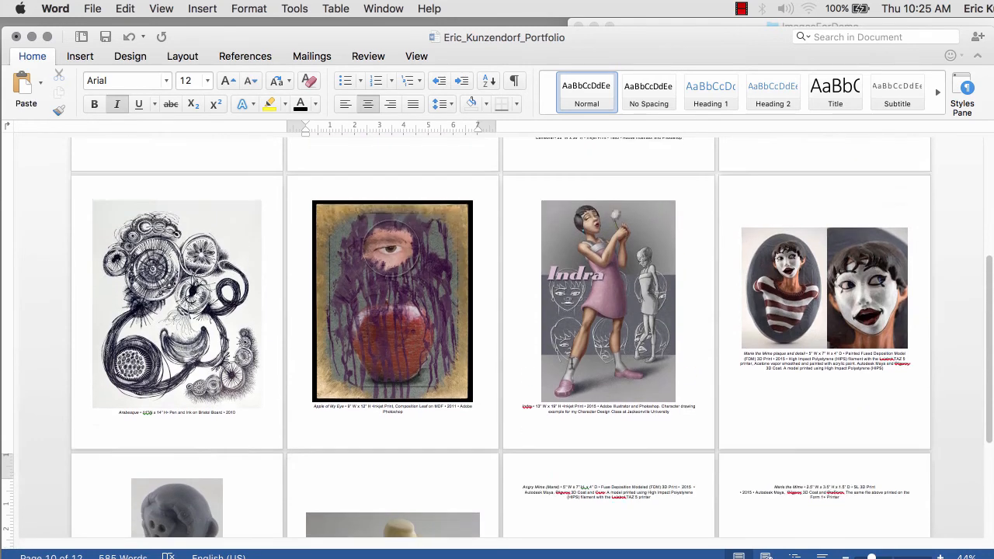
pyautogui.scroll(-5, 588, 353)
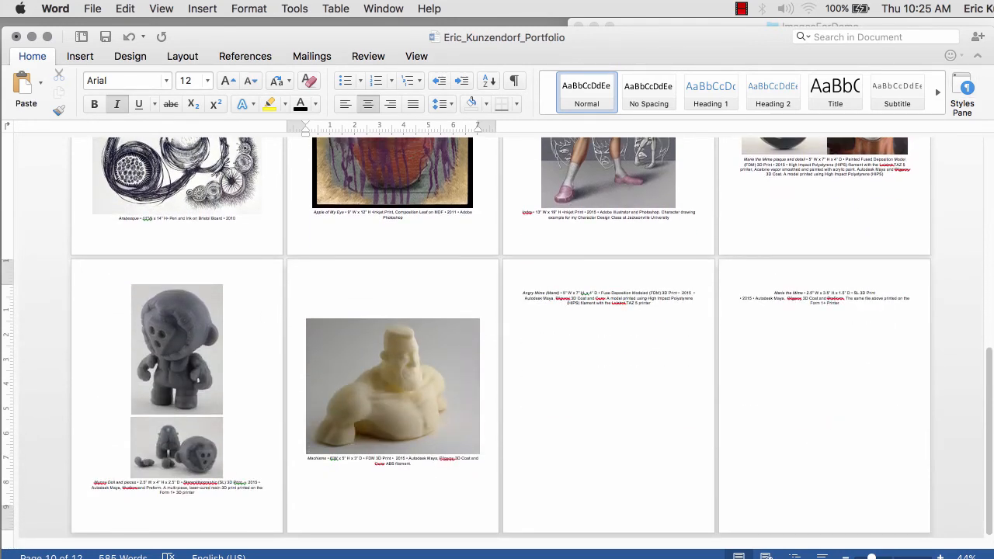
# - Insert the Angry Mime photo above its caption
pyautogui.click(991, 27)
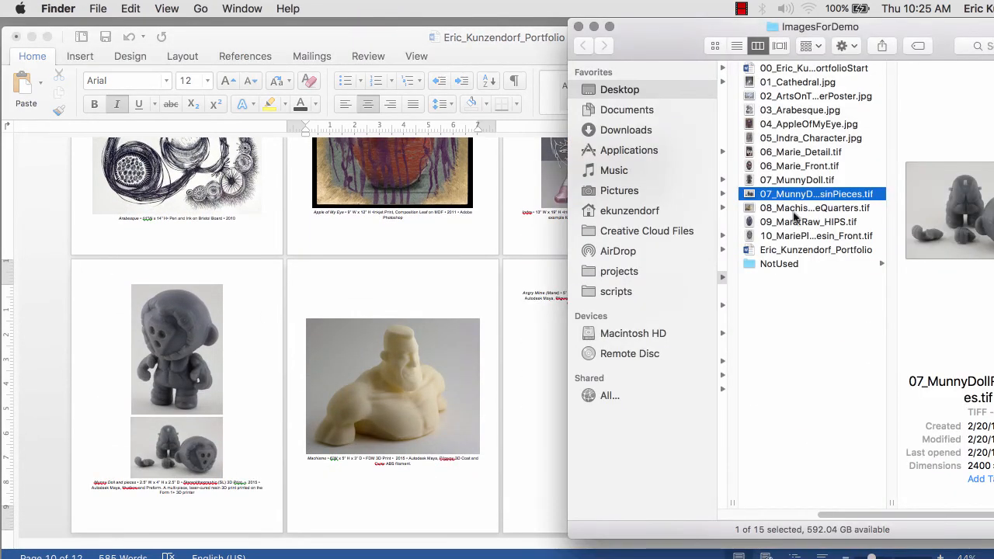
pyautogui.moveTo(751, 221); pyautogui.dragTo(543, 278)
pyautogui.click(548, 340)
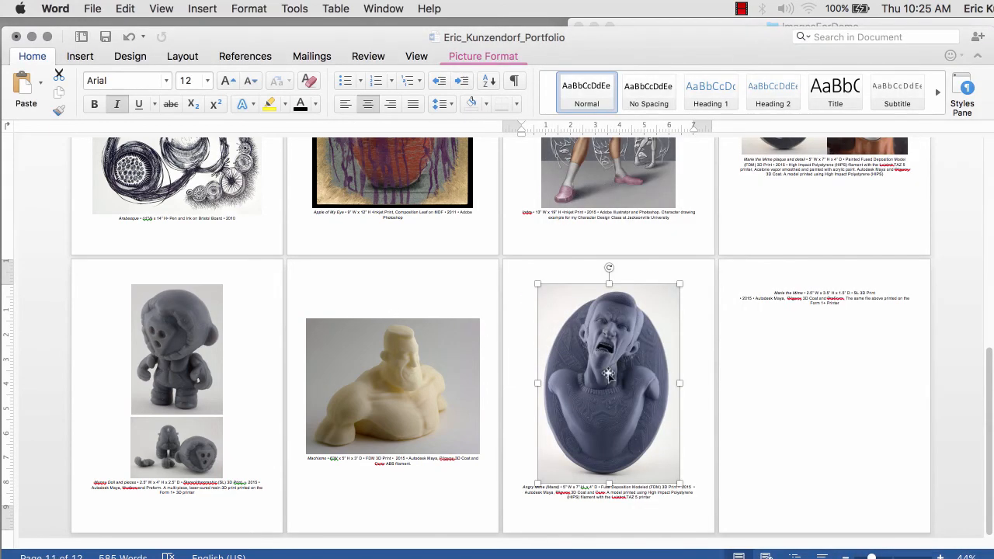
# - Insert the Marie plate photo on the last page, then scroll back to the top
pyautogui.moveTo(992, 26); pyautogui.dragTo(422, 33)
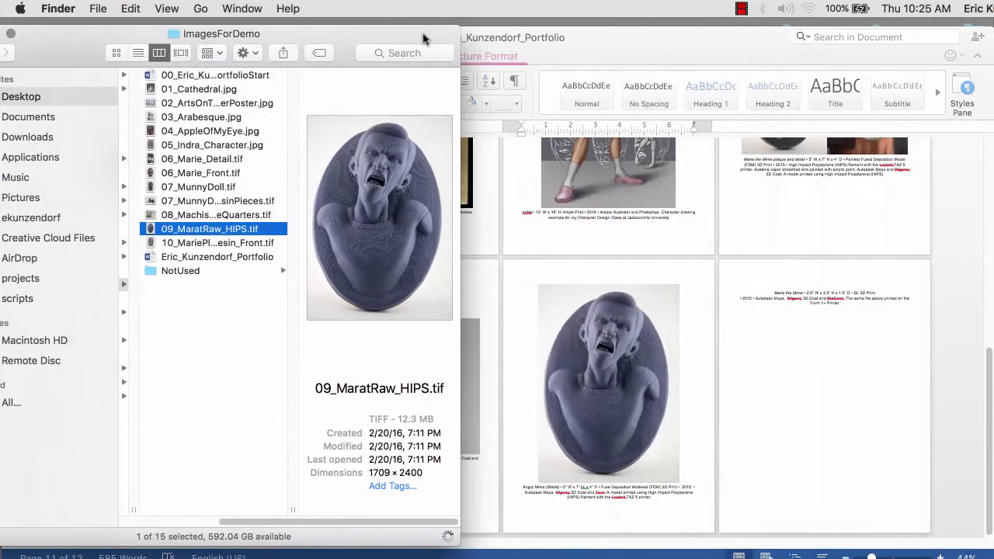
pyautogui.moveTo(218, 246); pyautogui.dragTo(823, 286)
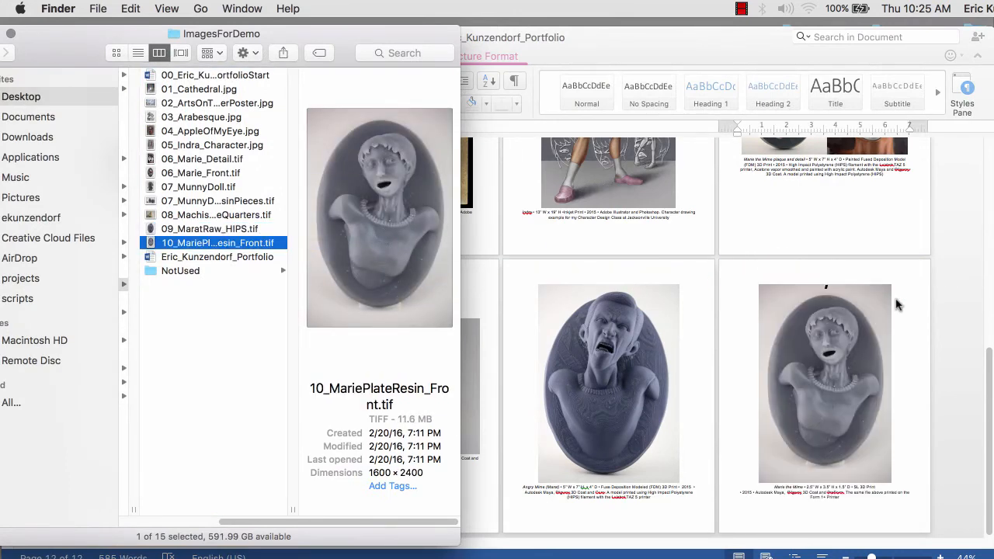
pyautogui.click(827, 357)
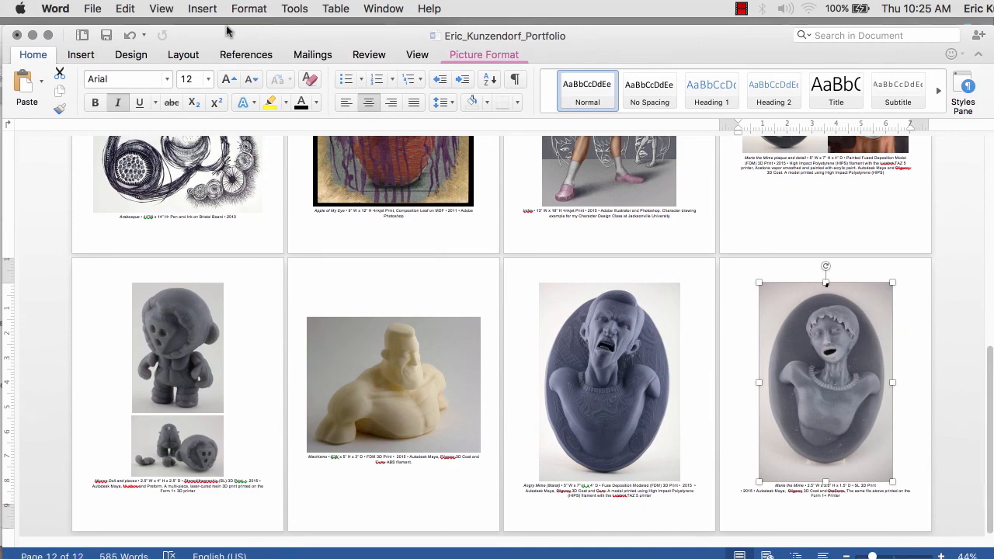
pyautogui.moveTo(228, 31); pyautogui.dragTo(220, 24)
pyautogui.scroll(3, 656, 247)
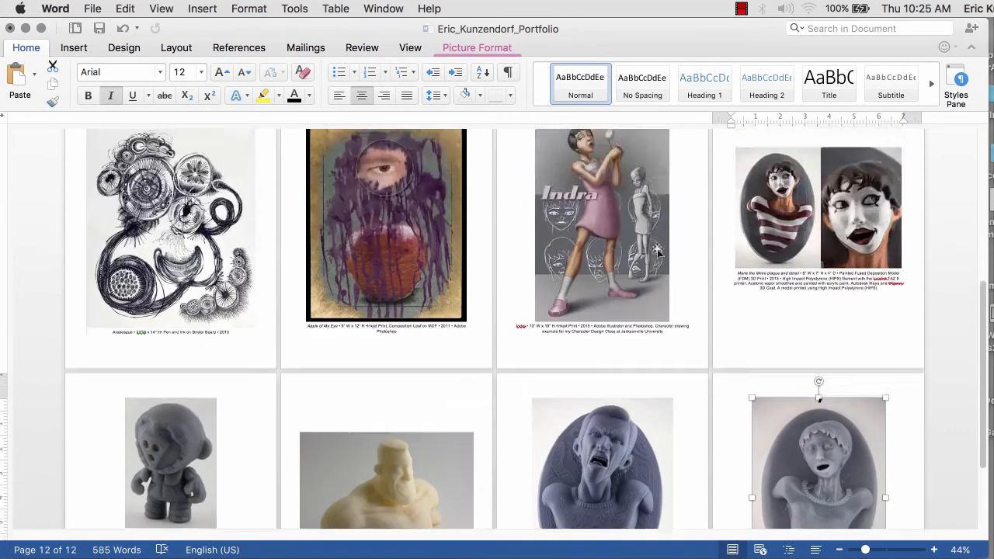
pyautogui.scroll(8, 659, 250)
pyautogui.scroll(-11, 701, 248)
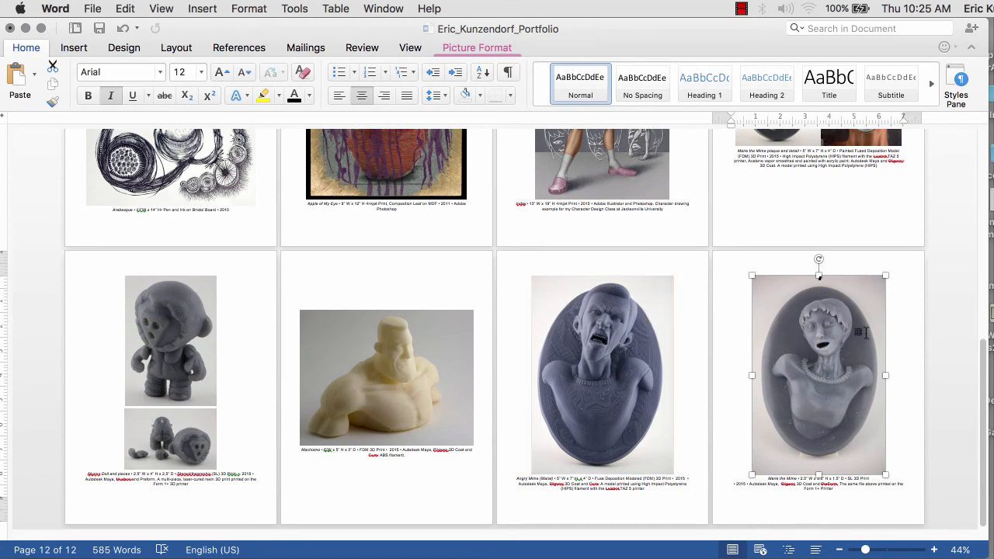
pyautogui.scroll(10, 373, 282)
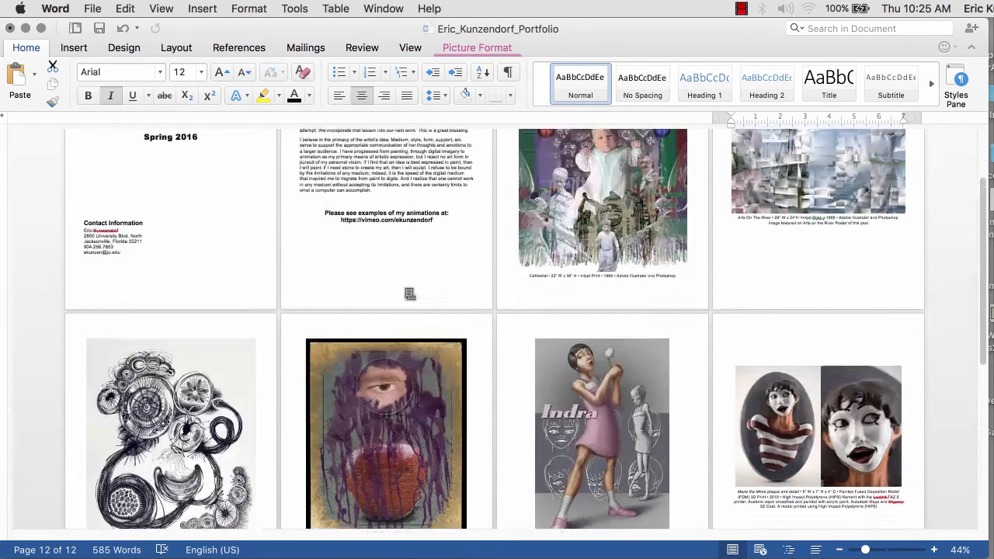